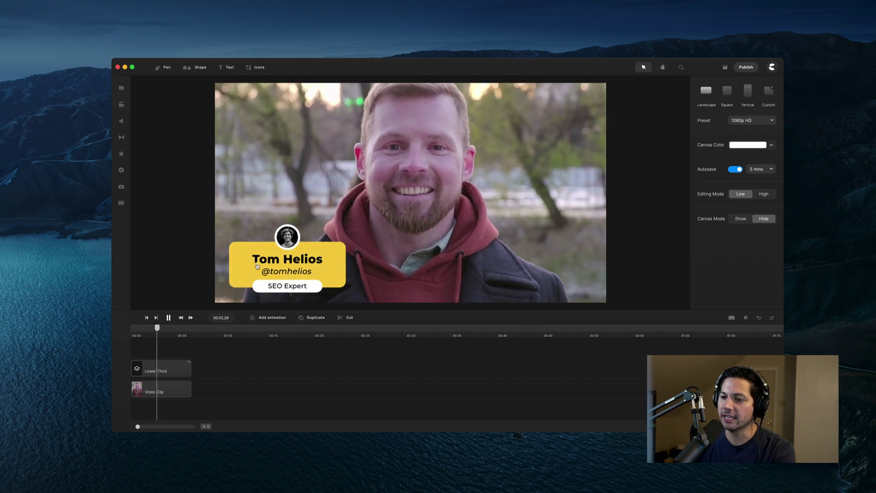
# - Stop playback and delete the Lower Third clip, leaving only the video on the timeline
pyautogui.press('space')
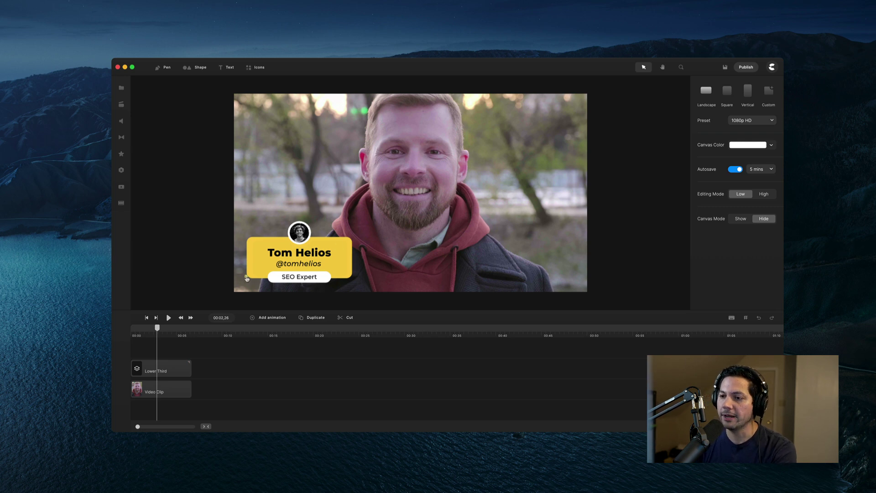
pyautogui.moveTo(156, 329); pyautogui.dragTo(144, 330)
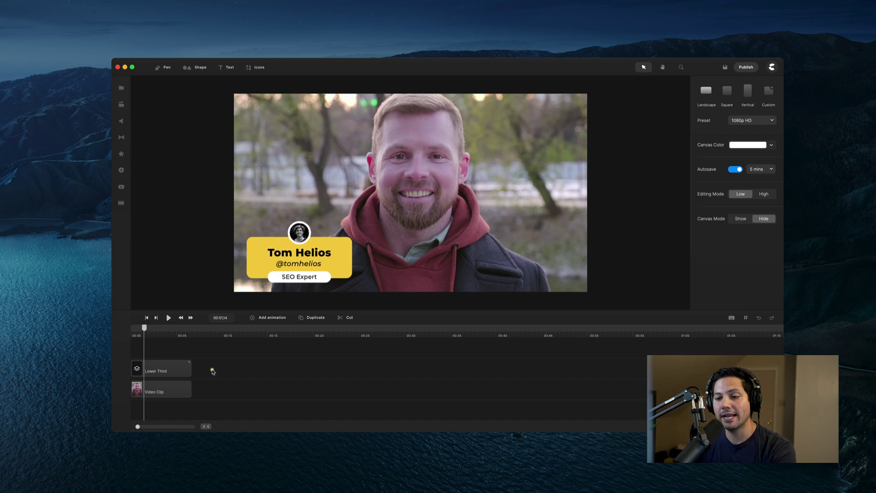
pyautogui.click(176, 366)
pyautogui.press('Delete')
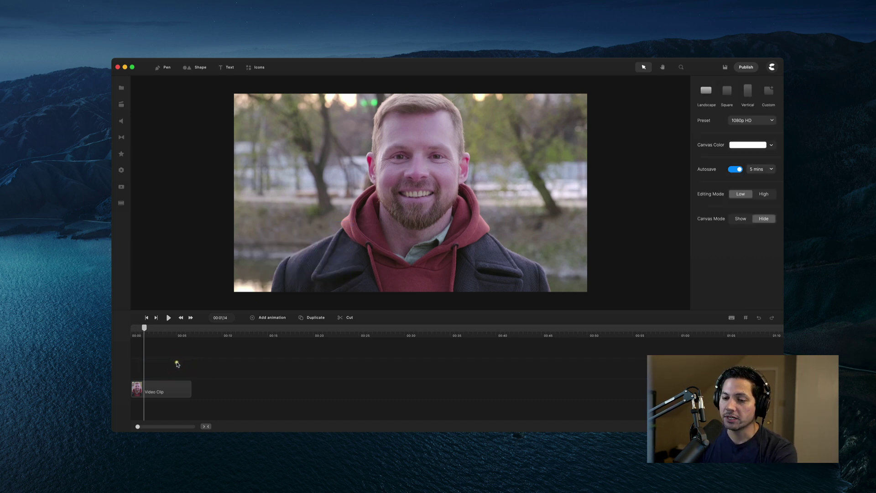
# - Add a blue rounded rectangle over the video and extend its clip to about 00:06
pyautogui.moveTo(145, 329); pyautogui.dragTo(133, 333)
pyautogui.click(136, 343)
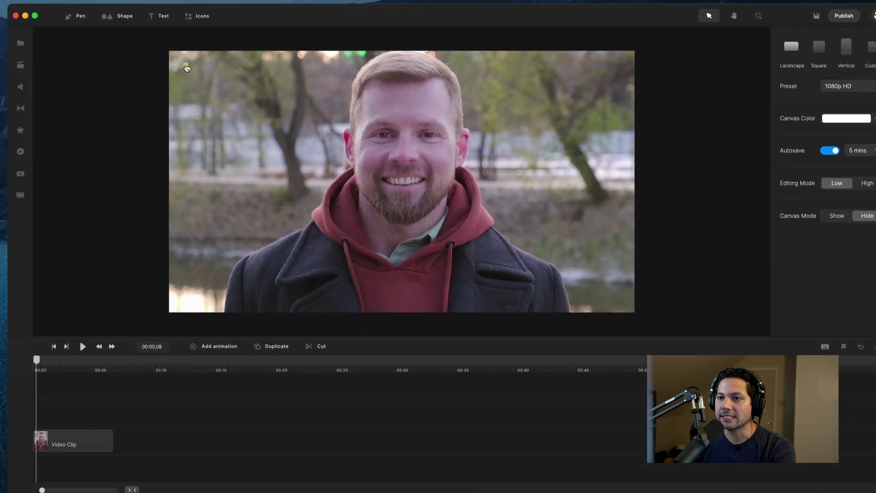
pyautogui.click(198, 68)
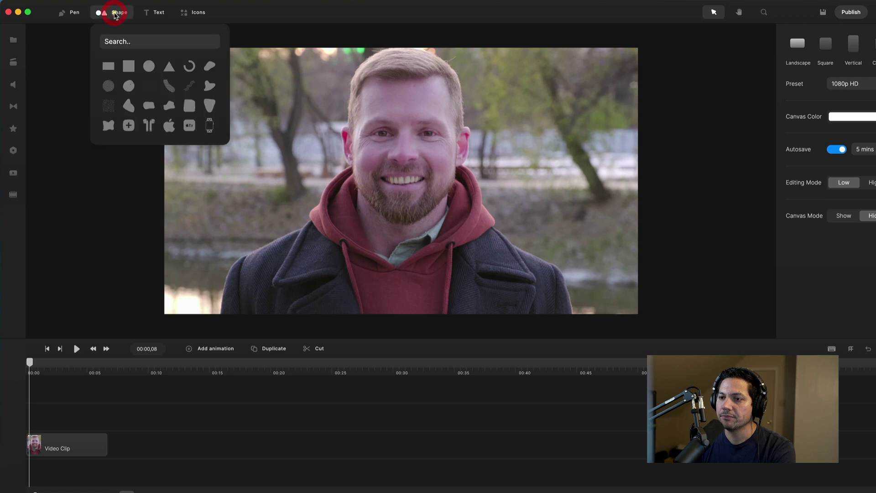
pyautogui.click(109, 66)
pyautogui.click(402, 186)
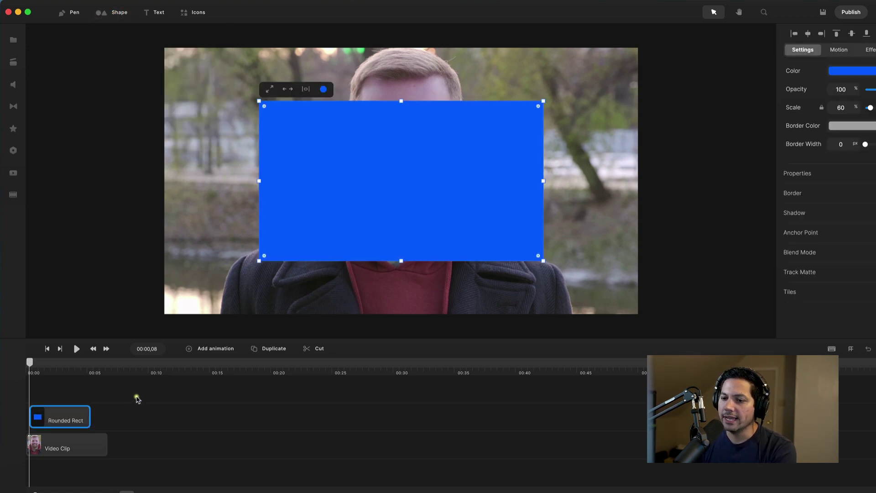
pyautogui.moveTo(89, 418); pyautogui.dragTo(102, 417)
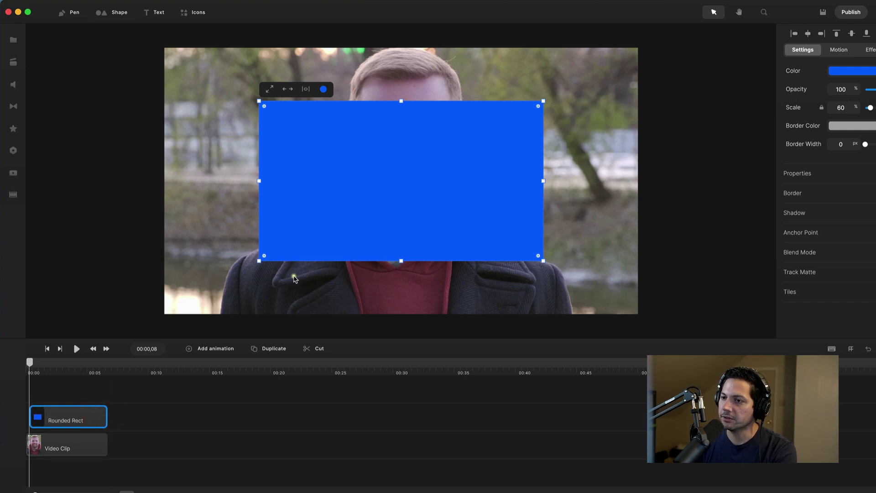
pyautogui.click(379, 172)
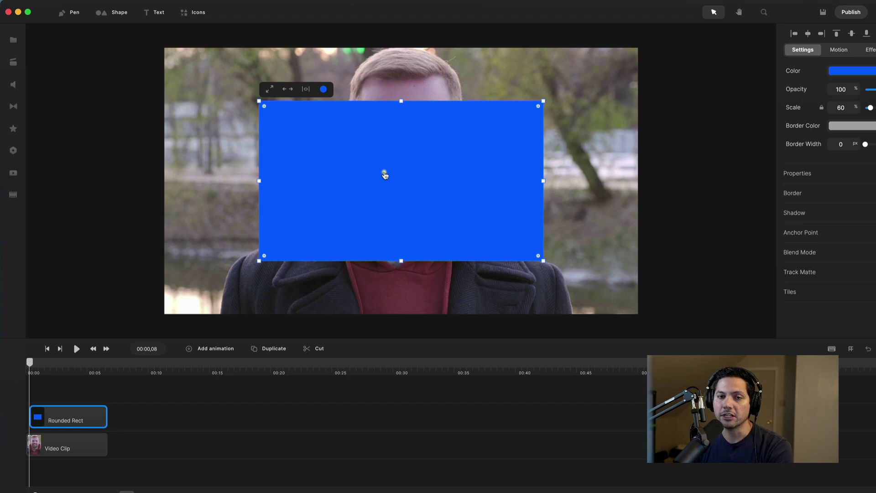
# - Fill the rectangle with the favourite yellow f7cf46 and round its corners
pyautogui.click(846, 74)
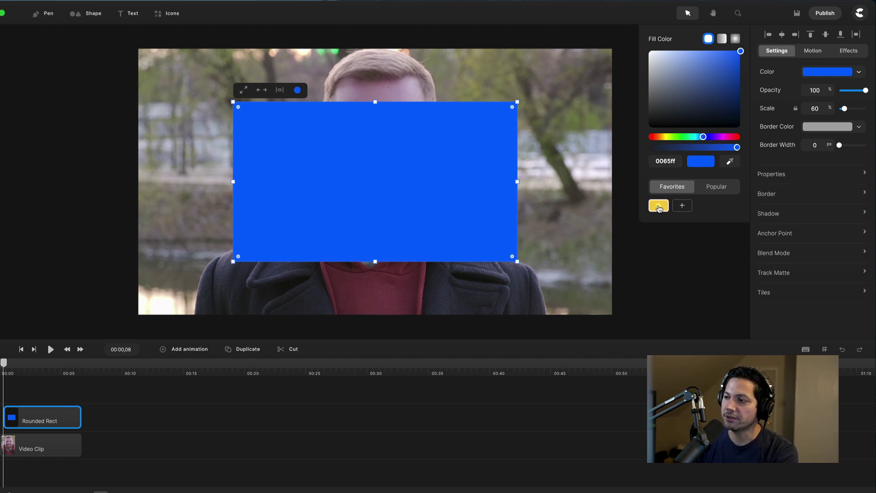
pyautogui.click(659, 207)
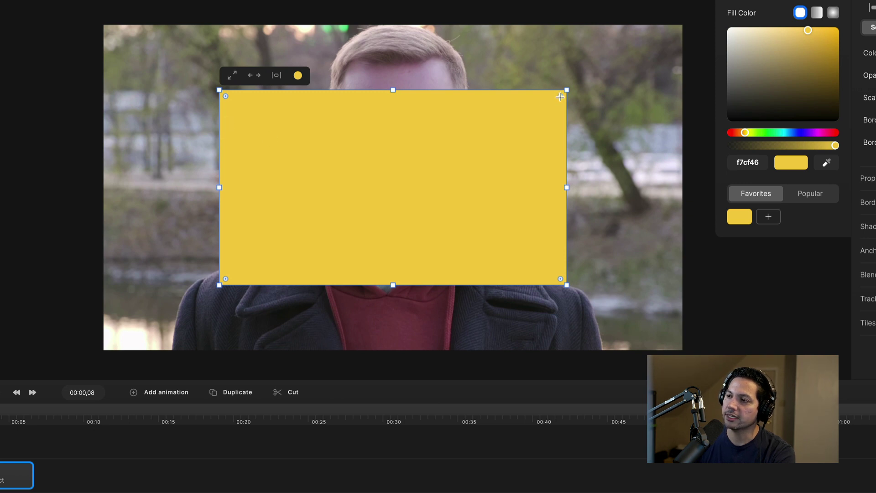
pyautogui.moveTo(561, 96); pyautogui.dragTo(532, 125)
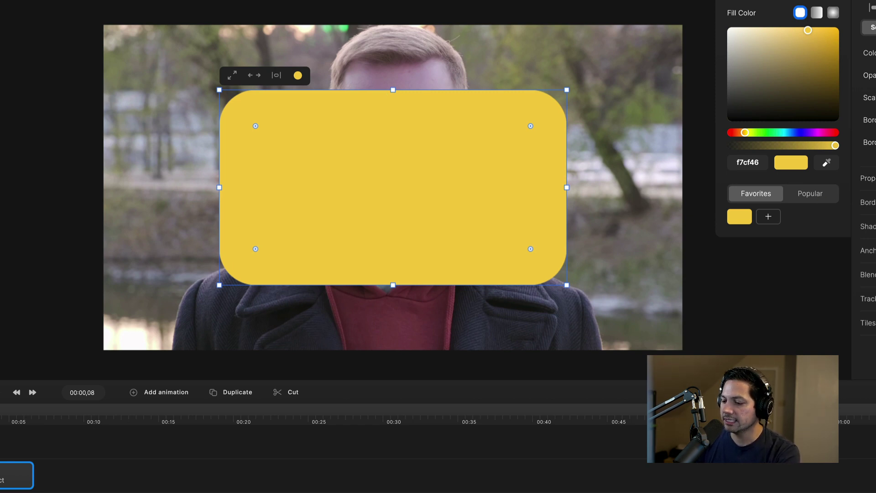
# - Shorten the yellow rectangle from the top into a wide bar with slightly softer corners
pyautogui.press('Escape')
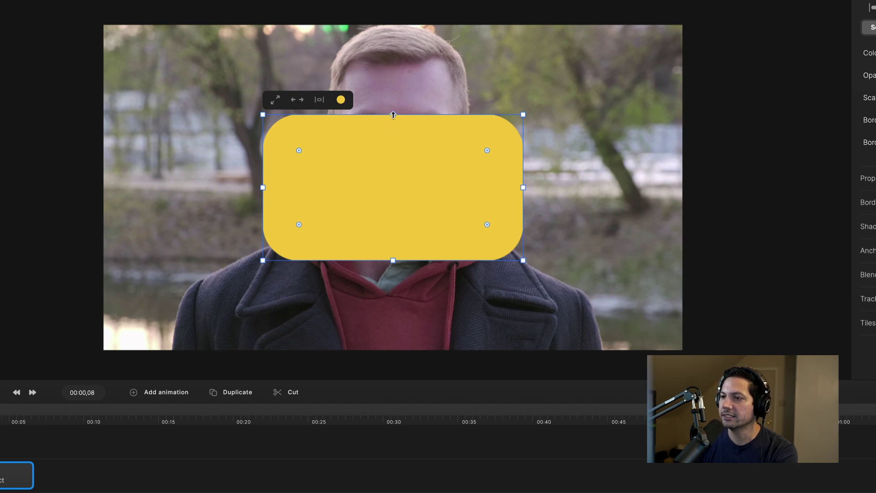
pyautogui.moveTo(393, 114); pyautogui.dragTo(388, 152)
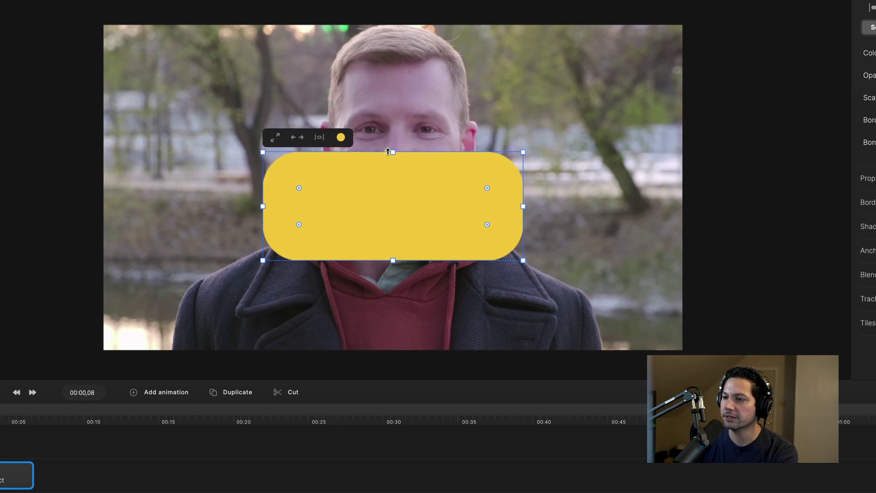
pyautogui.moveTo(388, 152); pyautogui.dragTo(387, 160)
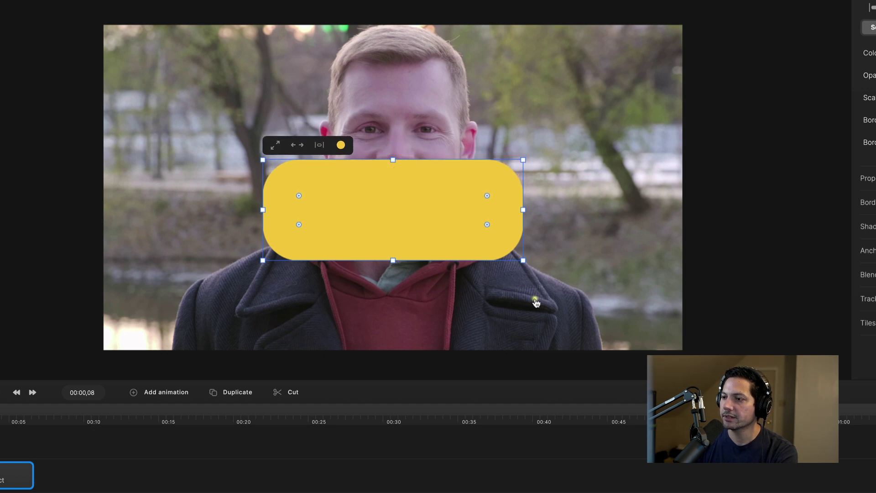
pyautogui.moveTo(299, 195); pyautogui.dragTo(293, 187)
pyautogui.click(563, 271)
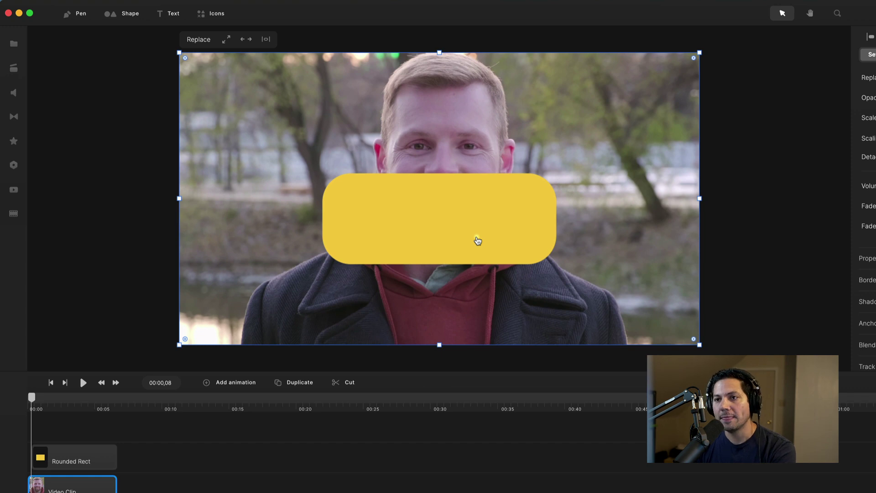
# - Add a second rectangle shape over the video
pyautogui.click(117, 16)
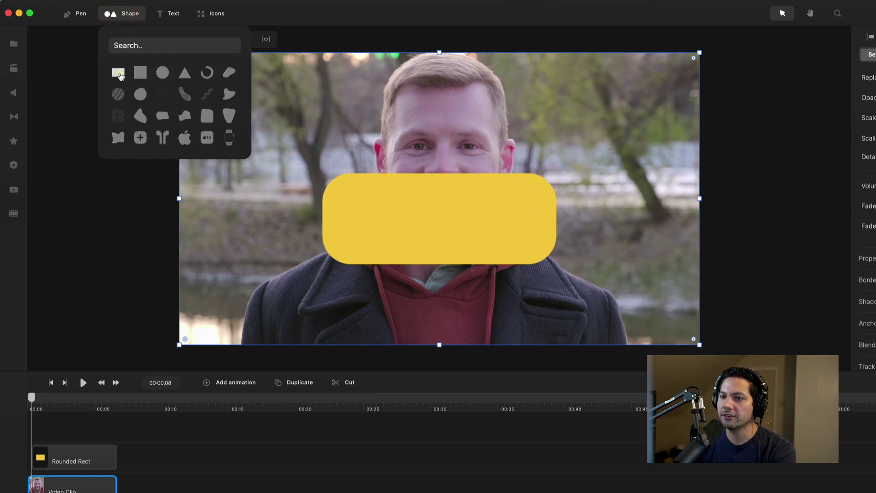
pyautogui.click(119, 75)
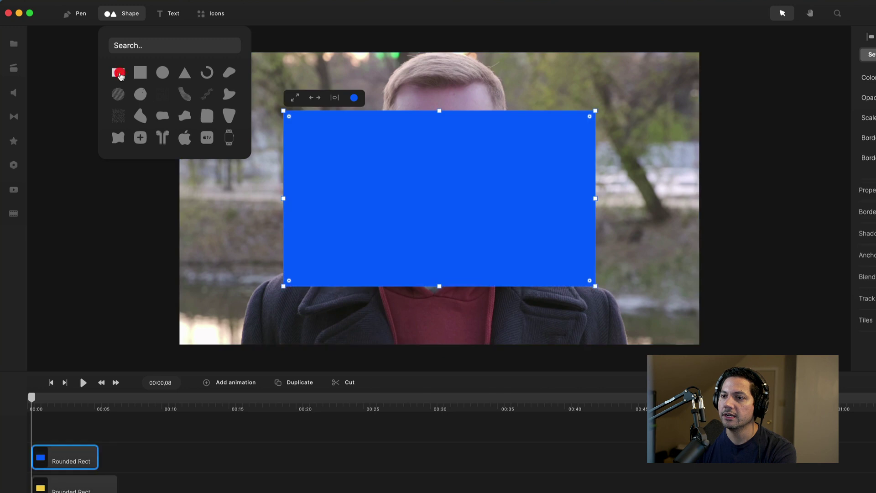
pyautogui.click(431, 228)
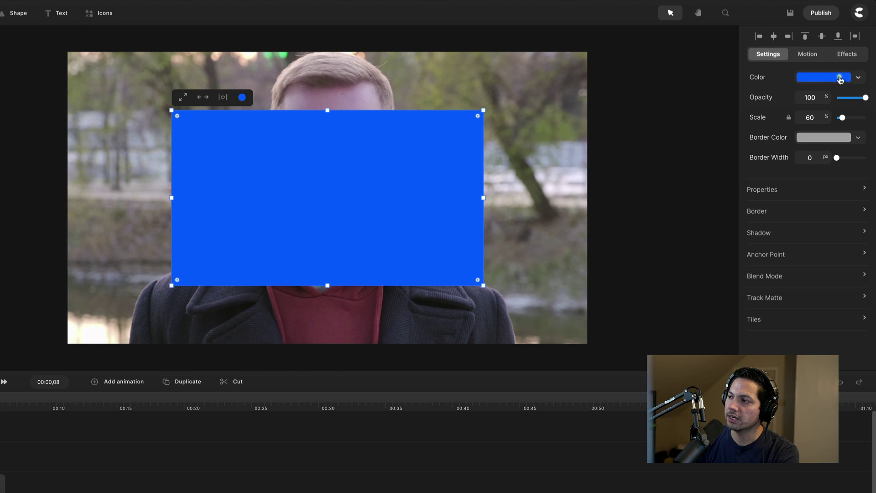
# - Fill the new rectangle white, round it fully into a pill and shrink it
pyautogui.click(856, 78)
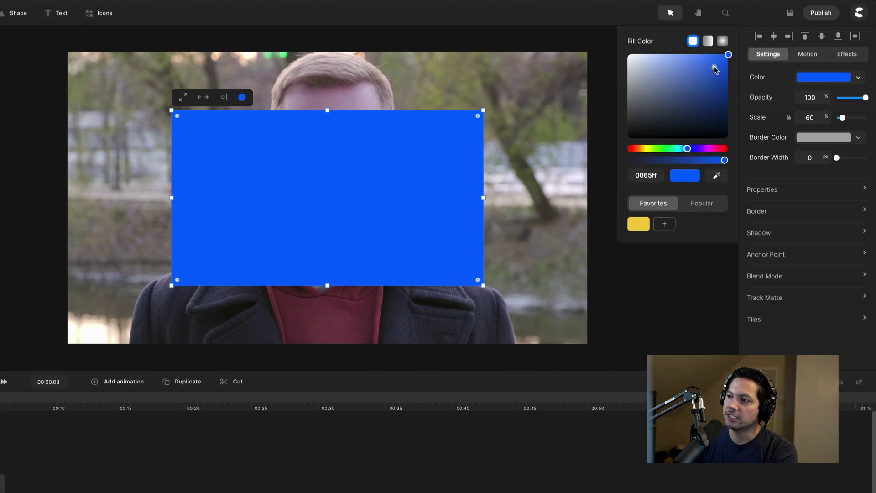
pyautogui.moveTo(729, 54); pyautogui.dragTo(618, 45)
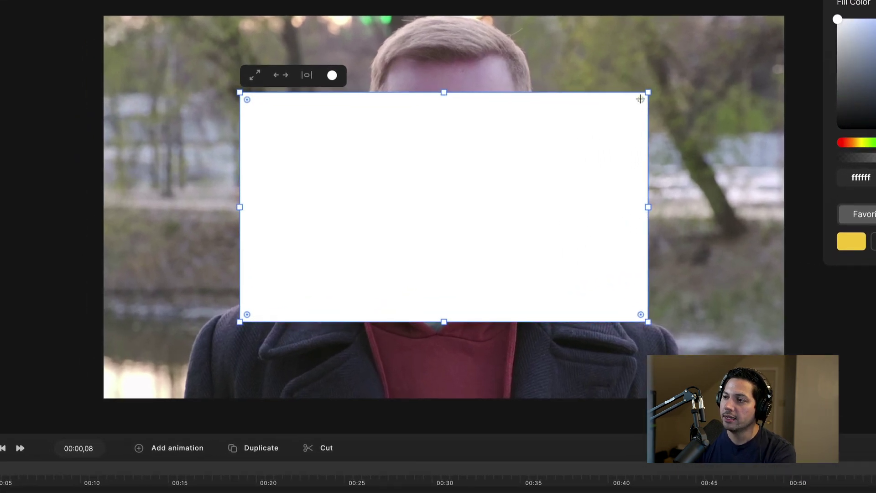
pyautogui.moveTo(640, 99); pyautogui.dragTo(543, 139)
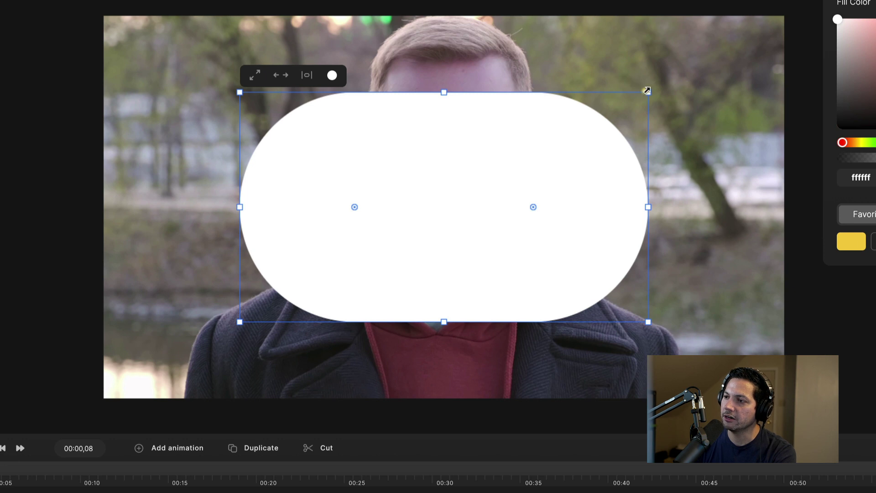
pyautogui.moveTo(238, 91); pyautogui.dragTo(458, 258)
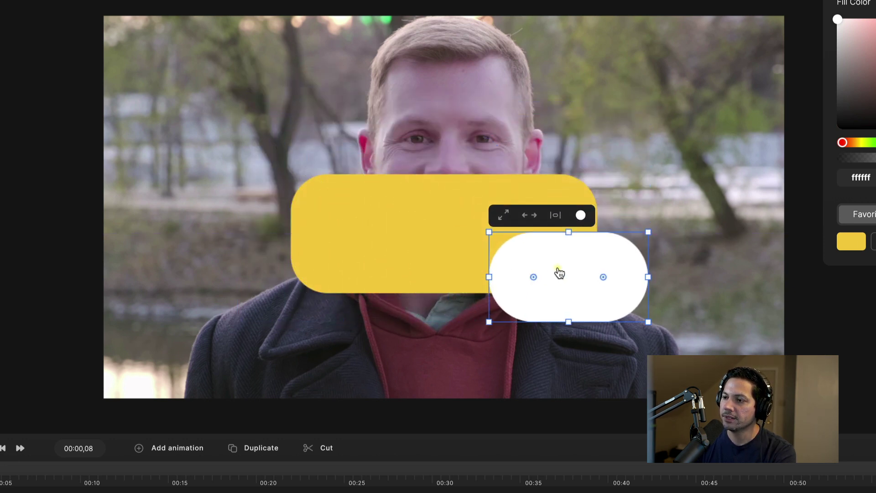
# - Resize the white pill into a thin bar centred horizontally along the yellow bar's bottom edge
pyautogui.moveTo(559, 272); pyautogui.dragTo(431, 274)
pyautogui.moveTo(523, 283); pyautogui.dragTo(539, 279)
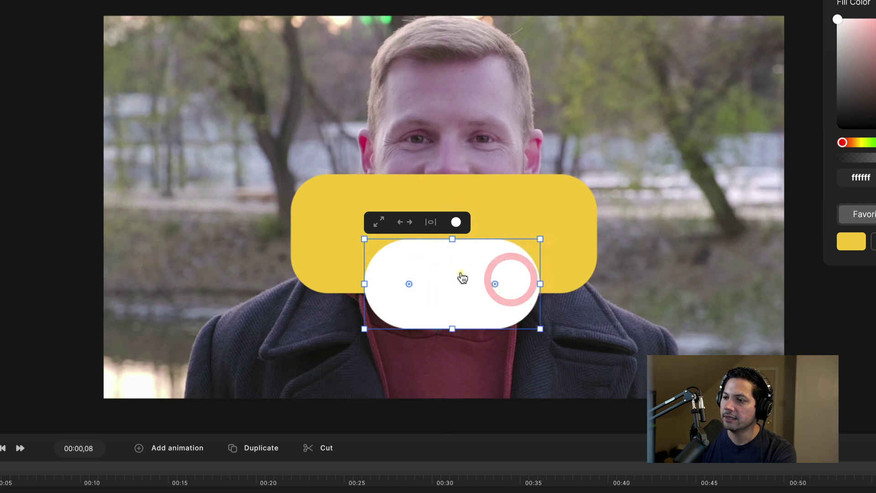
pyautogui.moveTo(462, 276); pyautogui.dragTo(456, 274)
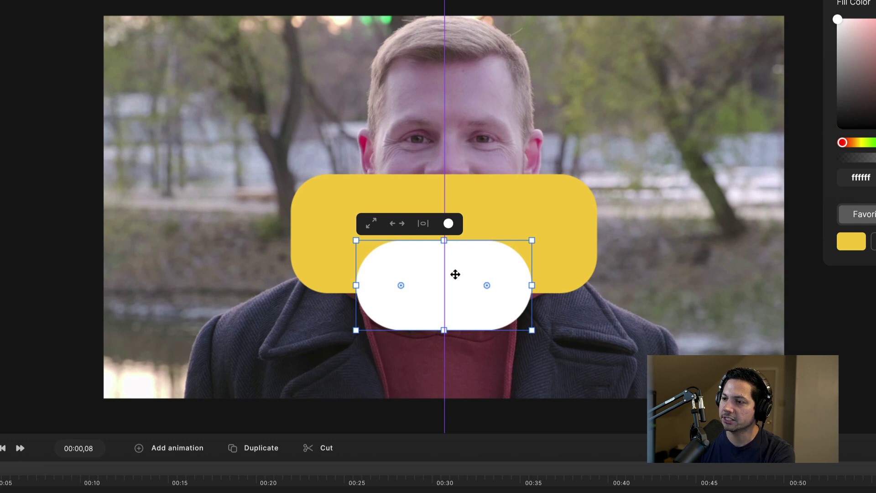
pyautogui.moveTo(455, 275); pyautogui.dragTo(456, 274)
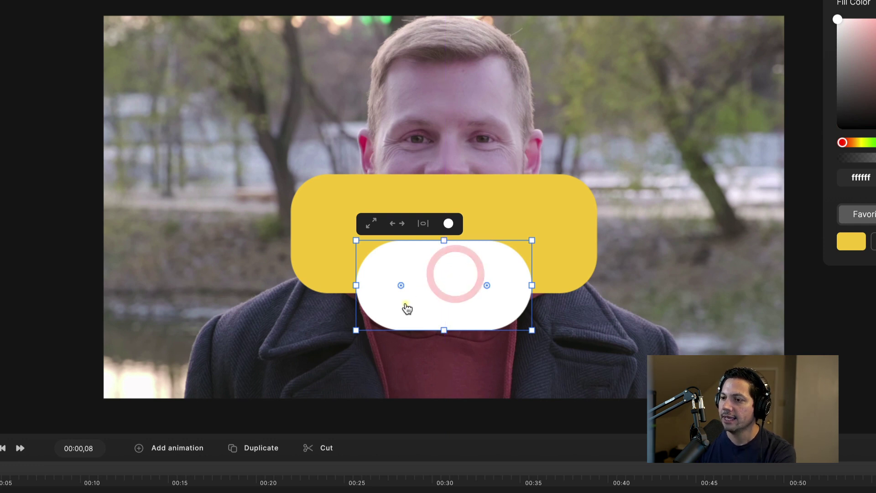
pyautogui.moveTo(442, 328); pyautogui.dragTo(446, 280)
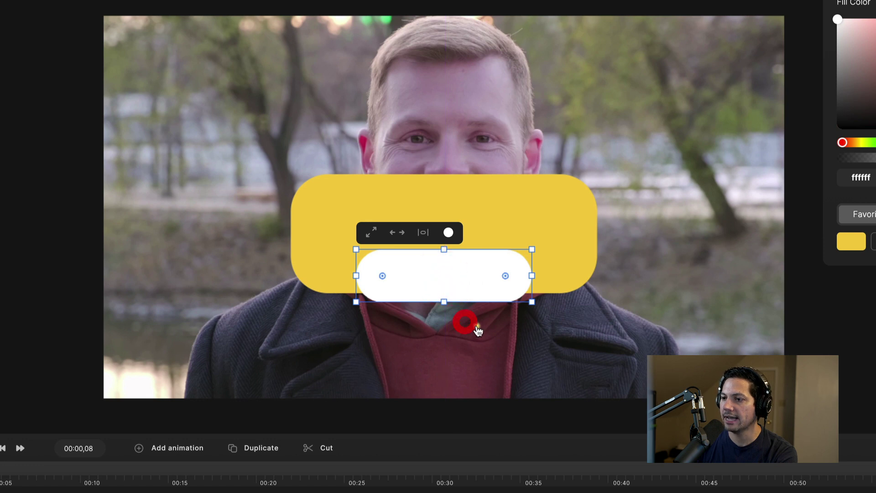
pyautogui.click(321, 321)
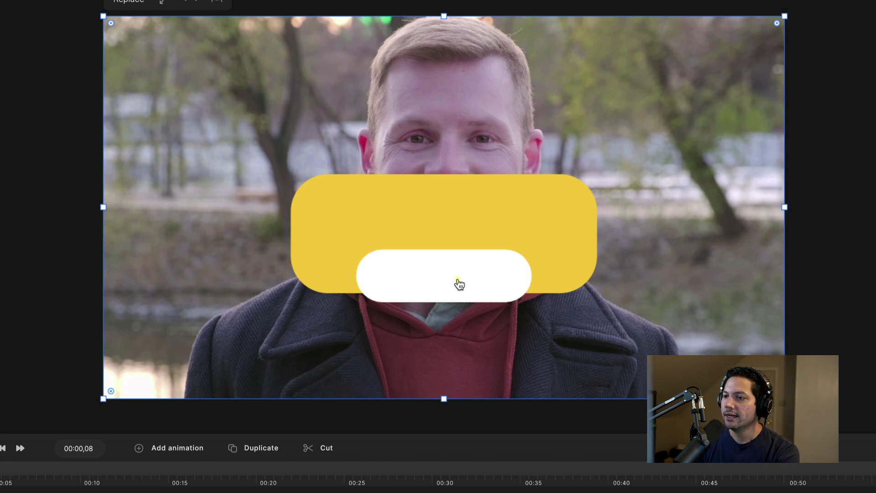
pyautogui.click(436, 283)
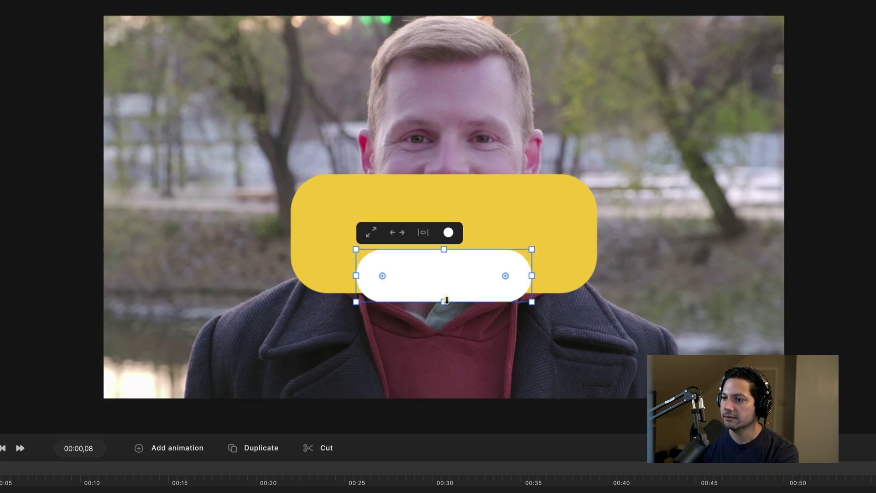
pyautogui.moveTo(444, 302); pyautogui.dragTo(450, 289)
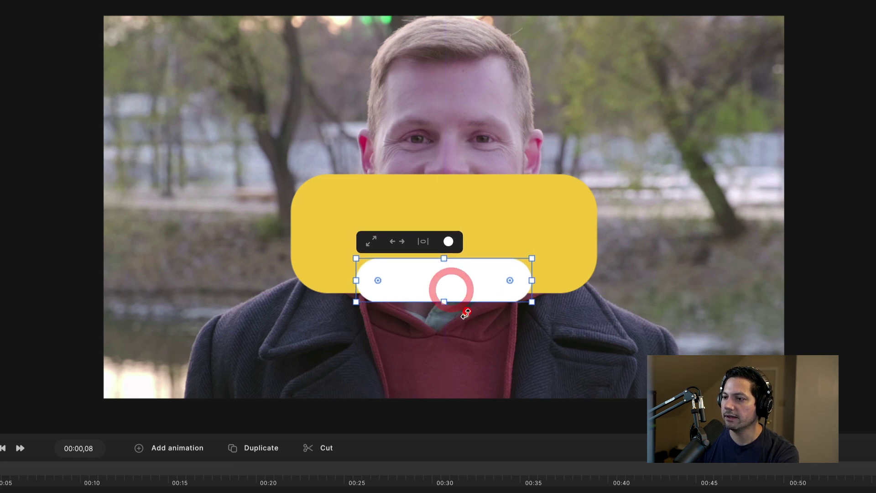
pyautogui.click(209, 247)
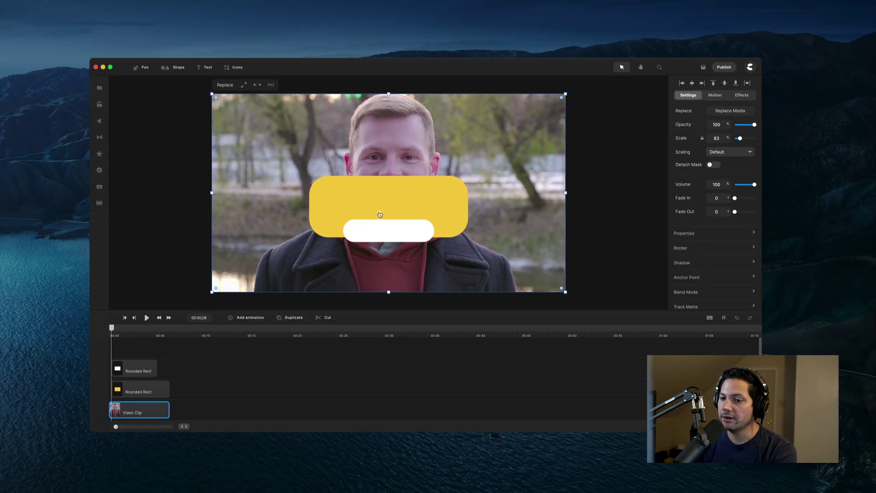
# - Adjust the white rounded rectangle's clip length on the timeline
pyautogui.click(150, 369)
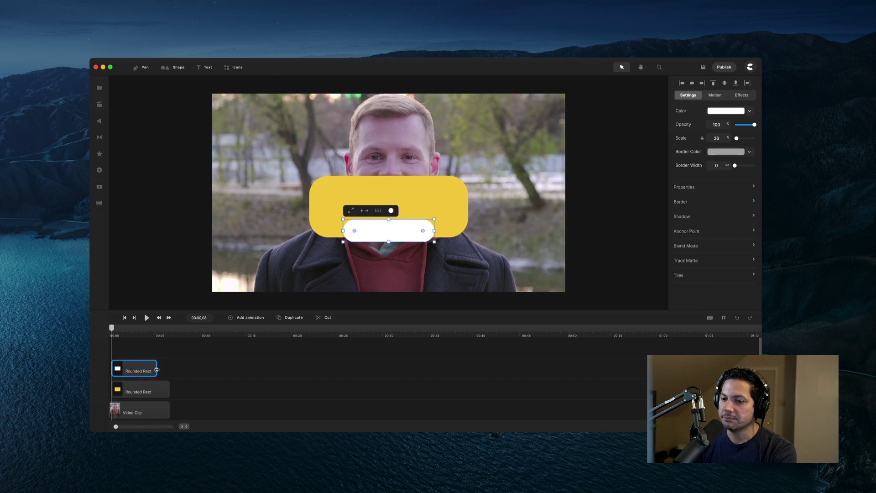
pyautogui.moveTo(157, 369); pyautogui.dragTo(169, 369)
pyautogui.click(173, 377)
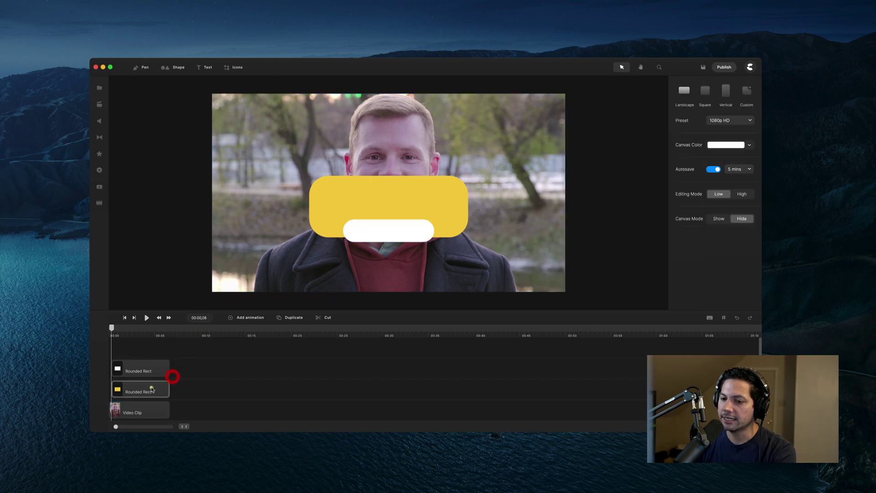
# - Check the yellow and white rectangle clips, then open Project Media's Lower Third folder
pyautogui.click(151, 388)
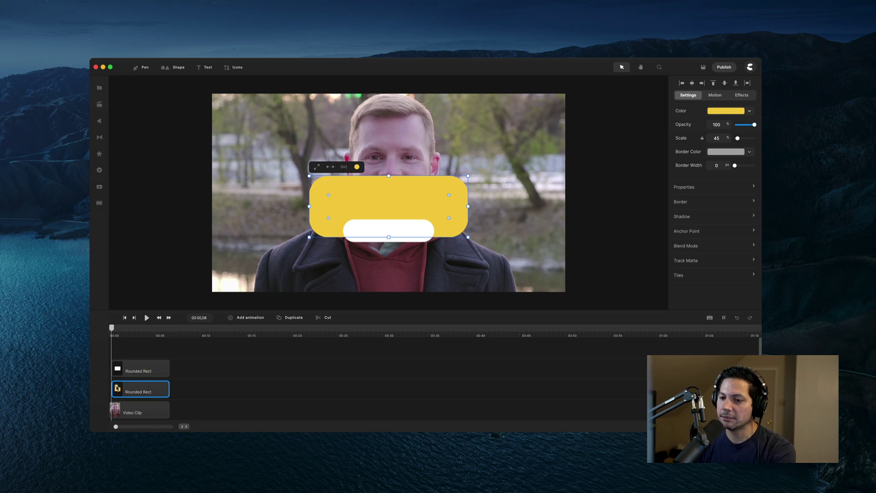
pyautogui.click(121, 371)
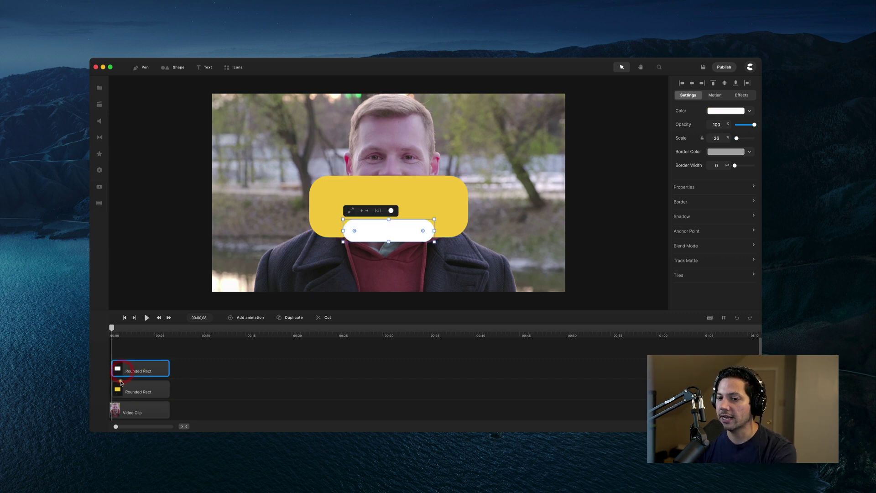
pyautogui.click(121, 389)
pyautogui.click(134, 372)
pyautogui.click(136, 382)
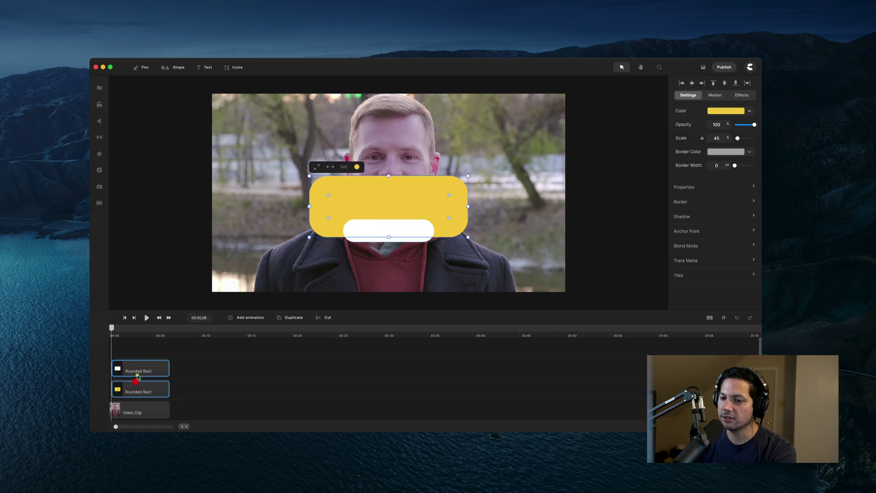
pyautogui.click(142, 366)
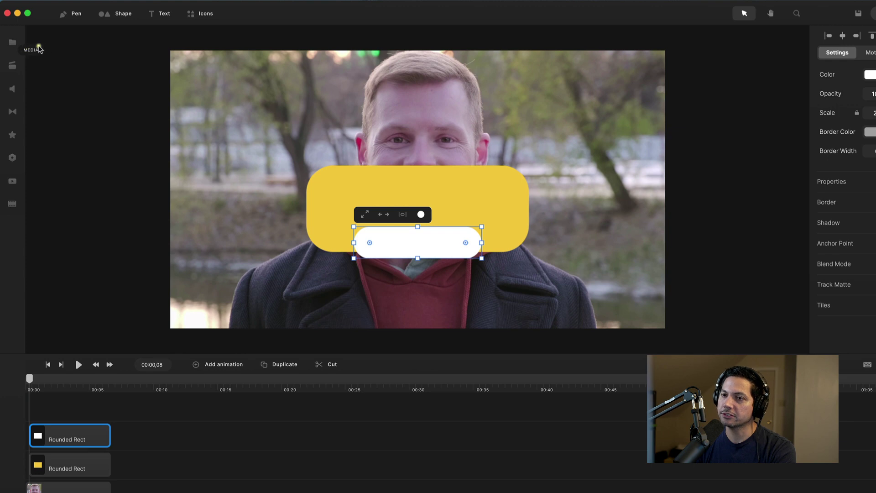
pyautogui.click(12, 42)
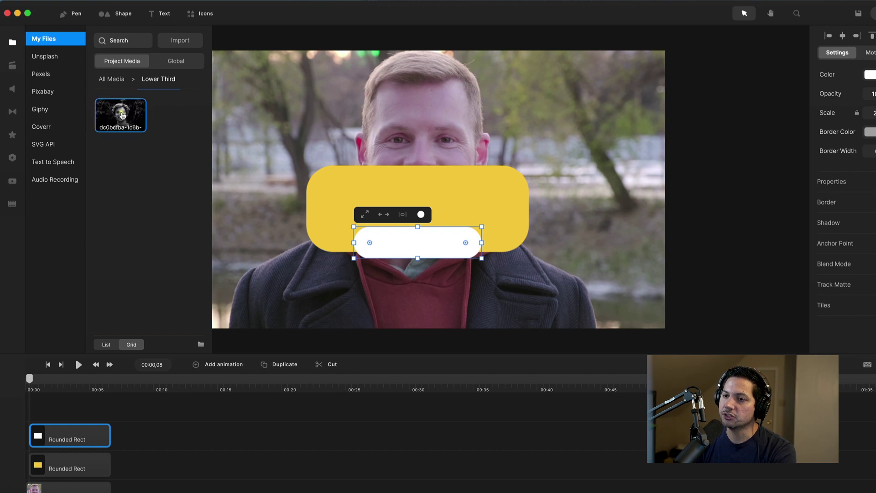
# - Place the black-and-white portrait on the canvas, scaled down over the upper centre of the video
pyautogui.moveTo(123, 116); pyautogui.dragTo(401, 114)
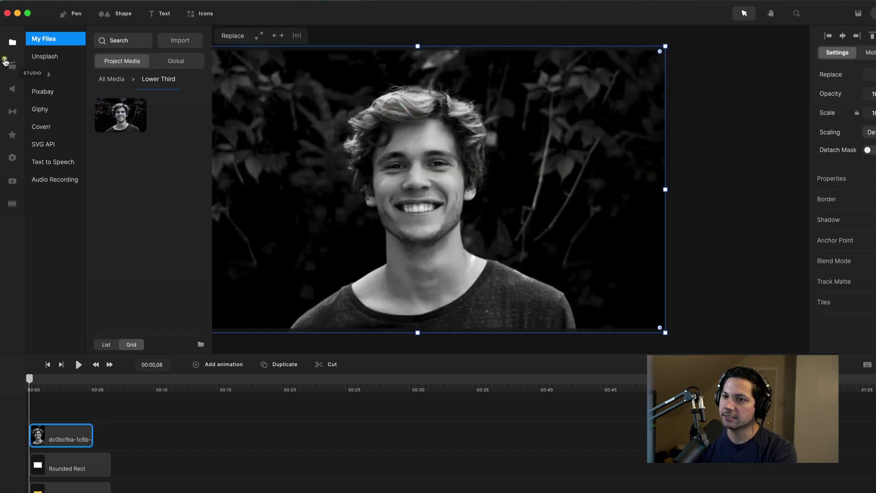
pyautogui.click(13, 41)
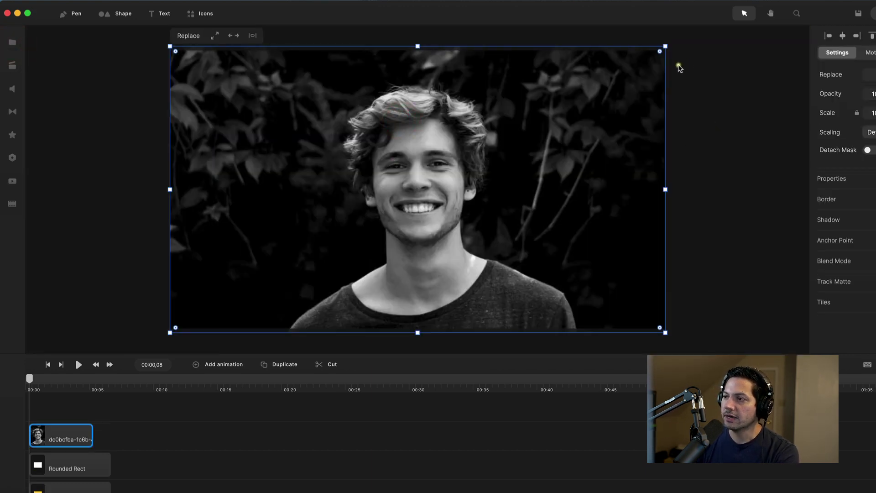
pyautogui.moveTo(665, 44); pyautogui.dragTo(466, 162)
pyautogui.moveTo(324, 254); pyautogui.dragTo(444, 204)
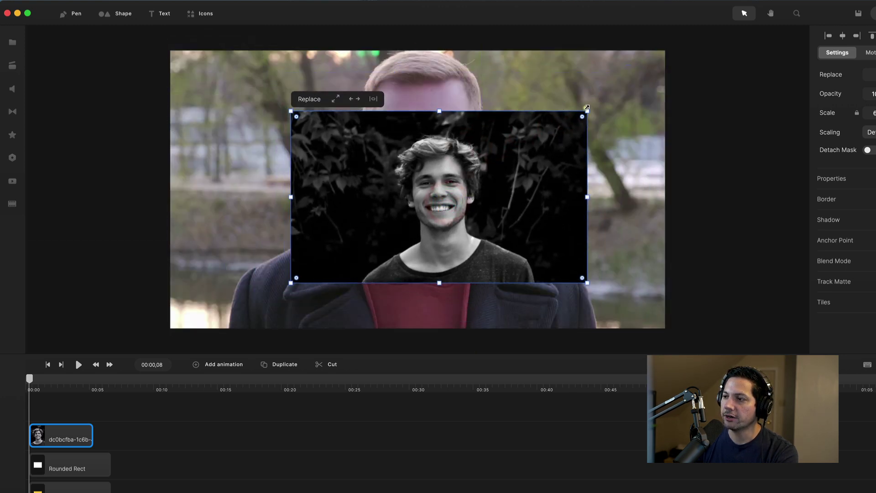
pyautogui.moveTo(585, 113); pyautogui.dragTo(567, 123)
pyautogui.moveTo(445, 188); pyautogui.dragTo(440, 165)
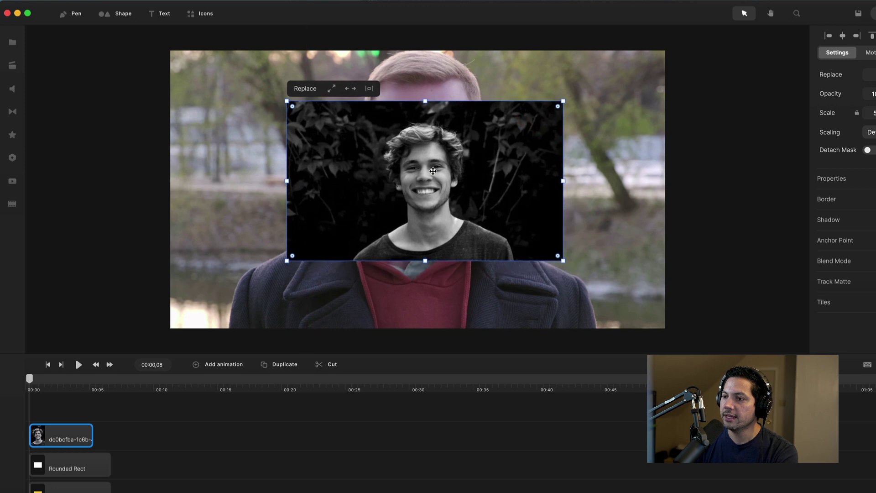
pyautogui.click(111, 13)
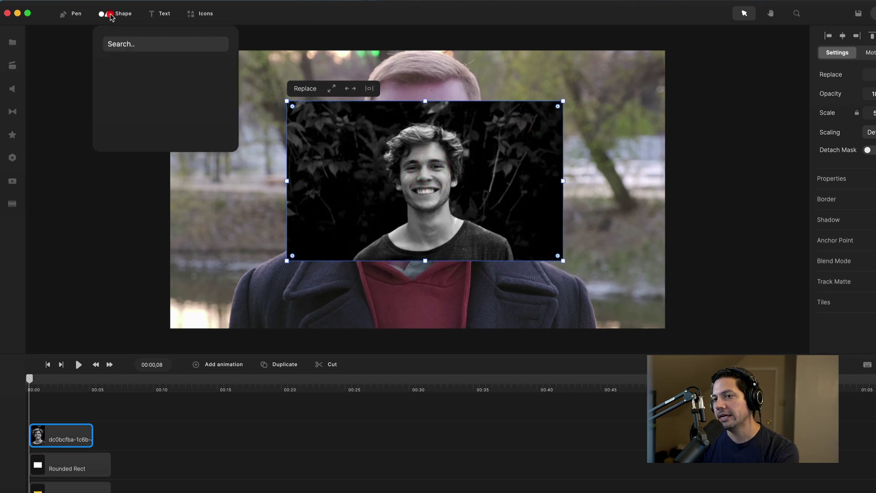
# - Add a blue circle and nudge it up over the portrait
pyautogui.click(155, 71)
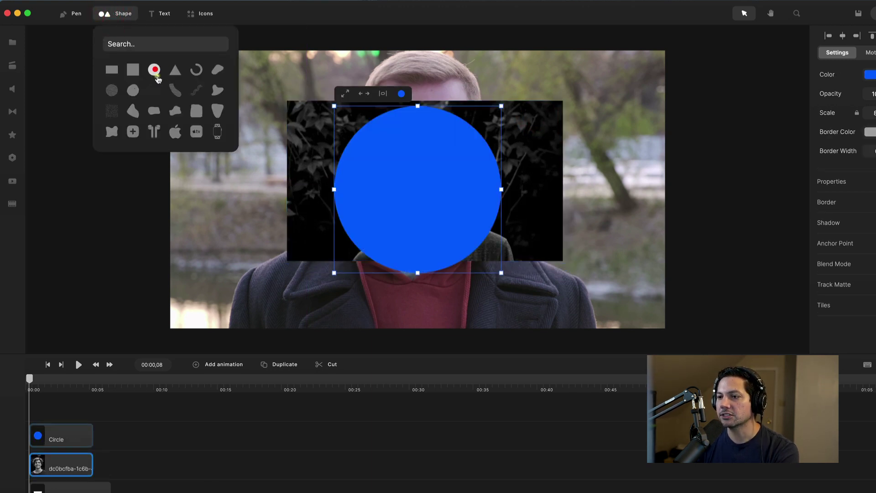
pyautogui.moveTo(394, 192); pyautogui.dragTo(395, 183)
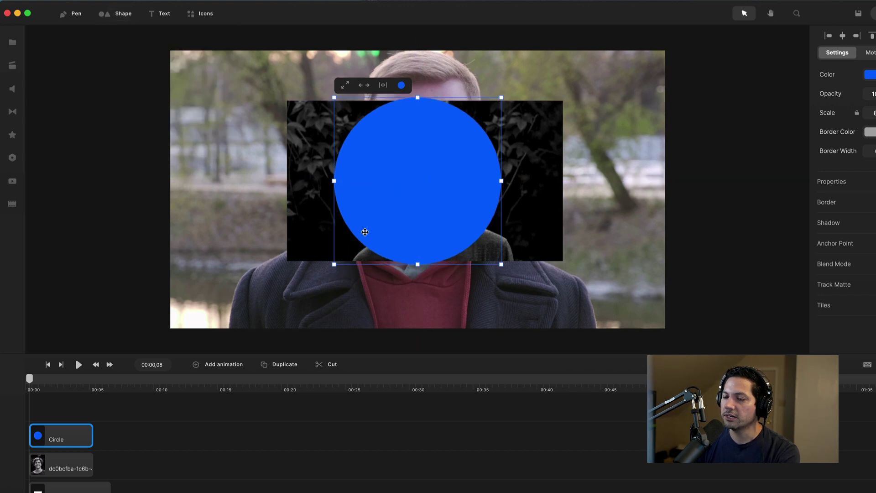
pyautogui.click(67, 466)
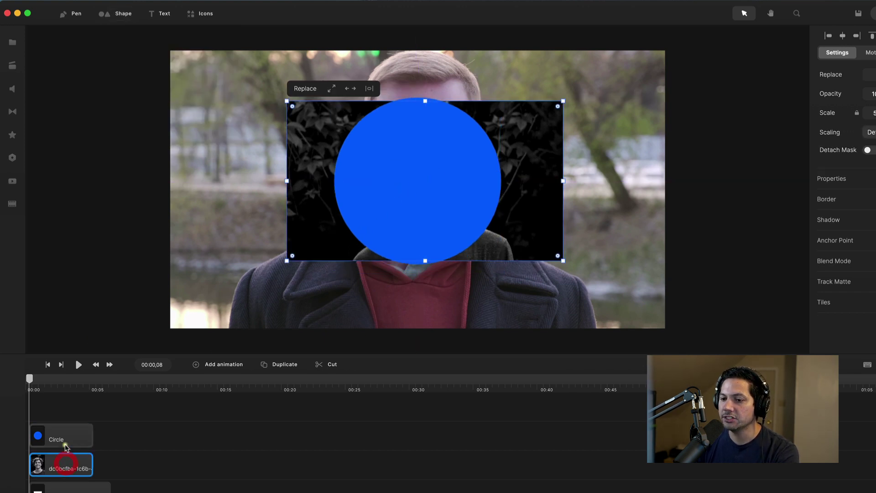
pyautogui.click(55, 440)
pyautogui.click(55, 471)
# - Rename the portrait layer to 'image' and lengthen its clip on the timeline
pyautogui.rightClick(55, 473)
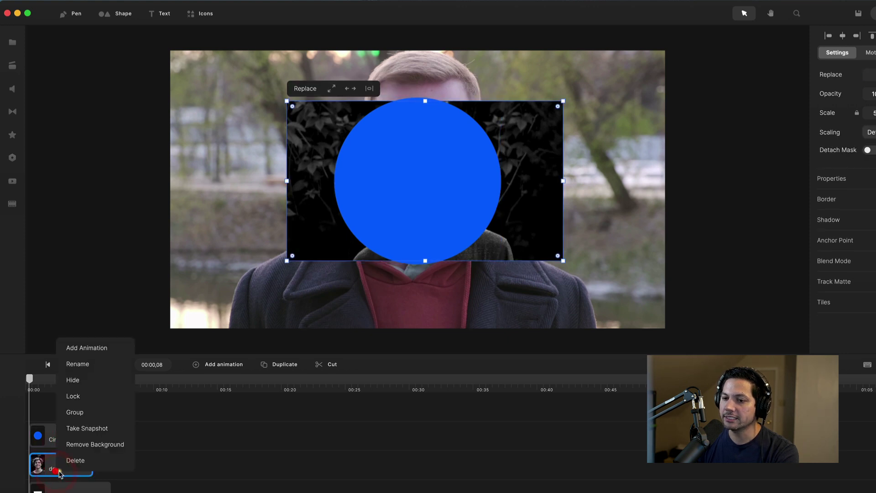
pyautogui.click(94, 364)
pyautogui.write('nage')
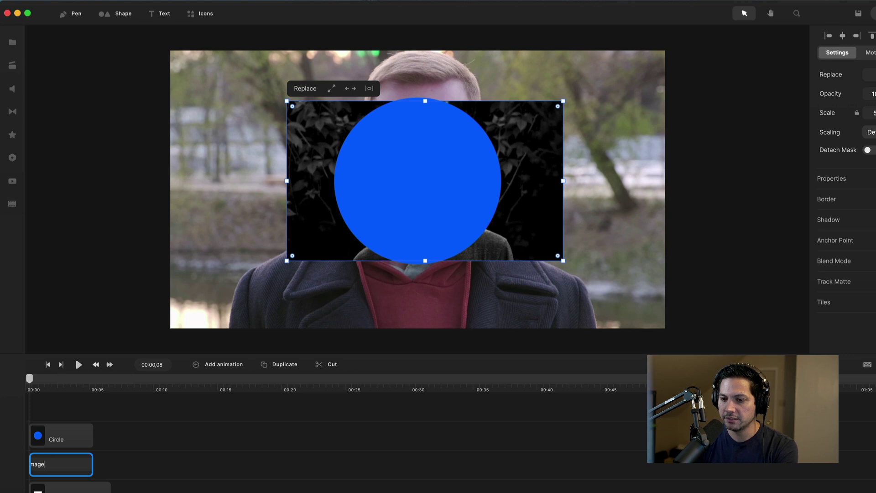
pyautogui.write('mage')
pyautogui.press('Return')
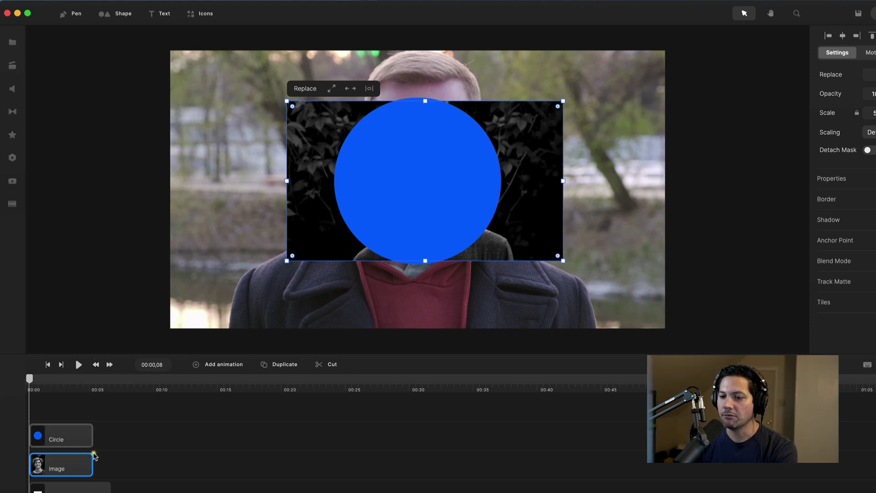
pyautogui.moveTo(93, 462); pyautogui.dragTo(108, 435)
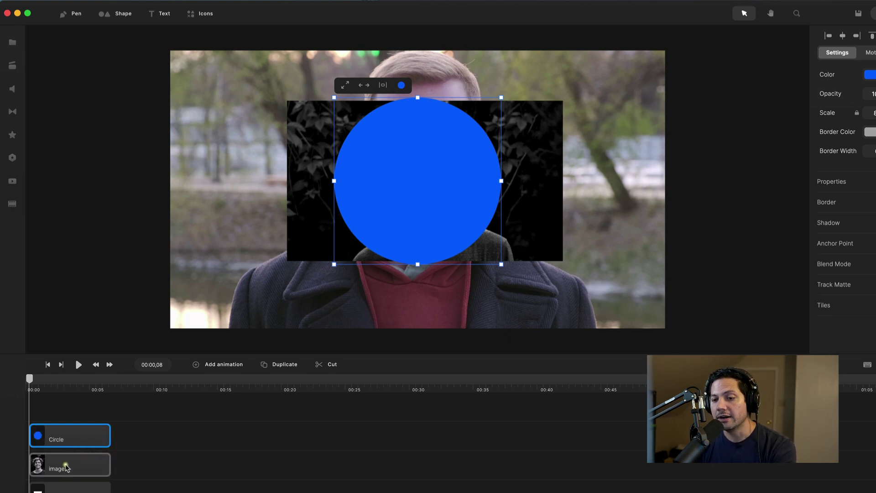
# - Select both the Circle and image layers together
pyautogui.click(67, 465)
pyautogui.click(59, 469)
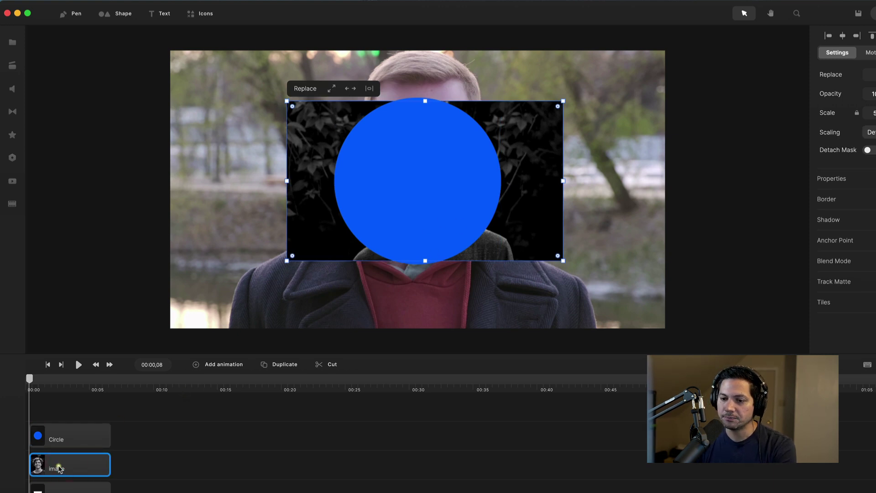
pyautogui.click(62, 438)
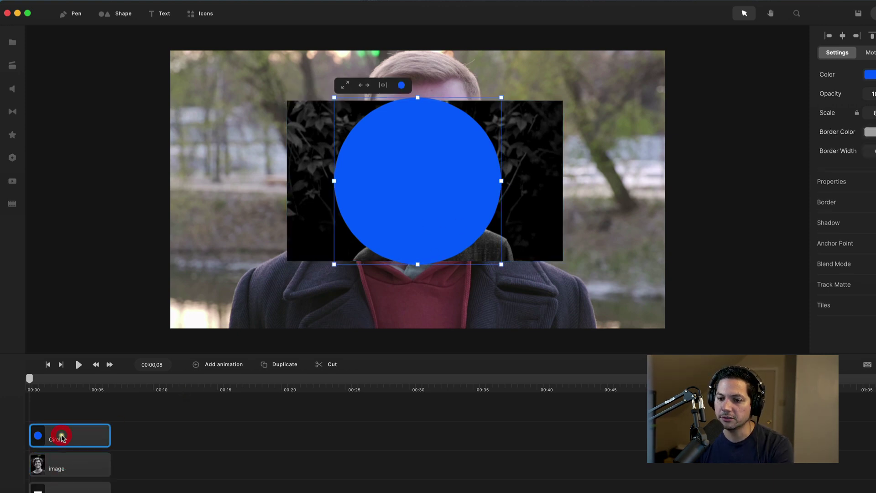
pyautogui.keyDown('shift'); pyautogui.click(62, 468); pyautogui.keyUp('shift')
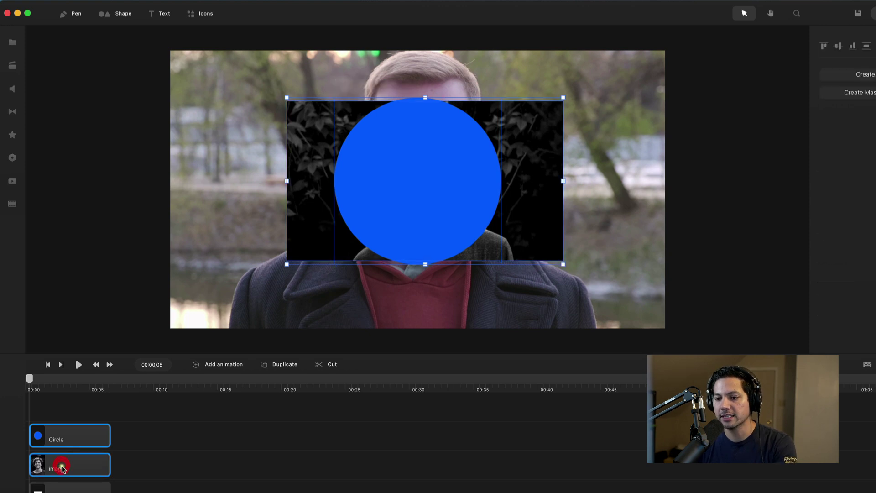
# - Mask the image with the Circle, then shrink and centre the circular mask on the face
pyautogui.rightClick(75, 439)
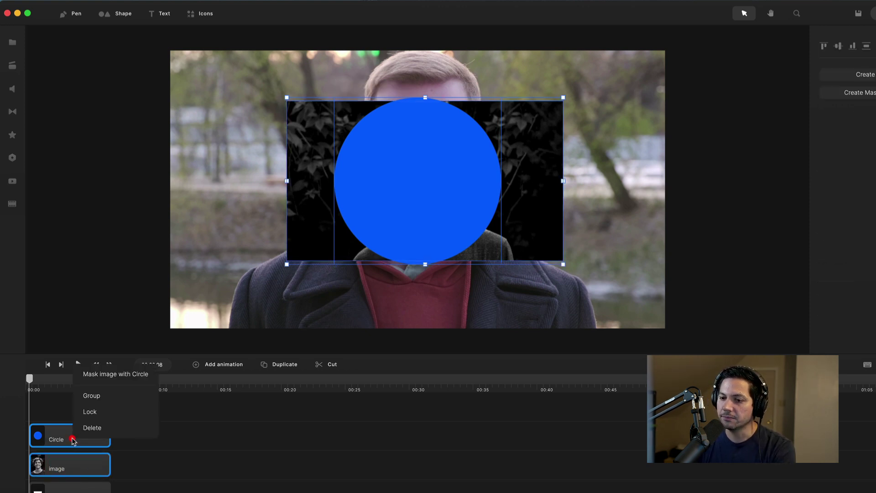
pyautogui.click(120, 376)
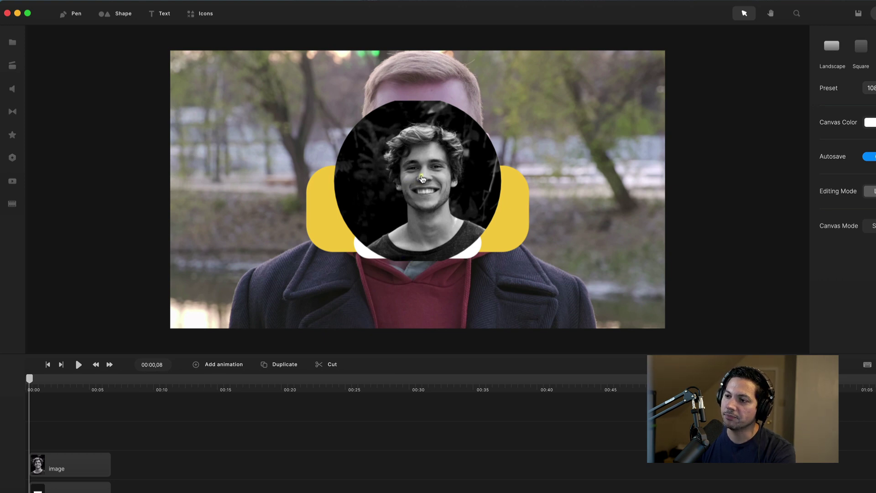
pyautogui.doubleClick(422, 178)
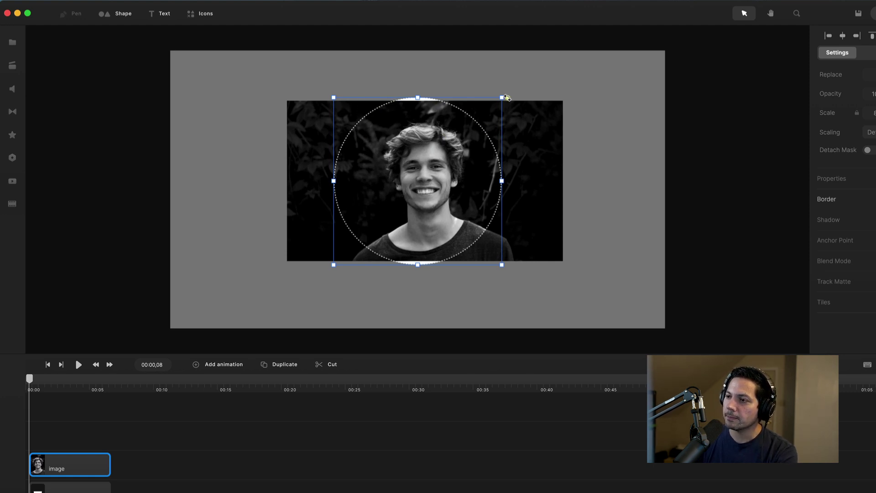
pyautogui.moveTo(503, 97); pyautogui.dragTo(492, 110)
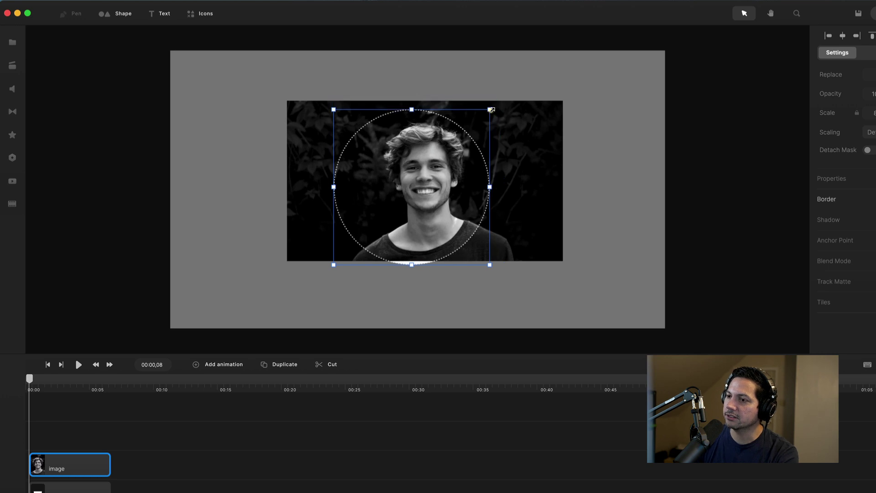
pyautogui.moveTo(333, 265); pyautogui.dragTo(343, 257)
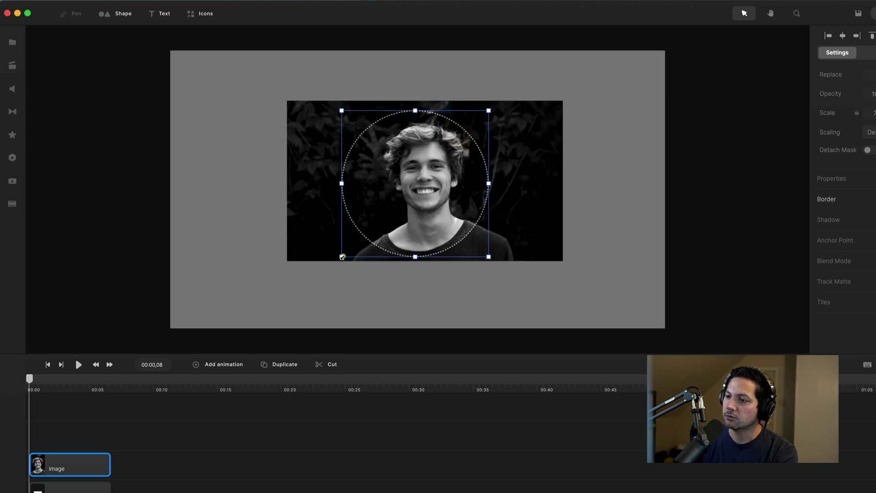
pyautogui.moveTo(398, 205); pyautogui.dragTo(410, 202)
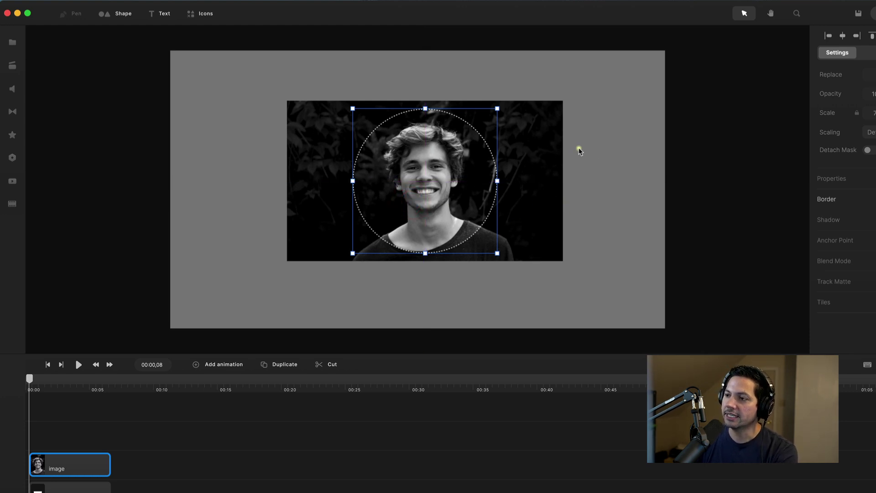
pyautogui.click(609, 163)
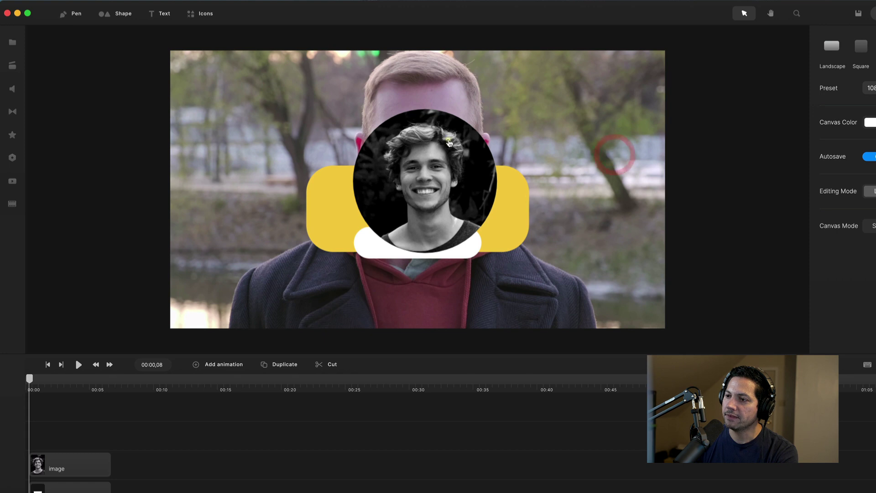
# - Move the circular portrait onto the yellow bar's top edge and resize it to 32% scale
pyautogui.click(61, 466)
pyautogui.moveTo(416, 186); pyautogui.dragTo(411, 181)
pyautogui.moveTo(493, 102); pyautogui.dragTo(410, 186)
pyautogui.moveTo(381, 214); pyautogui.dragTo(420, 161)
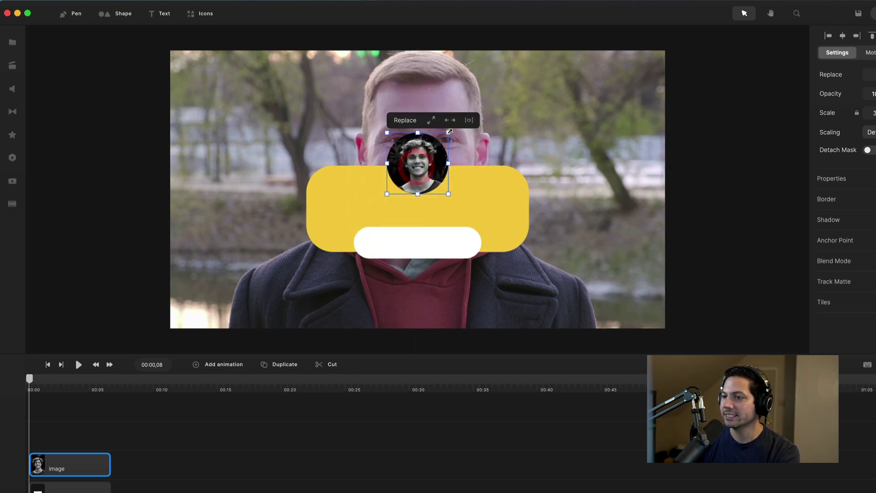
pyautogui.moveTo(450, 131); pyautogui.dragTo(457, 128)
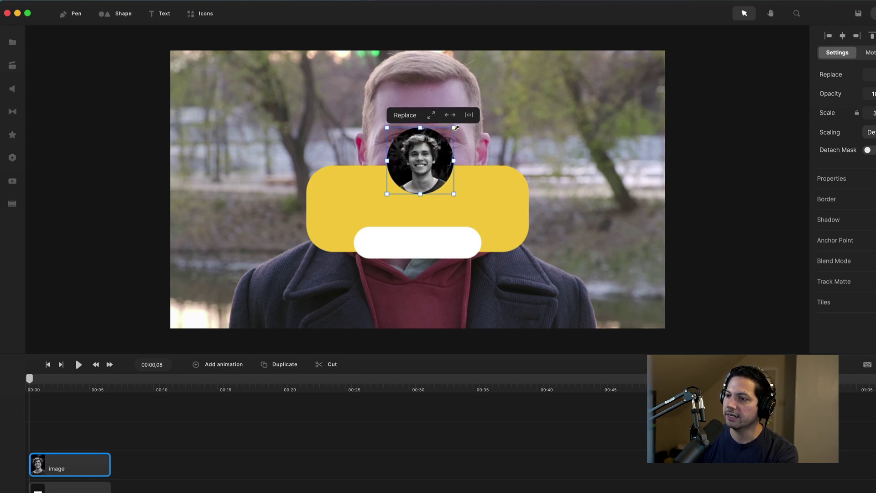
pyautogui.click(442, 193)
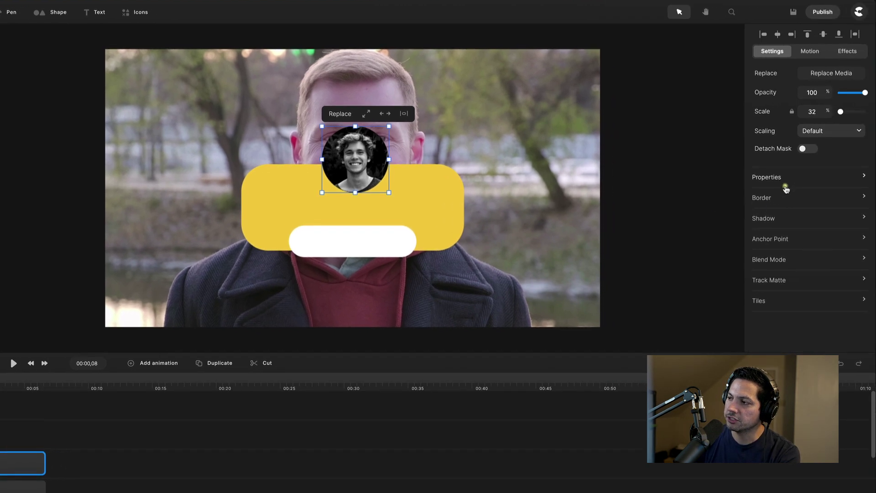
# - Add a white border to the circular portrait, raising its width from 3 px to 6 px
pyautogui.click(831, 204)
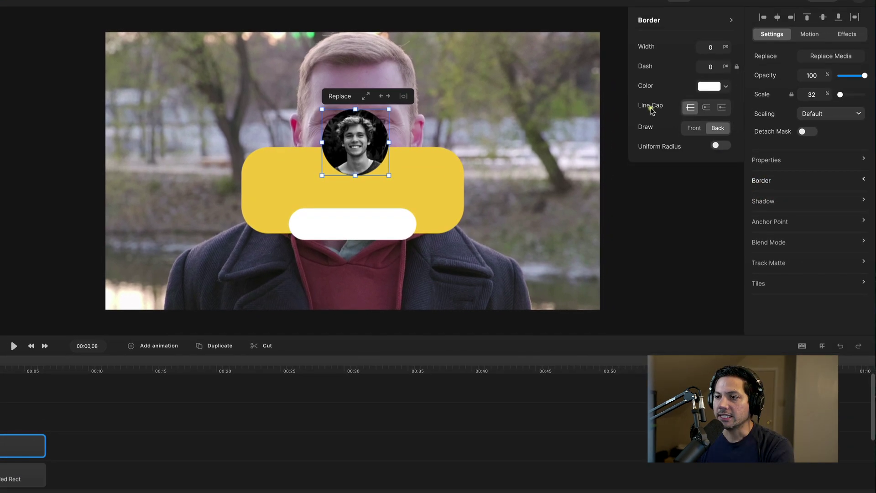
pyautogui.click(713, 45)
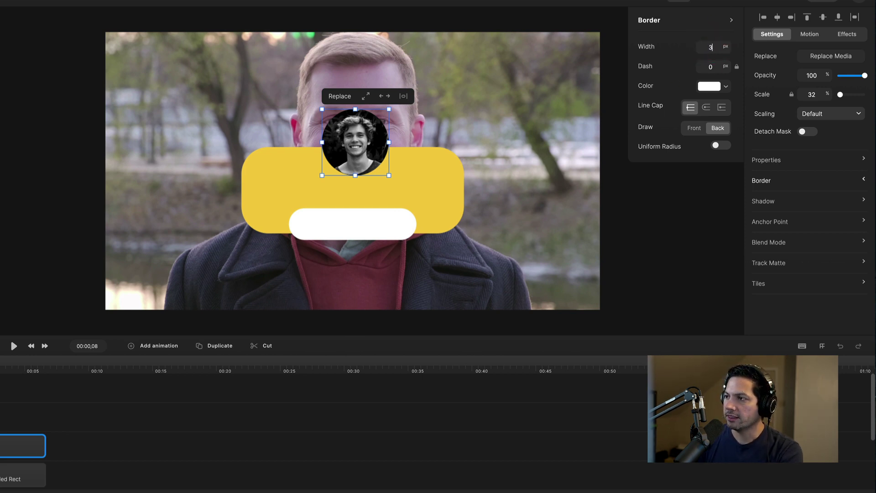
pyautogui.press('Return')
pyautogui.click(718, 87)
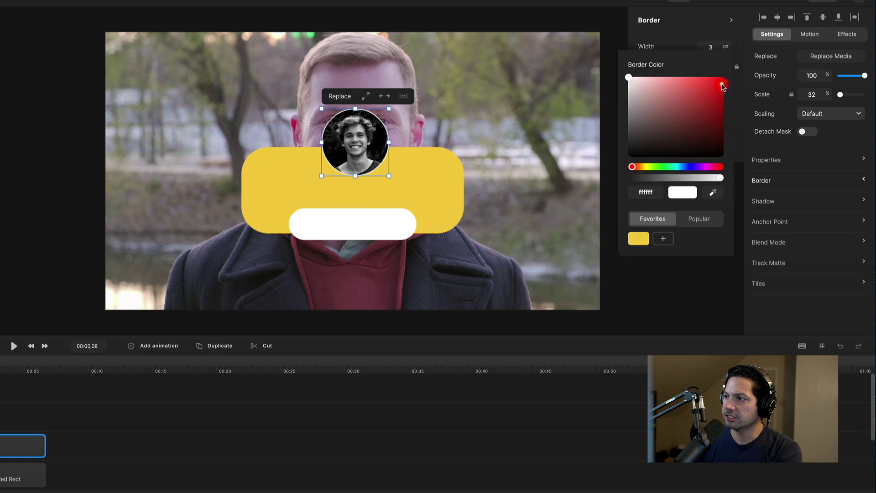
pyautogui.moveTo(627, 80); pyautogui.dragTo(601, 68)
pyautogui.click(616, 4)
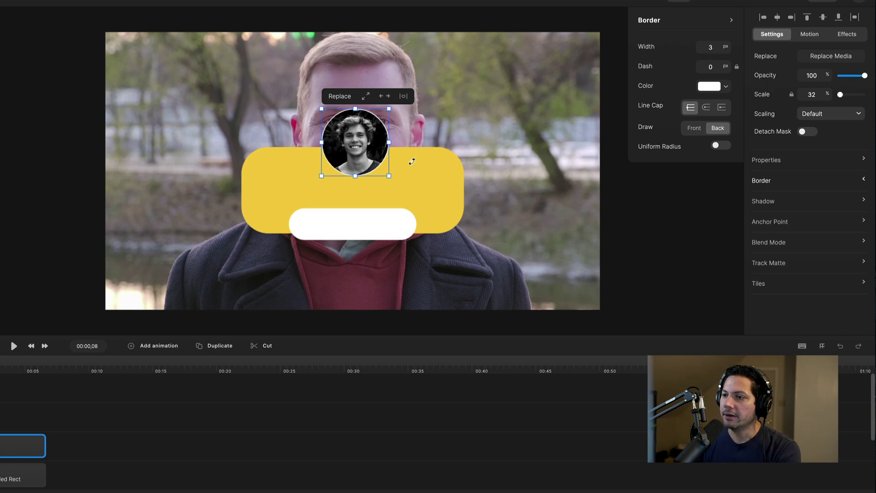
pyautogui.click(712, 48)
pyautogui.moveTo(715, 47); pyautogui.dragTo(696, 51)
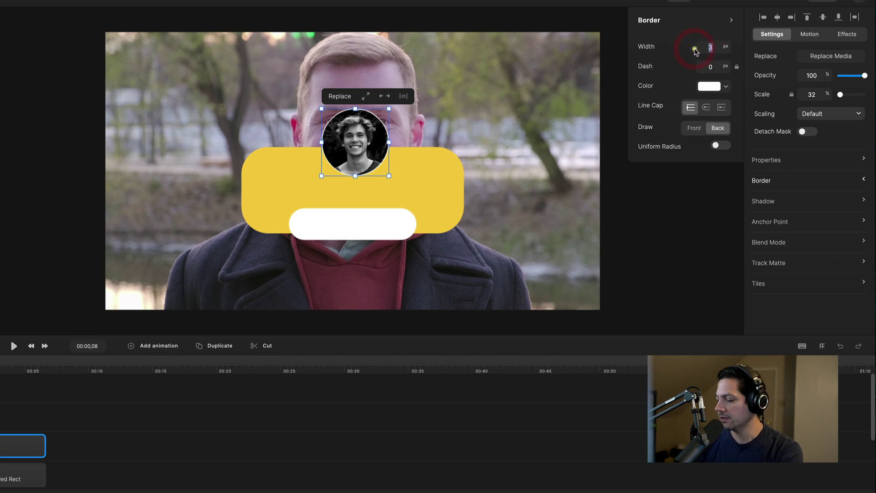
pyautogui.press('Return')
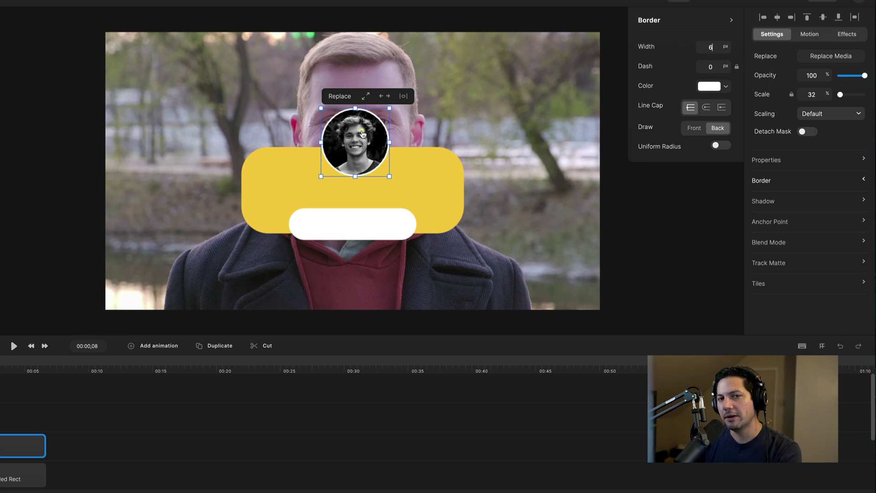
# - Scale the bordered portrait down to 28% and snap it to the horizontal centre of the yellow bar
pyautogui.click(426, 170)
pyautogui.click(349, 137)
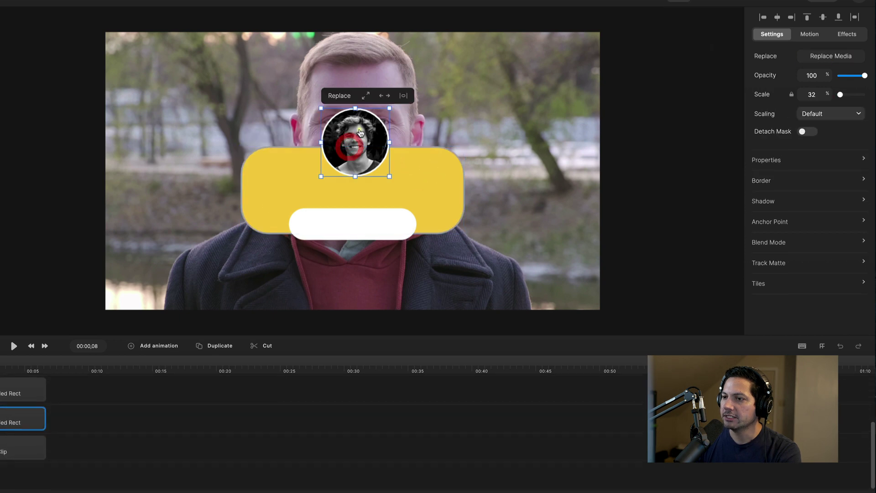
pyautogui.moveTo(323, 174); pyautogui.dragTo(334, 162)
pyautogui.moveTo(364, 134); pyautogui.dragTo(360, 133)
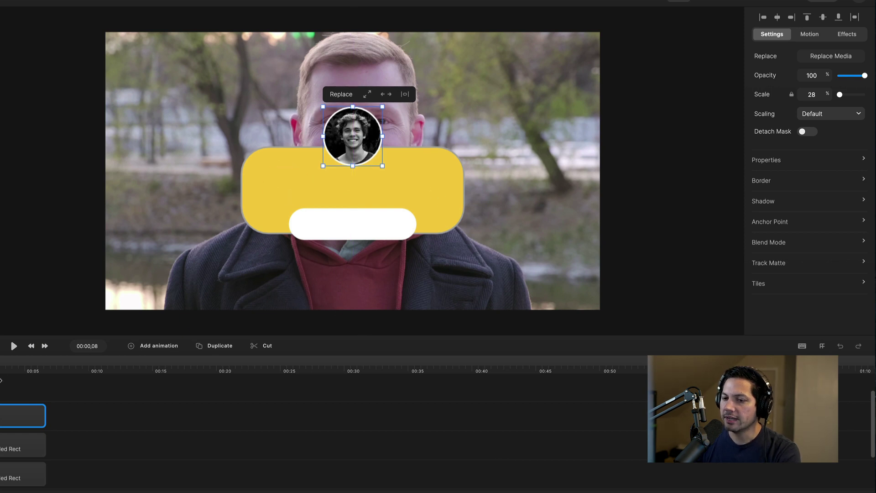
pyautogui.click(6, 388)
pyautogui.click(14, 415)
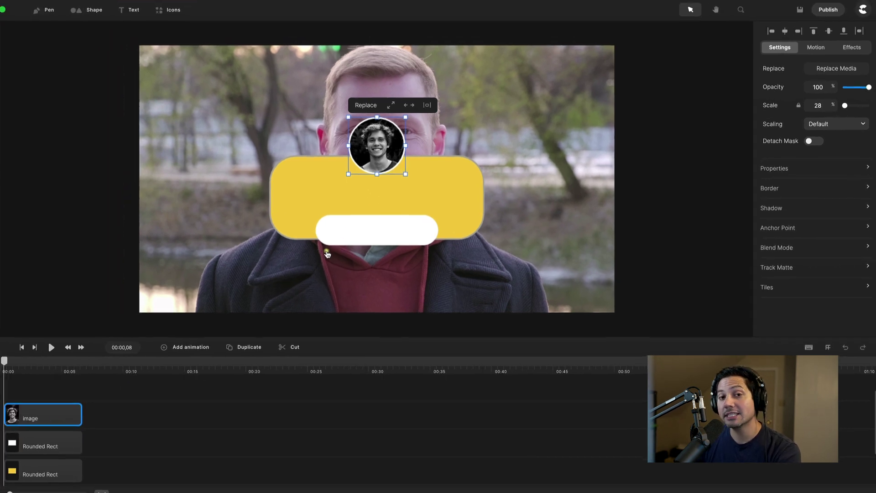
pyautogui.scroll(2, 55, 414)
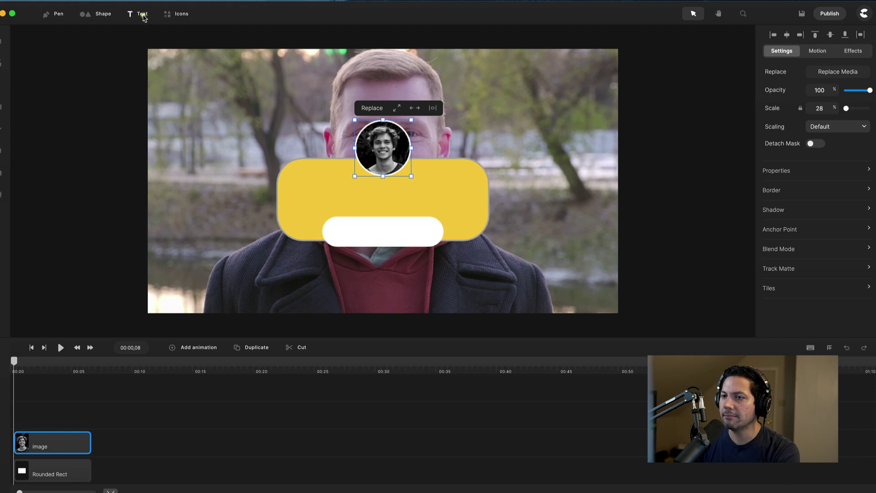
# - Add a text layer on the yellow bar containing the speaker's name
pyautogui.click(142, 14)
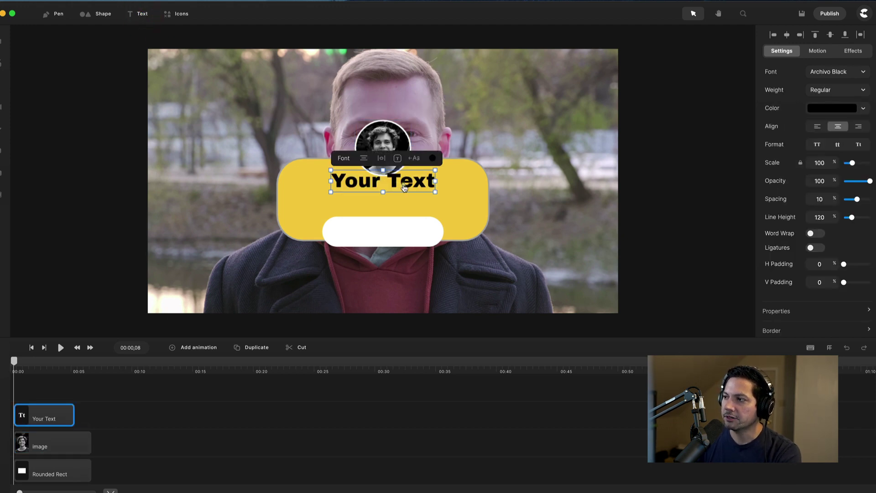
pyautogui.moveTo(414, 184); pyautogui.dragTo(411, 194)
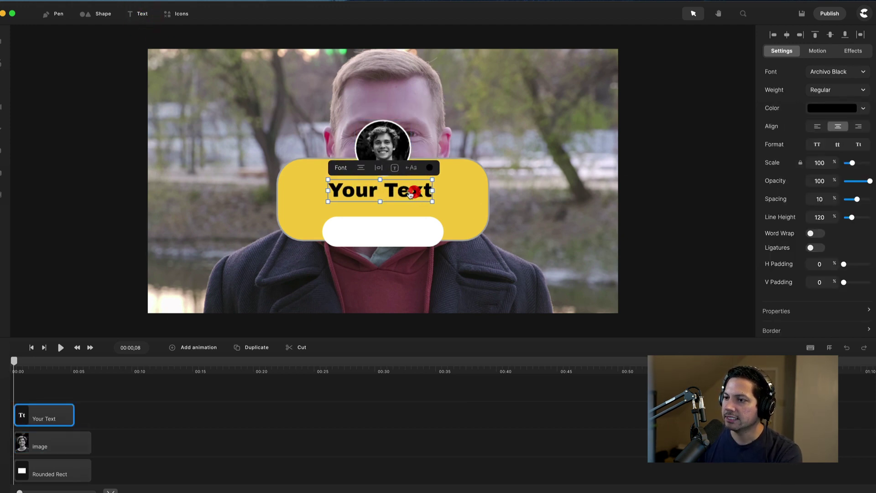
pyautogui.doubleClick(410, 192)
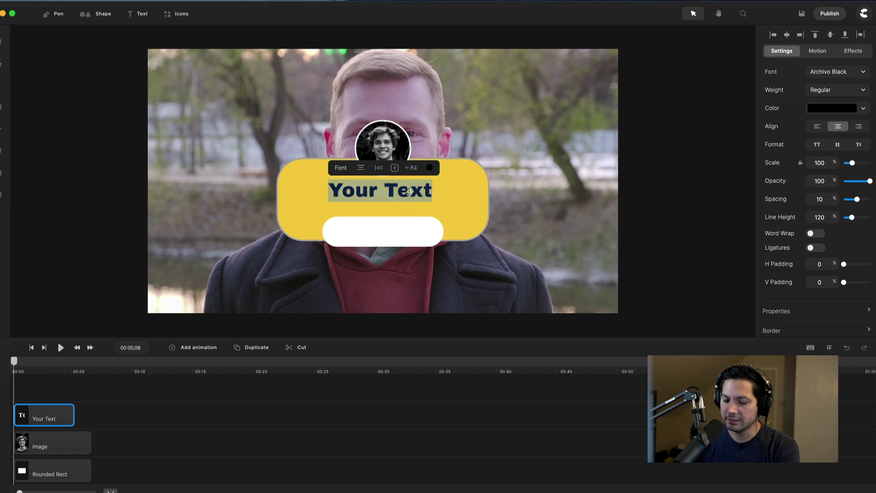
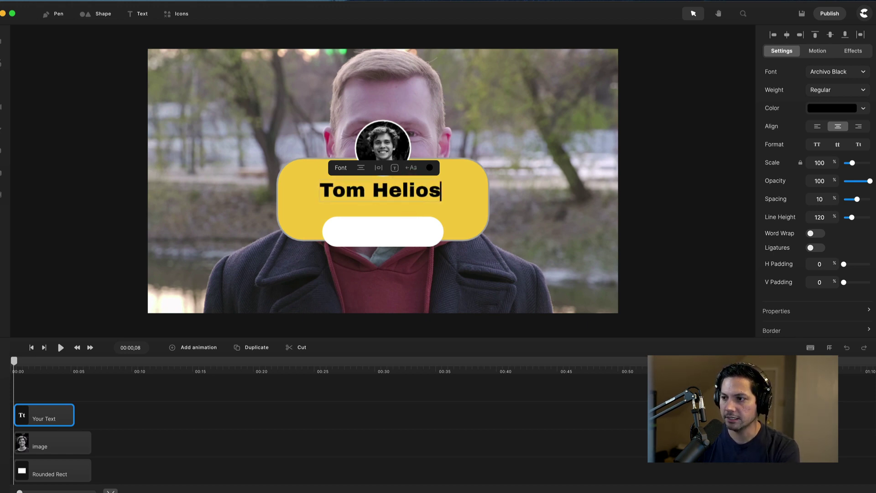
pyautogui.press('Return')
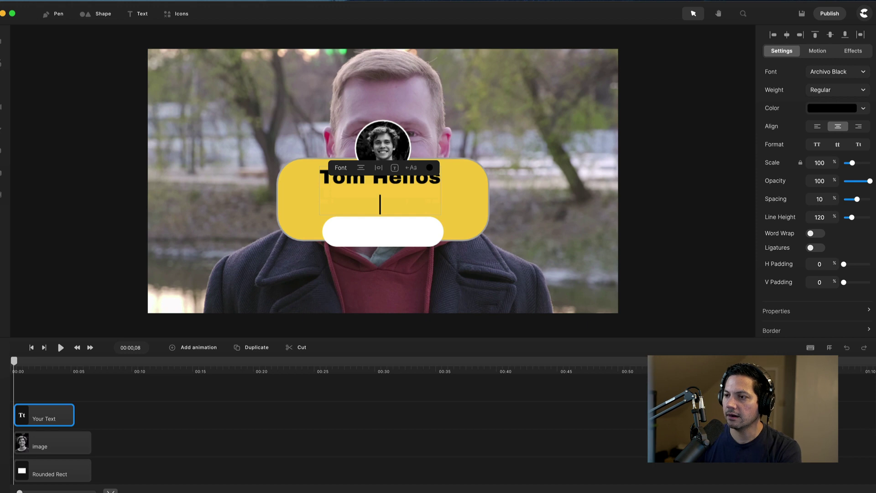
pyautogui.press('BackSpace')
pyautogui.scroll(-3, 650, 142)
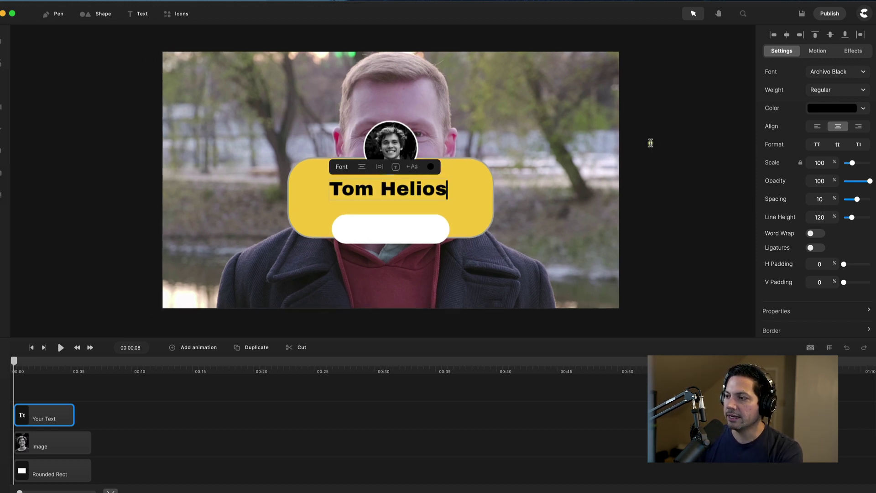
pyautogui.write('f')
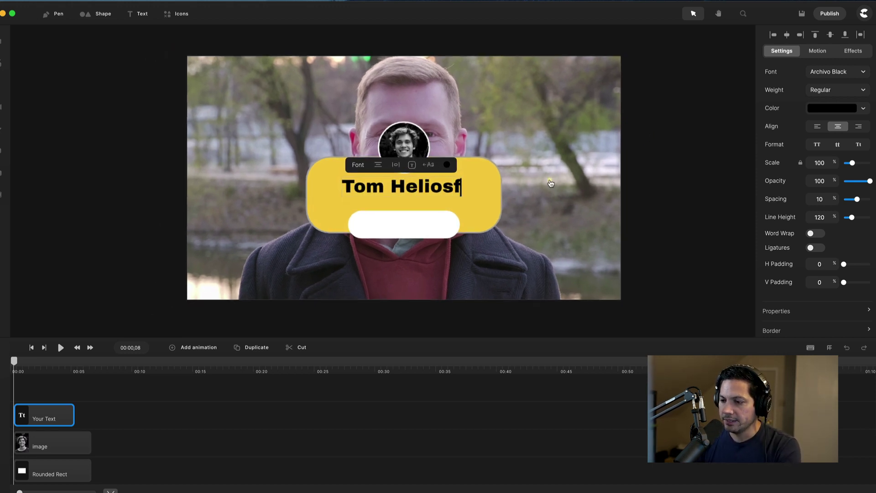
# - Set the name title to Montserrat Extra Bold and delete the stray trailing 'f'
pyautogui.click(839, 69)
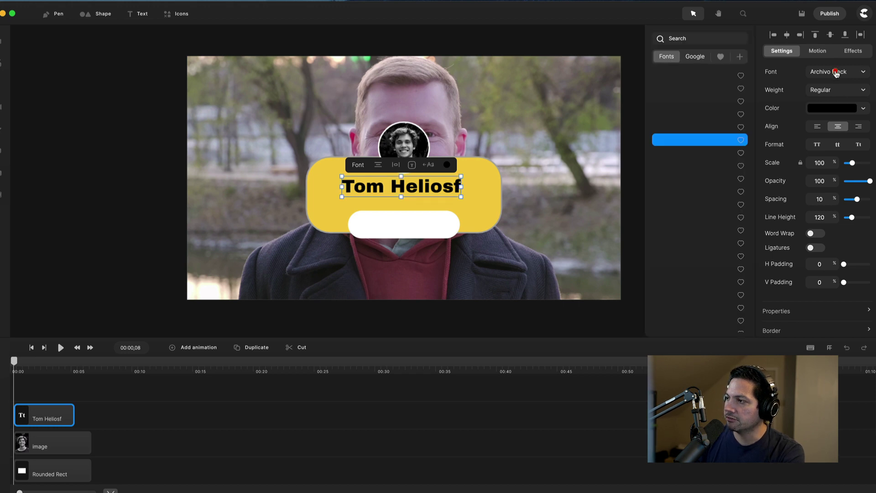
pyautogui.click(699, 37)
pyautogui.write('mon')
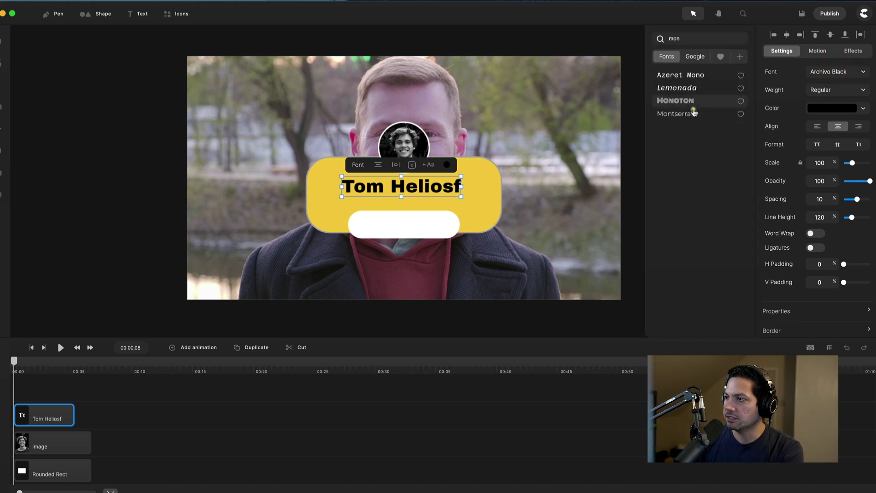
pyautogui.click(687, 116)
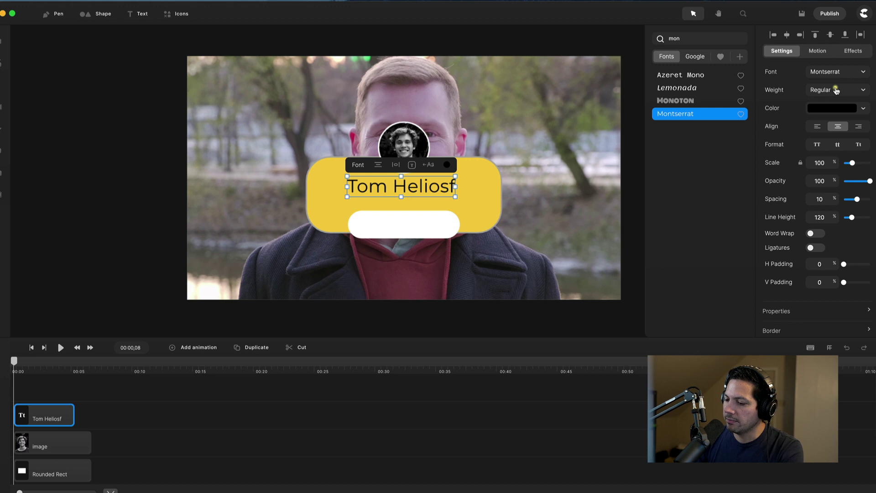
pyautogui.click(837, 92)
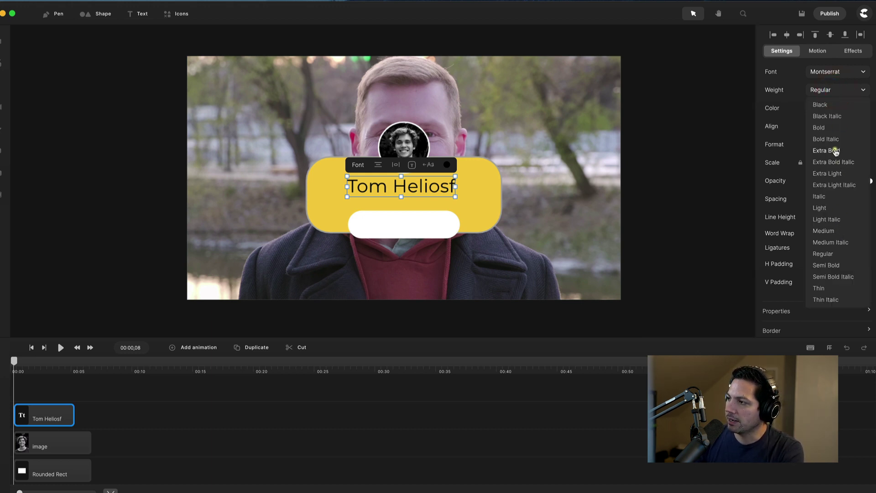
pyautogui.click(835, 149)
pyautogui.doubleClick(450, 187)
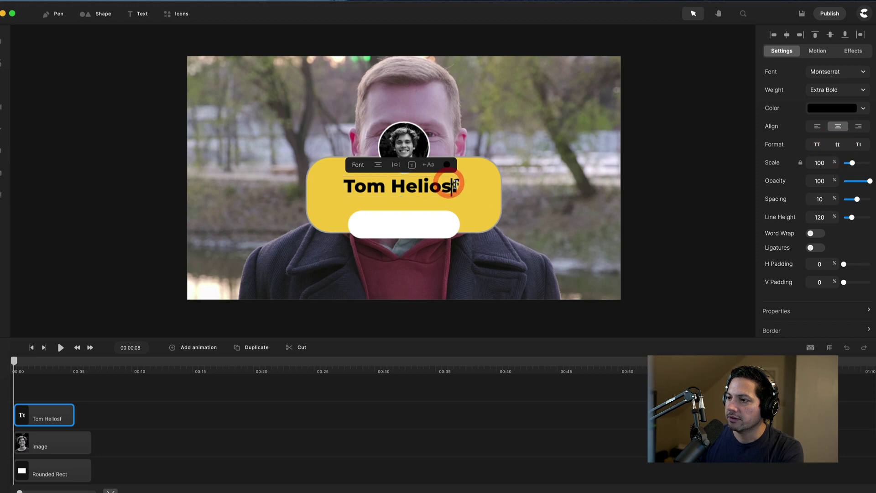
pyautogui.press('BackSpace')
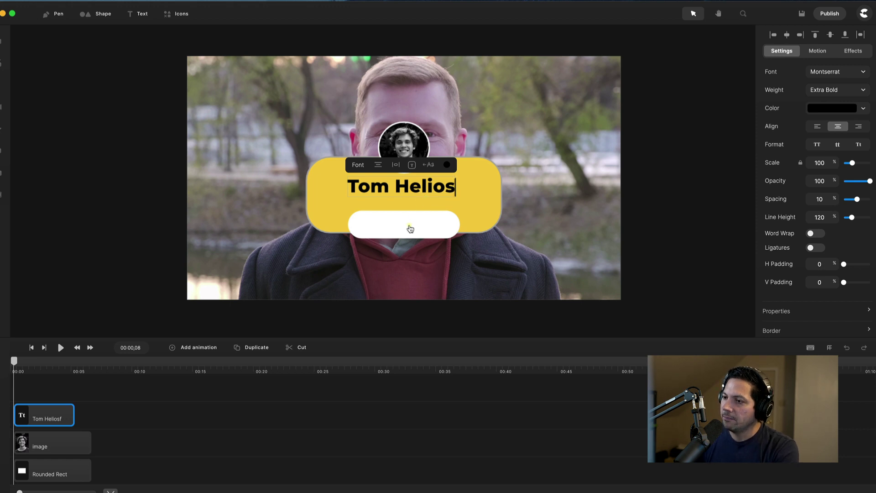
pyautogui.scroll(-1, 416, 191)
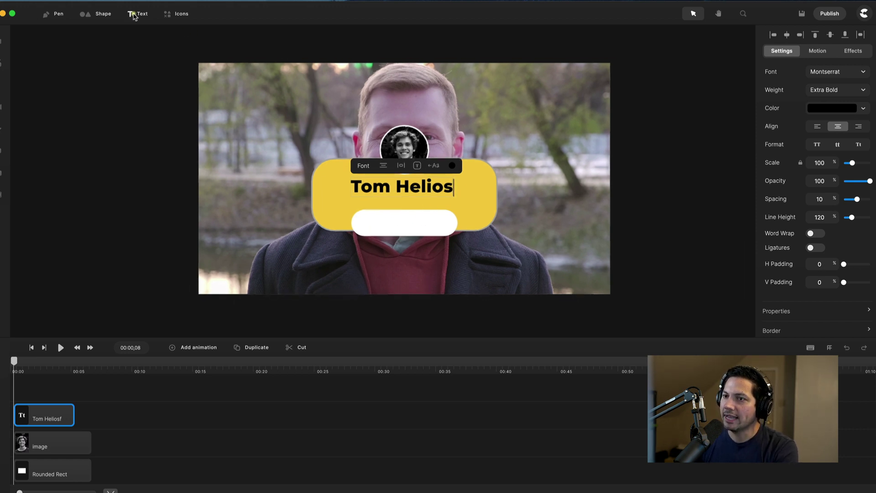
# - Add a text layer reading 'SEO Expert' inside the white pill
pyautogui.click(136, 14)
pyautogui.moveTo(430, 180); pyautogui.dragTo(422, 224)
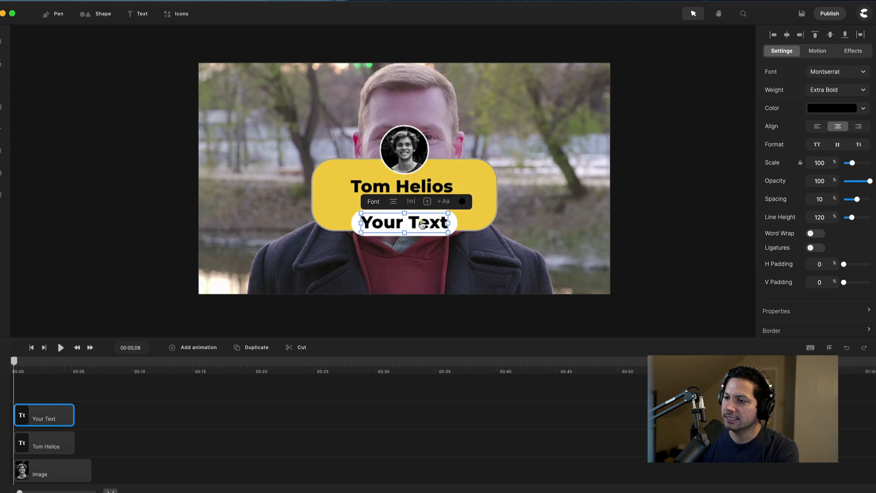
pyautogui.doubleClick(422, 222)
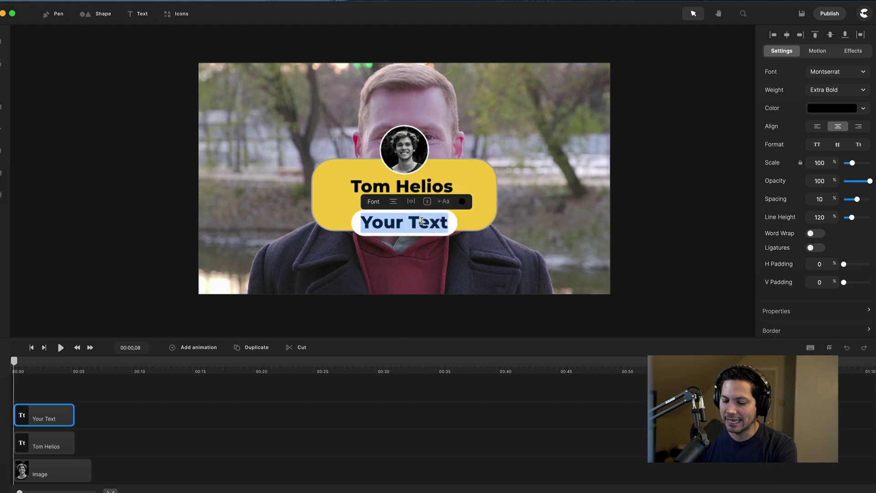
pyautogui.write('SEO E')
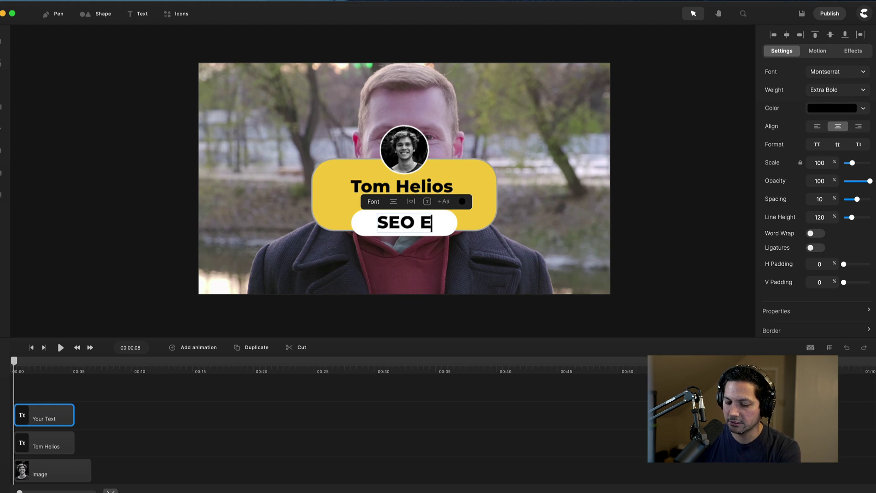
pyautogui.write('xpert')
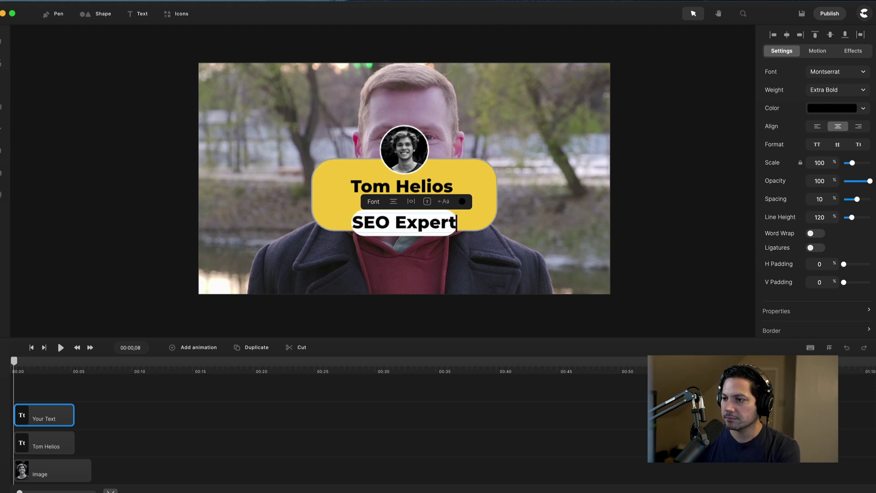
# - Make 'SEO Expert' Medium weight, shrink it slightly and centre it in the pill
pyautogui.tripleClick(404, 222)
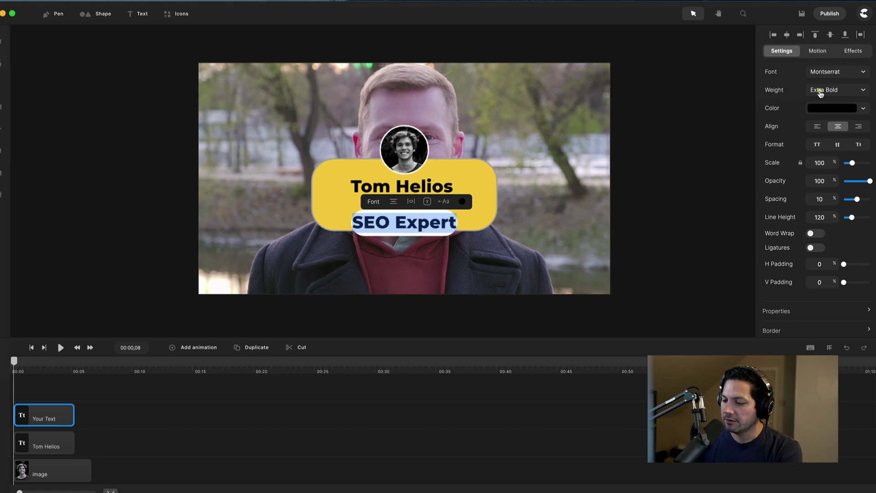
pyautogui.click(846, 91)
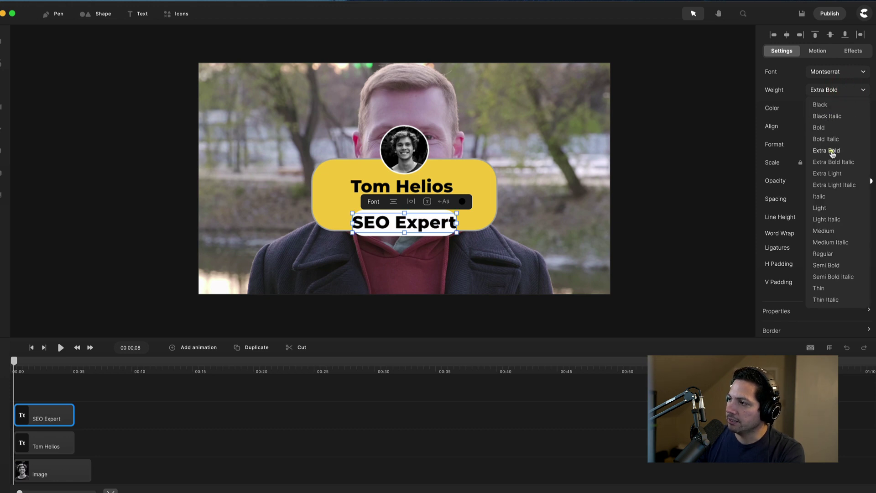
pyautogui.click(824, 230)
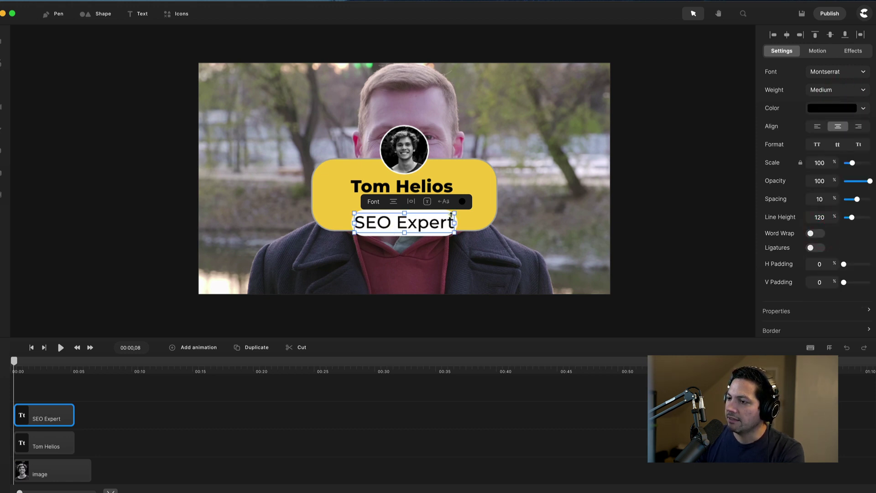
pyautogui.moveTo(454, 212); pyautogui.dragTo(426, 223)
pyautogui.click(427, 242)
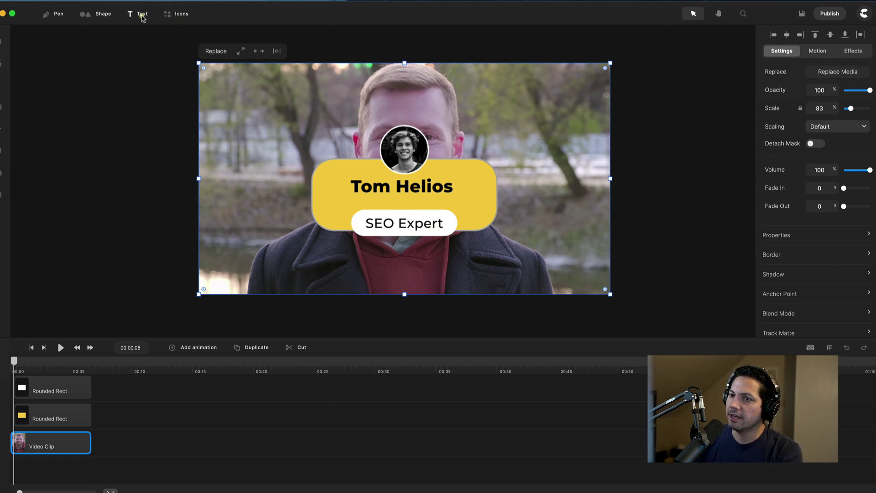
# - Add a text line with the speaker's social handle beneath the name on the yellow card
pyautogui.click(139, 14)
pyautogui.moveTo(421, 182); pyautogui.dragTo(416, 199)
pyautogui.doubleClick(416, 199)
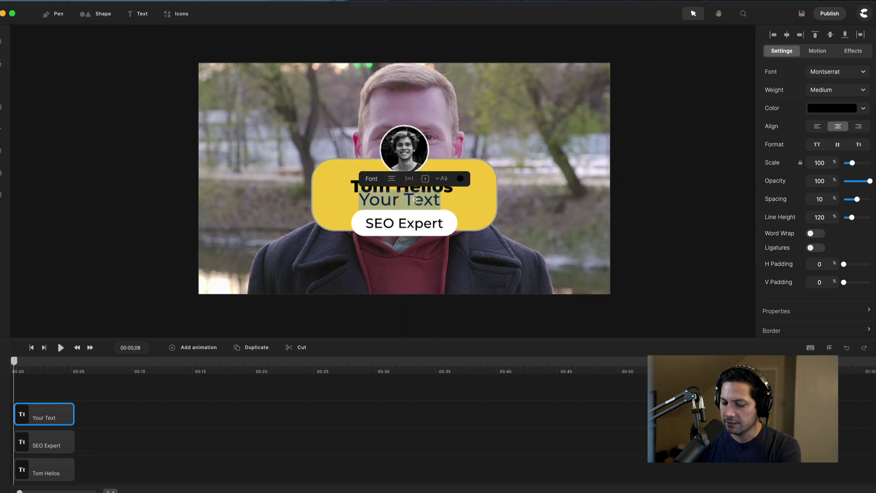
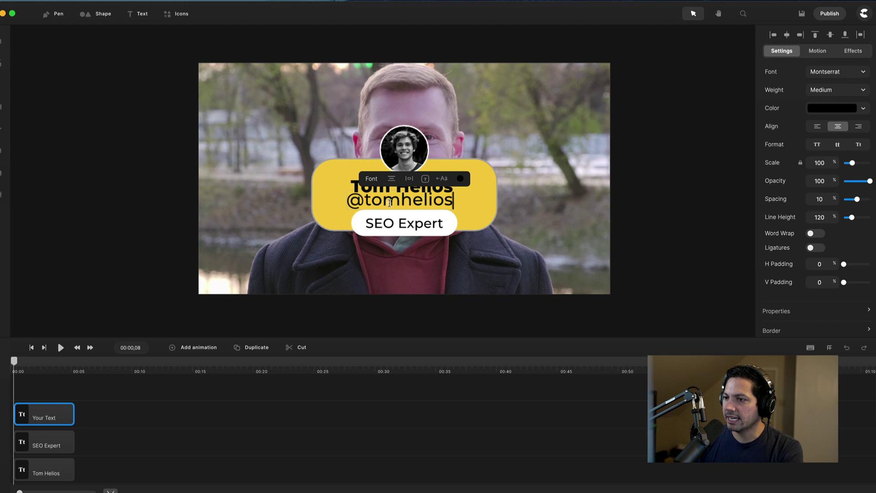
# - Set the handle to Medium Italic and scale it down to 76%
pyautogui.tripleClick(393, 201)
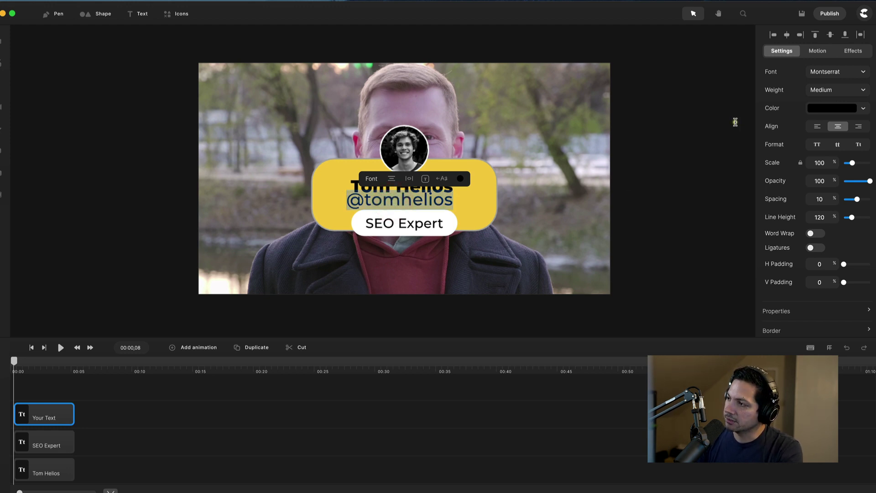
pyautogui.click(838, 90)
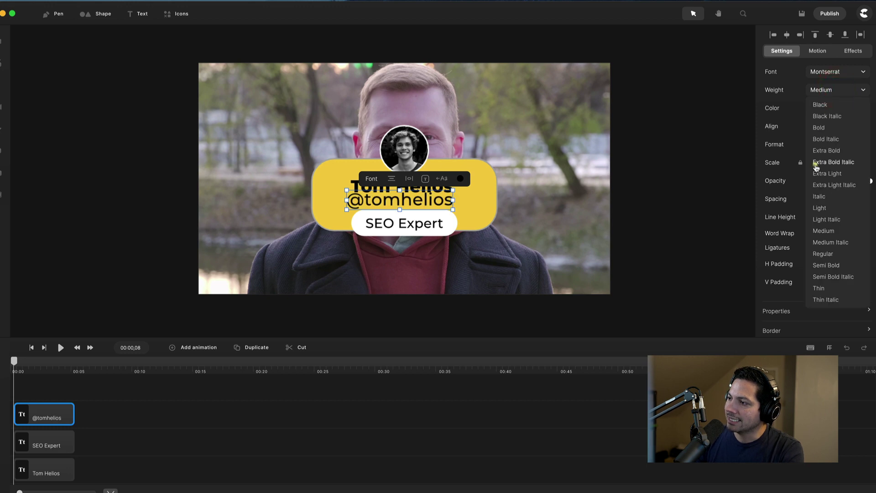
pyautogui.click(842, 243)
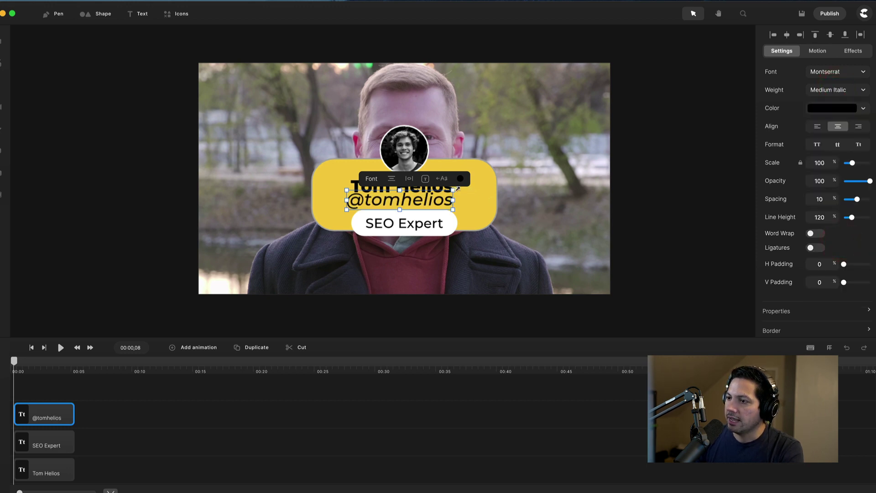
pyautogui.moveTo(454, 190); pyautogui.dragTo(424, 202)
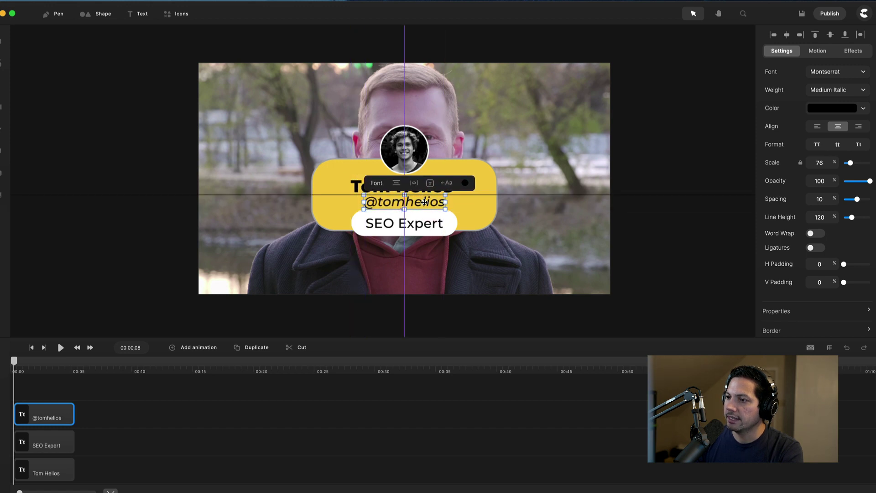
pyautogui.click(482, 209)
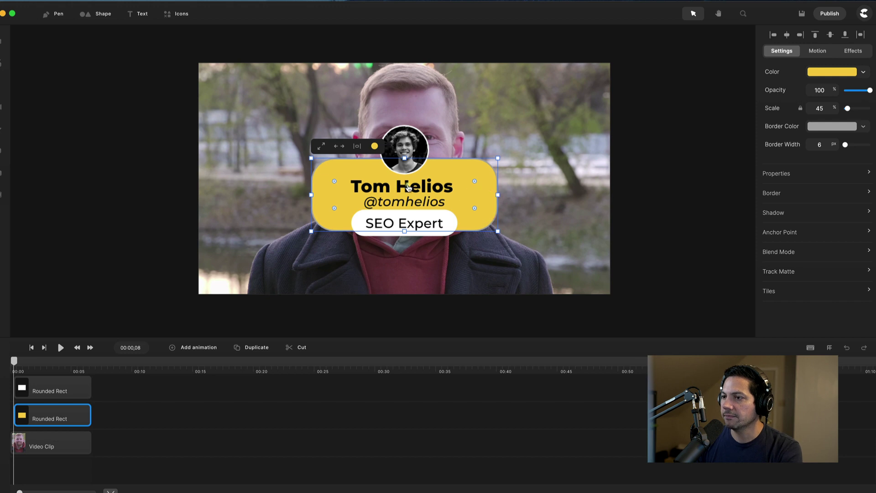
# - Nudge the name up and recentre it, then raise the handle a few pixels
pyautogui.click(408, 186)
pyautogui.moveTo(422, 189); pyautogui.dragTo(413, 187)
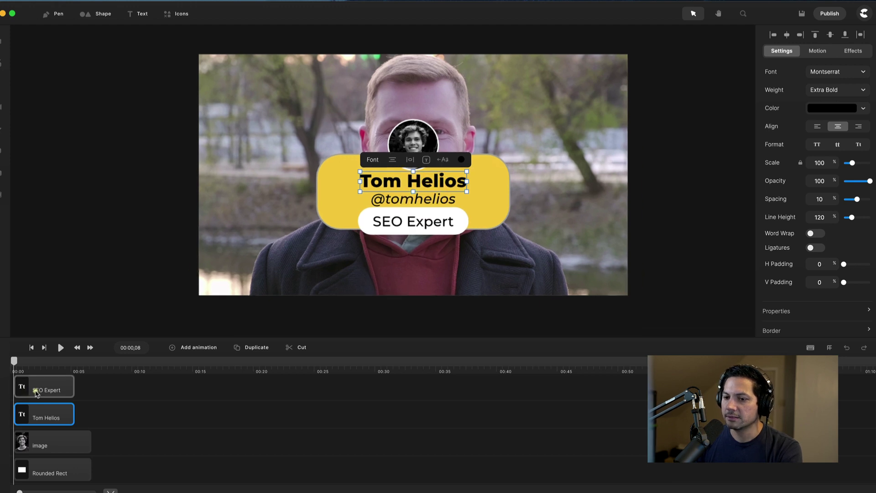
pyautogui.click(39, 390)
pyautogui.click(40, 400)
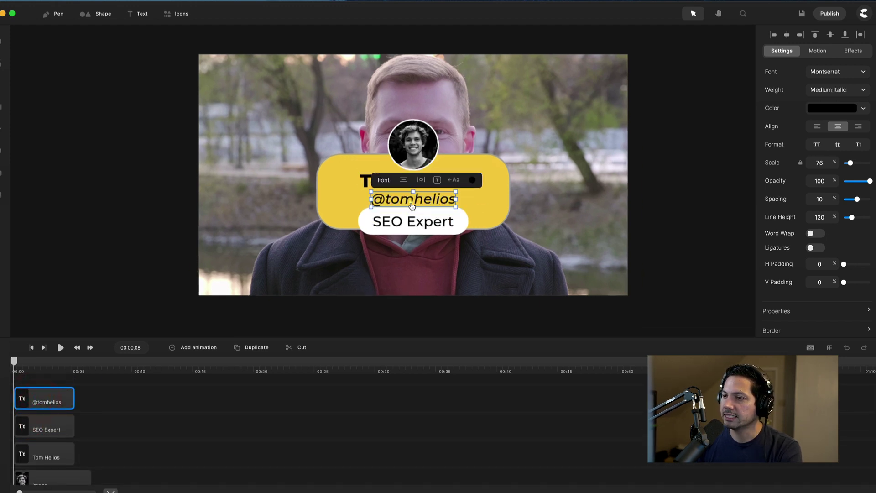
pyautogui.moveTo(415, 202); pyautogui.dragTo(414, 199)
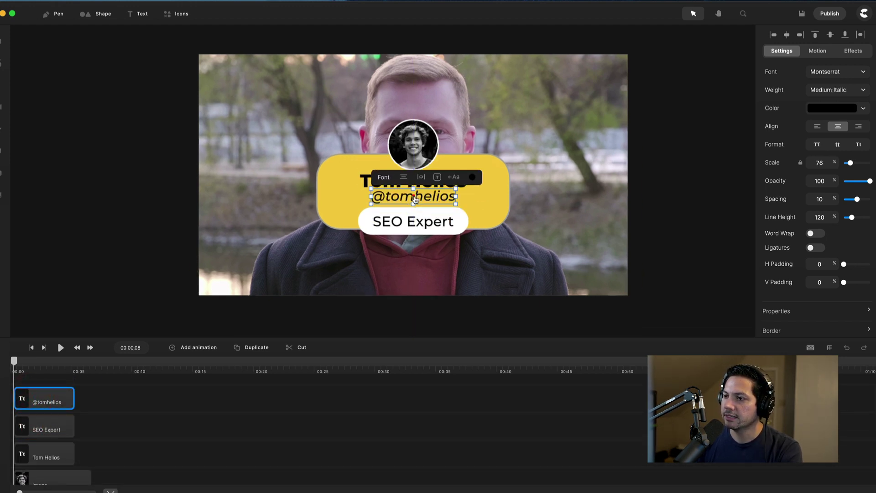
pyautogui.click(486, 206)
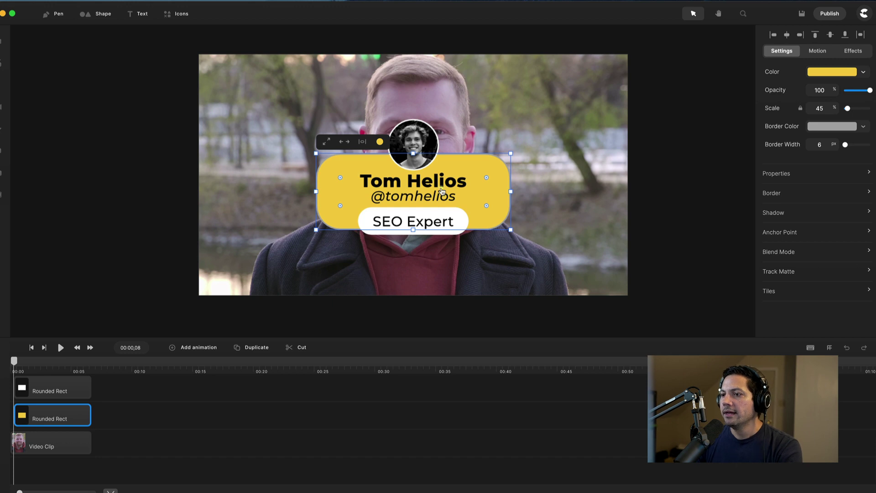
# - Move the name slightly higher and recentre the handle horizontally on the yellow card
pyautogui.click(429, 183)
pyautogui.moveTo(420, 181); pyautogui.dragTo(417, 178)
pyautogui.click(414, 139)
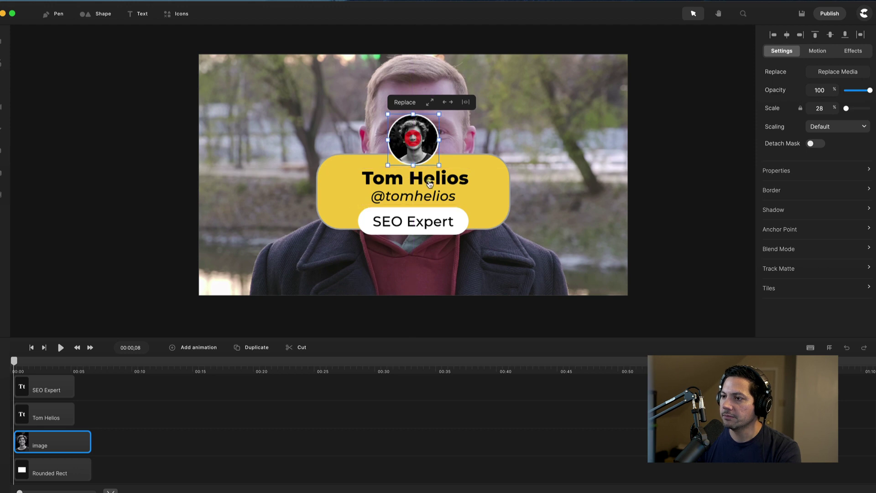
pyautogui.click(427, 178)
pyautogui.moveTo(426, 178); pyautogui.dragTo(417, 174)
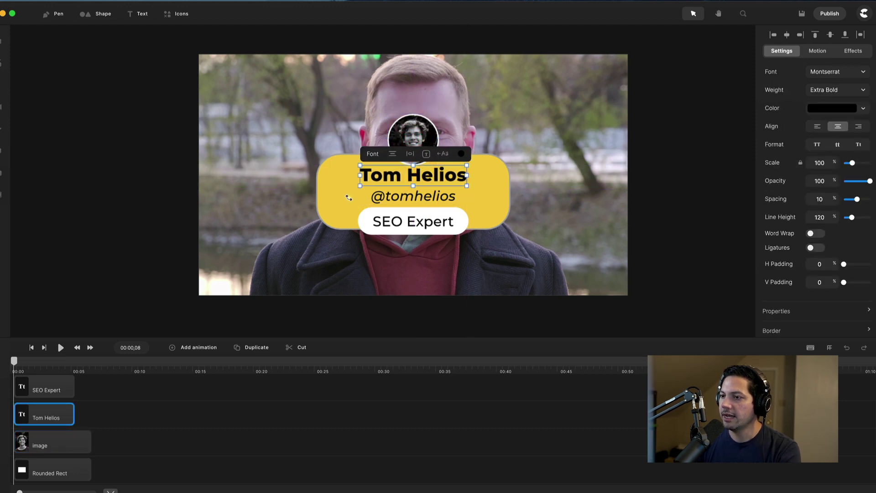
pyautogui.click(522, 183)
pyautogui.click(421, 195)
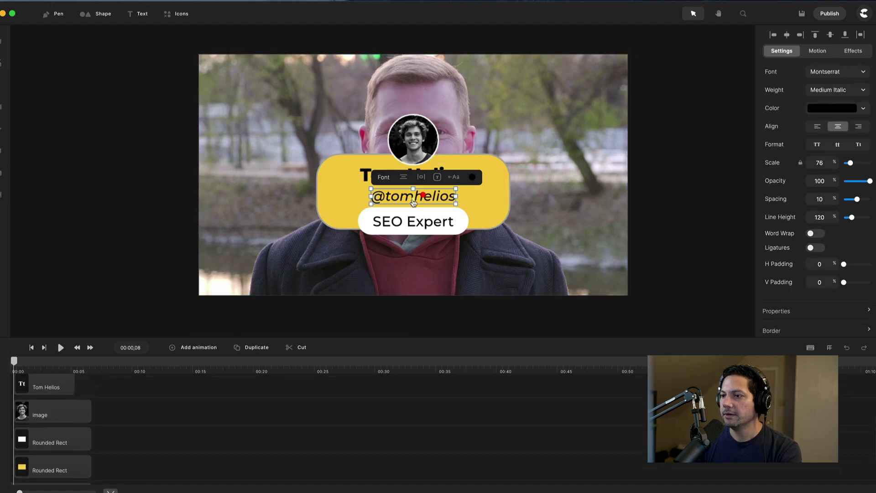
pyautogui.moveTo(421, 195); pyautogui.dragTo(422, 195)
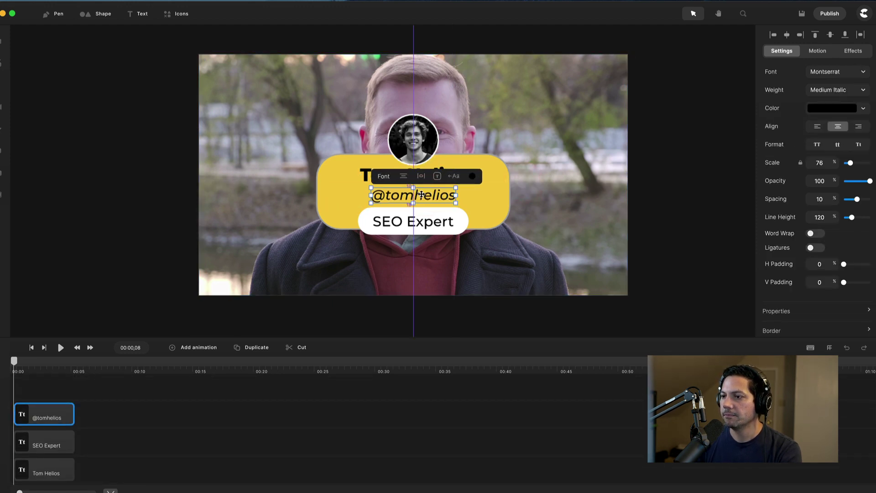
pyautogui.click(488, 197)
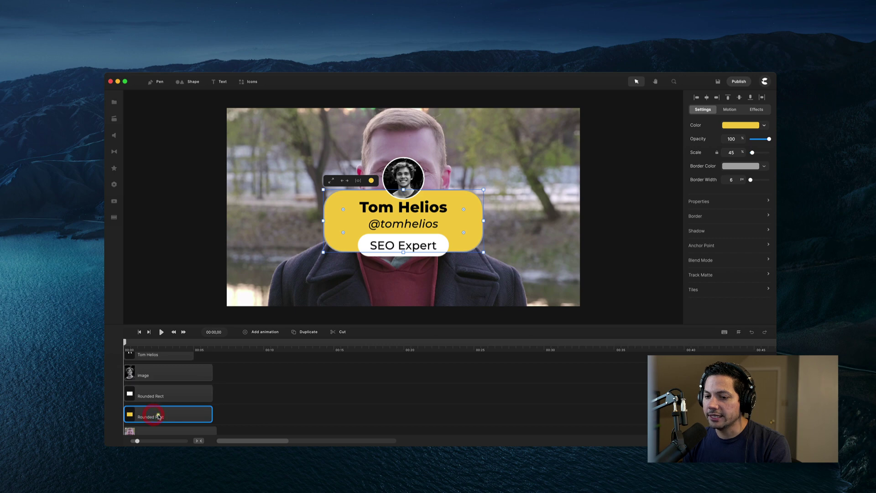
# - Apply the saved Scale X (Circ) entrance animation to the yellow card
pyautogui.click(730, 110)
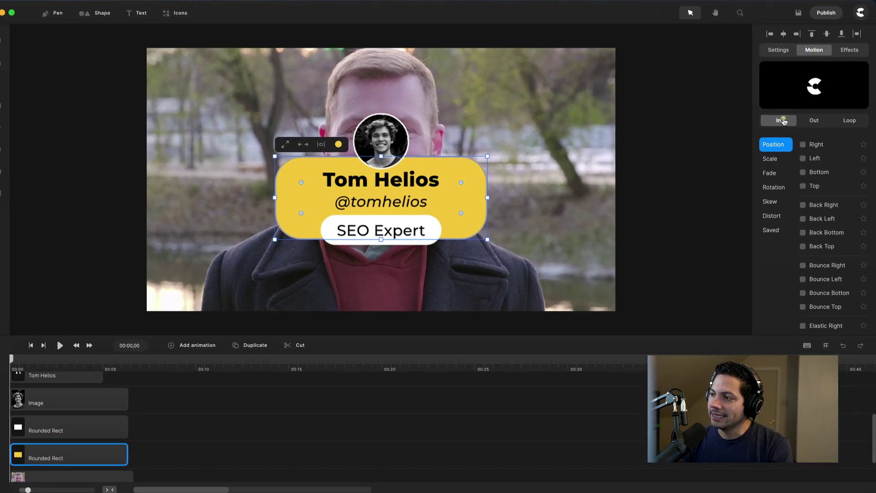
pyautogui.click(772, 232)
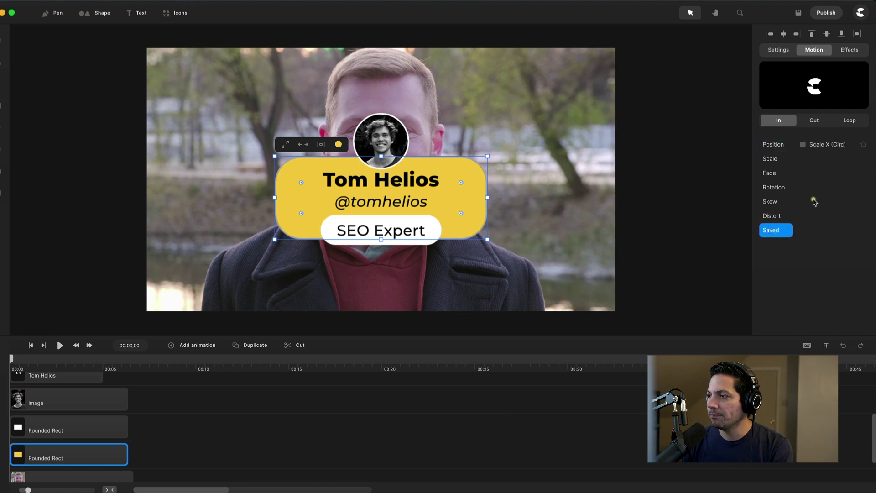
pyautogui.click(803, 145)
pyautogui.click(803, 145)
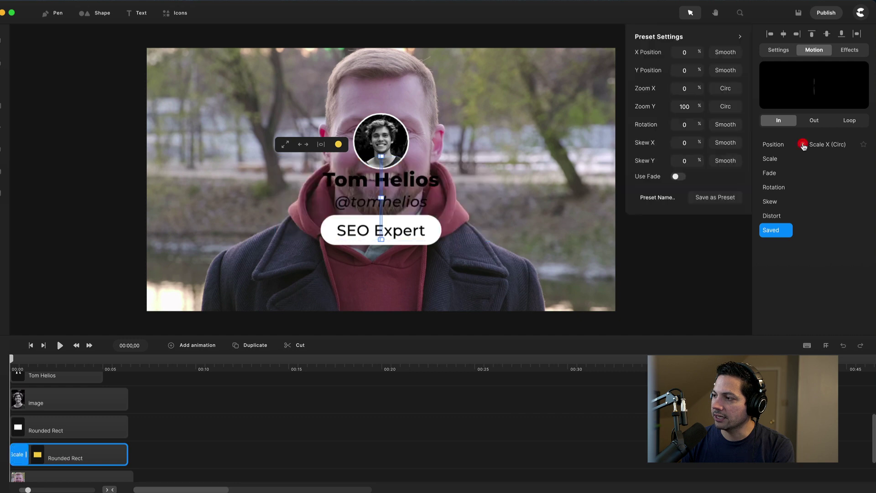
pyautogui.moveTo(151, 368); pyautogui.dragTo(288, 368)
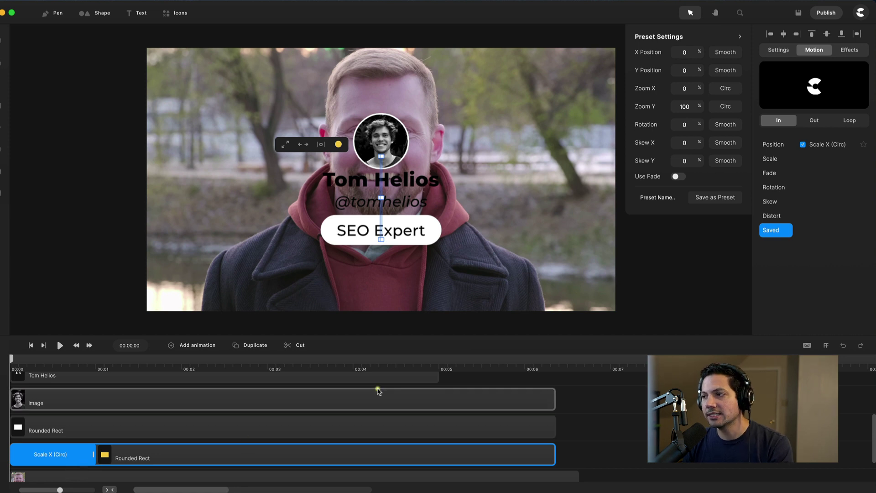
pyautogui.scroll(-1, 378, 388)
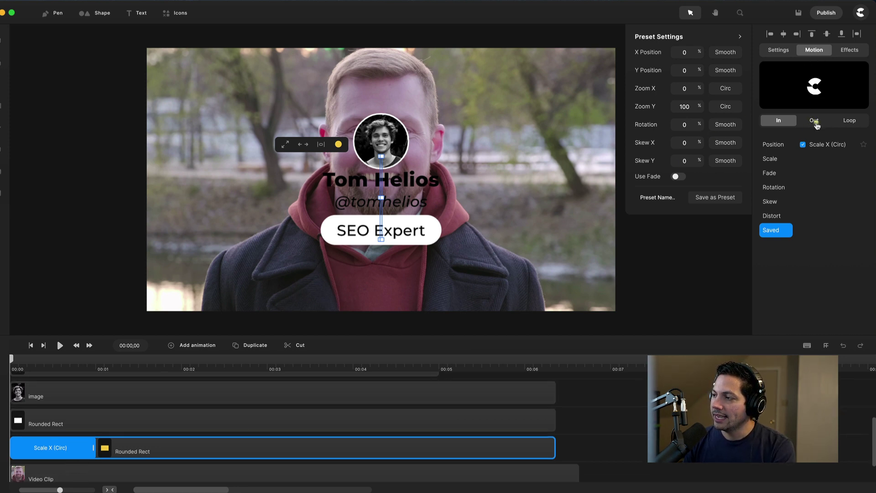
# - Apply Scale X (Circ) as the yellow card's exit animation and scrub to preview it
pyautogui.click(815, 121)
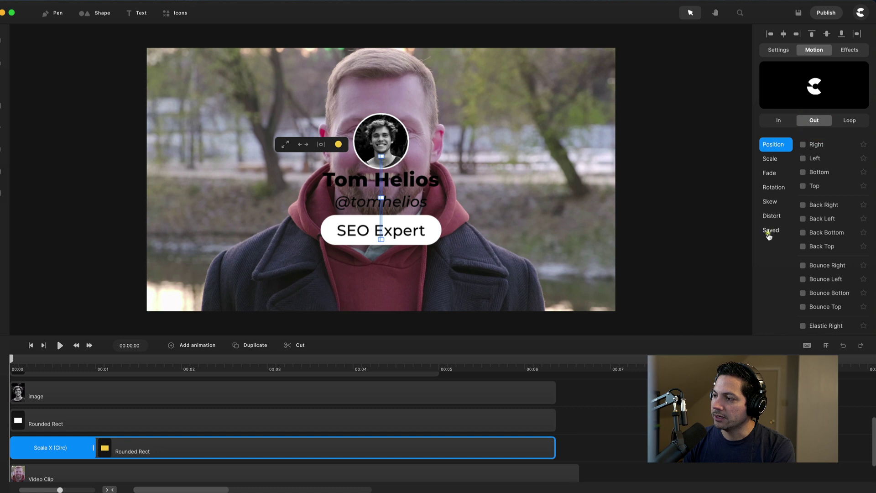
pyautogui.click(770, 231)
pyautogui.click(802, 145)
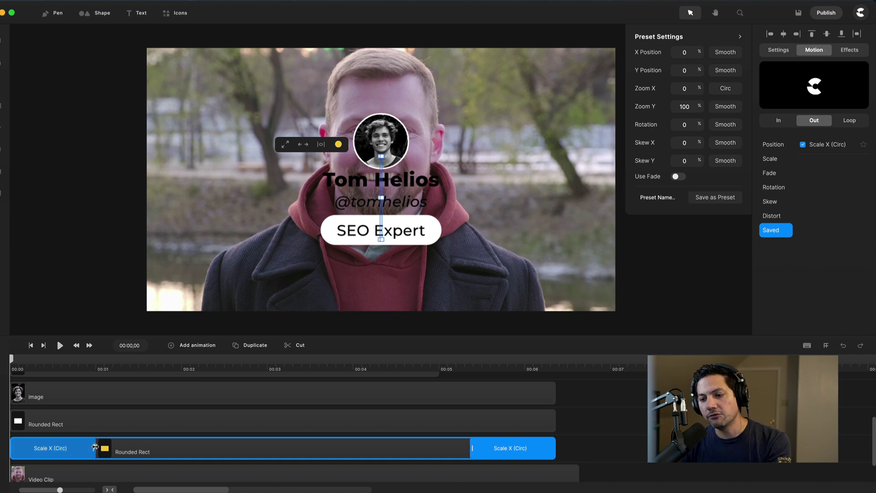
pyautogui.moveTo(58, 365); pyautogui.dragTo(478, 377)
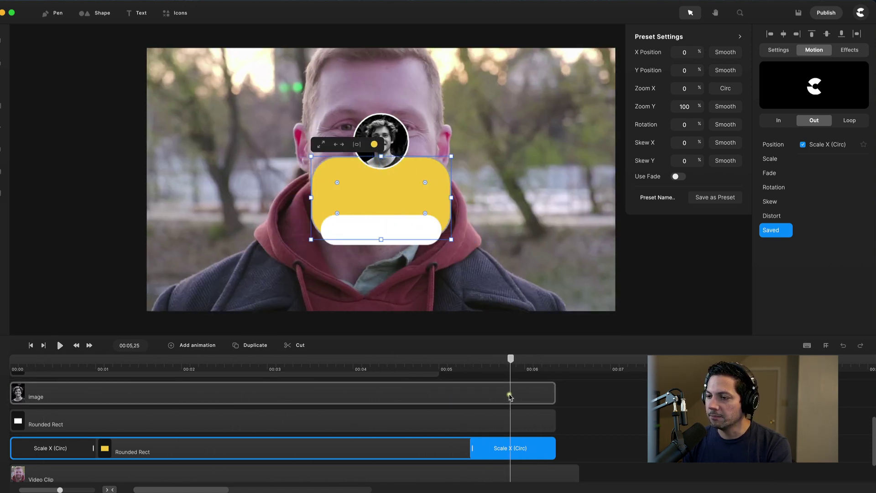
# - Preview the card's exit and browse the saved animation presets
pyautogui.click(53, 429)
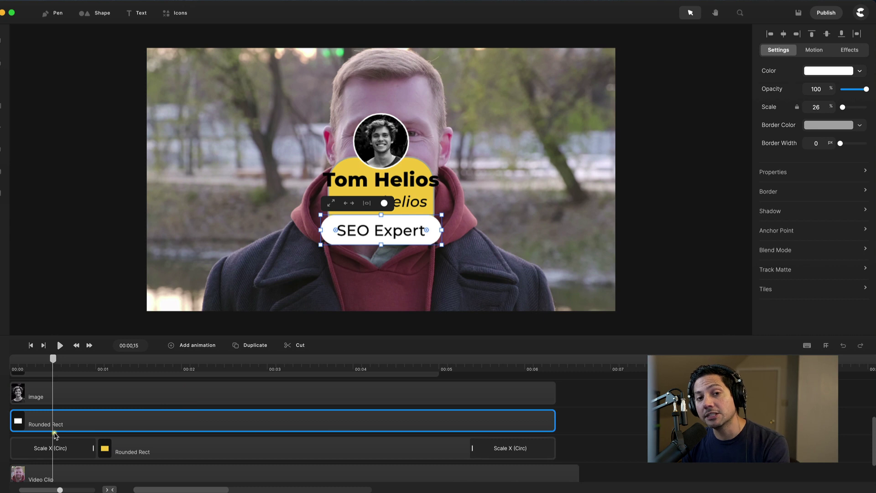
pyautogui.click(91, 422)
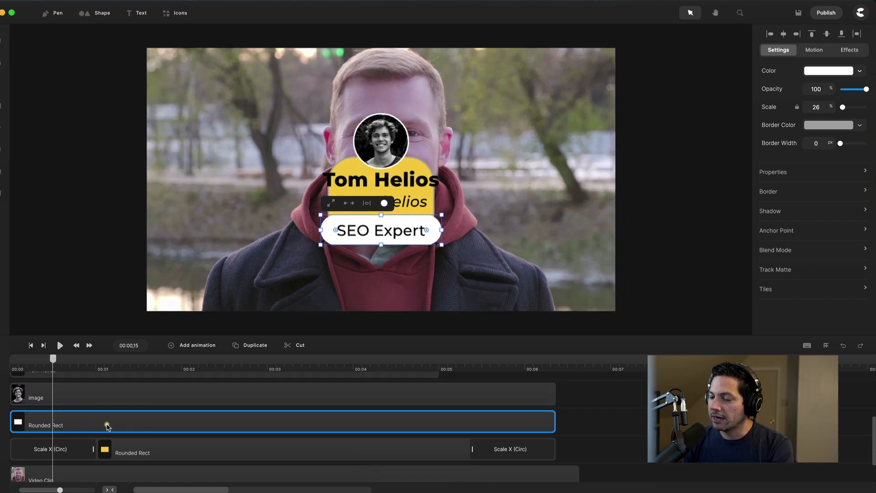
pyautogui.click(818, 48)
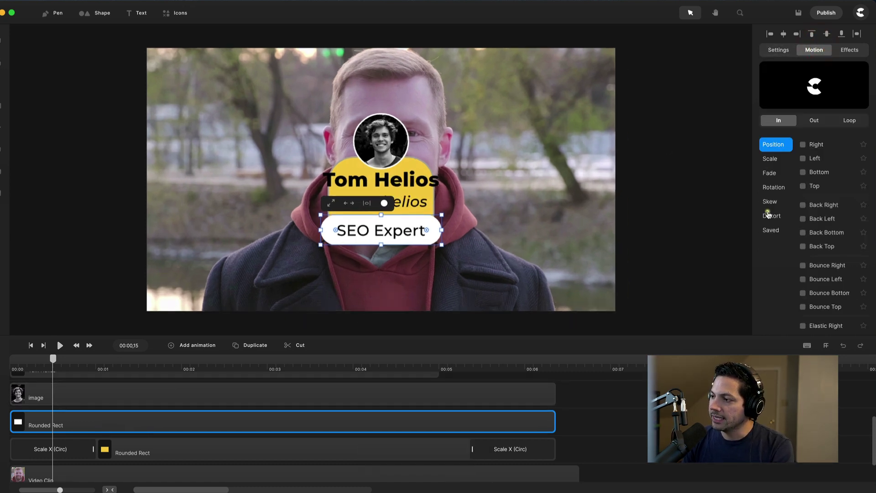
pyautogui.click(770, 231)
pyautogui.click(804, 146)
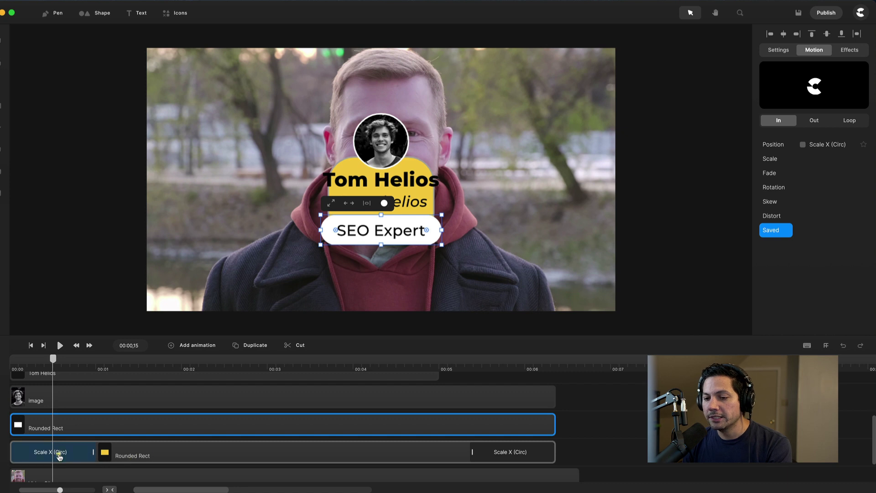
# - Copy the yellow card's Scale X (Circ) entrance animation onto the white SEO Expert box
pyautogui.click(39, 453)
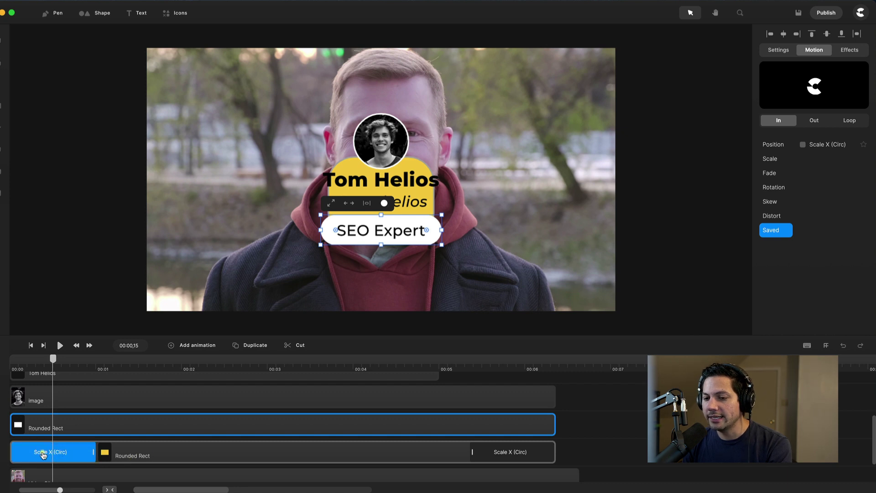
pyautogui.doubleClick(42, 453)
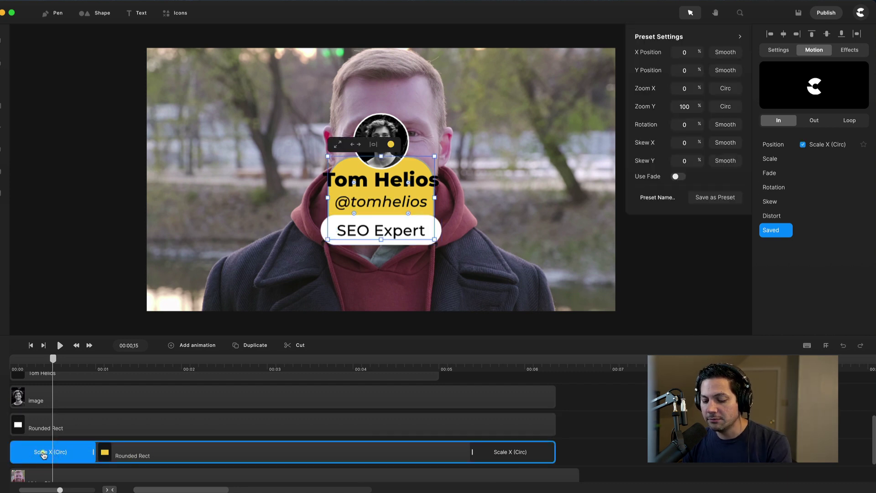
pyautogui.press('super+c')
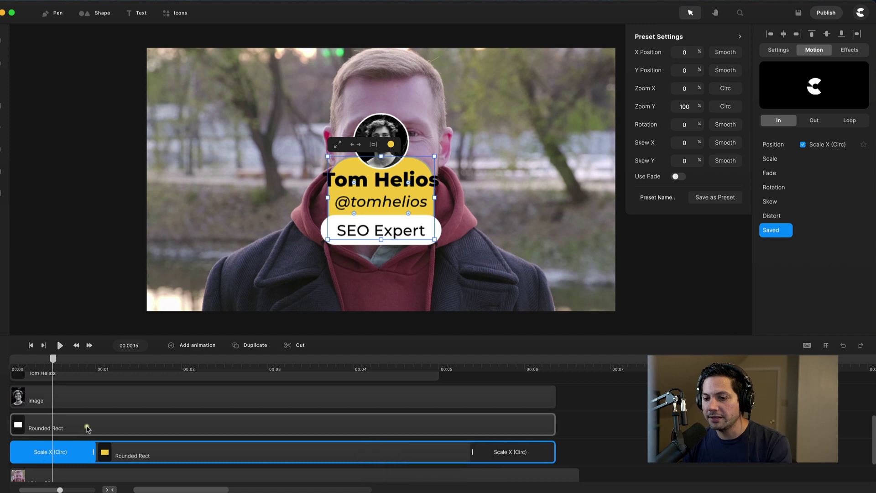
pyautogui.click(88, 429)
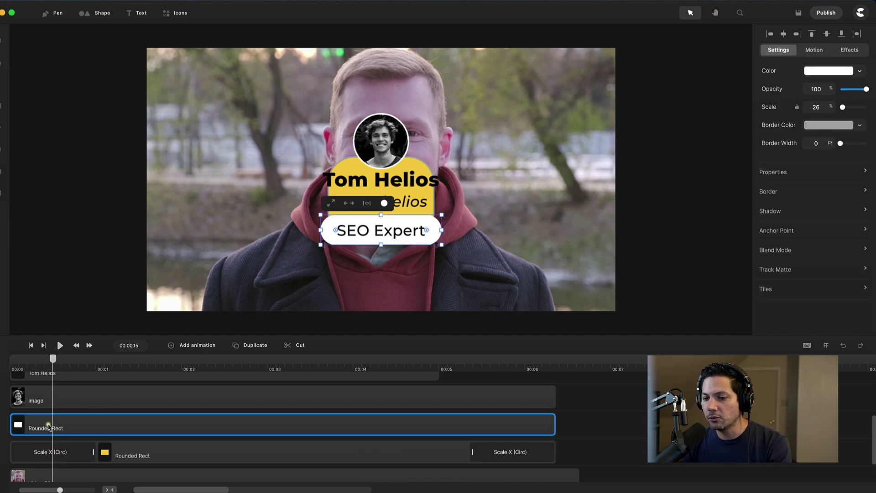
pyautogui.press('super')
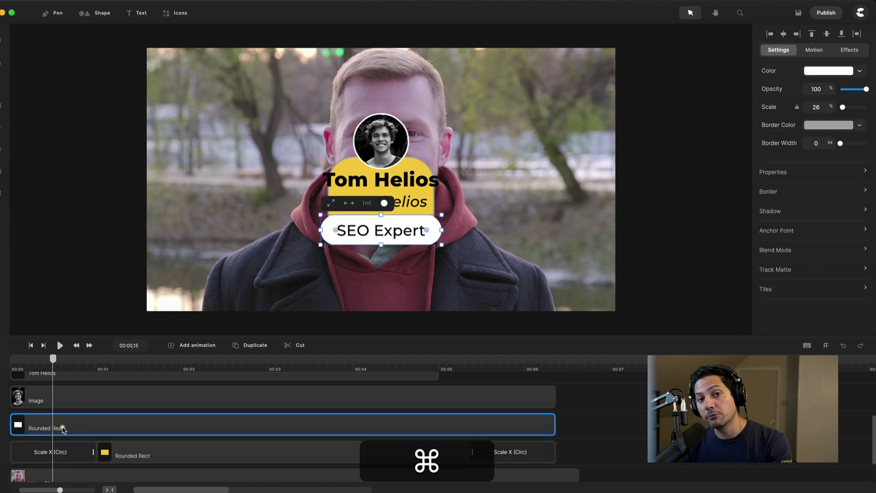
pyautogui.press('super+v')
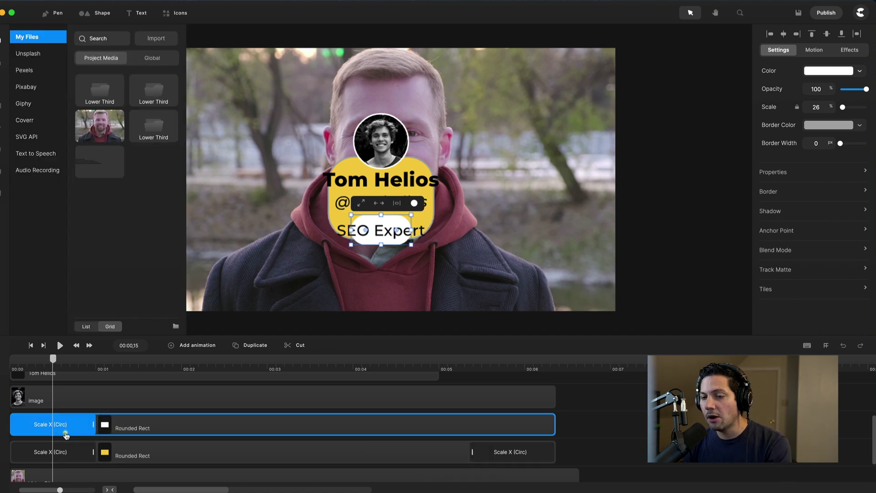
pyautogui.click(6, 46)
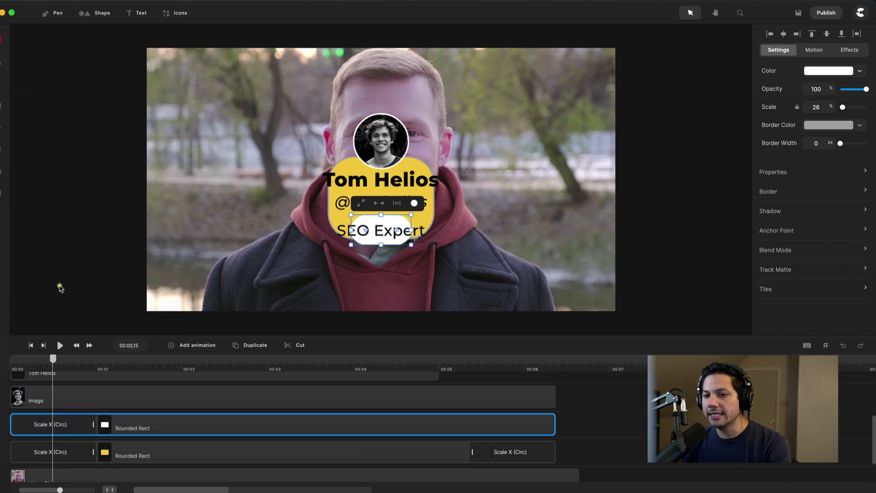
pyautogui.click(51, 427)
pyautogui.click(64, 429)
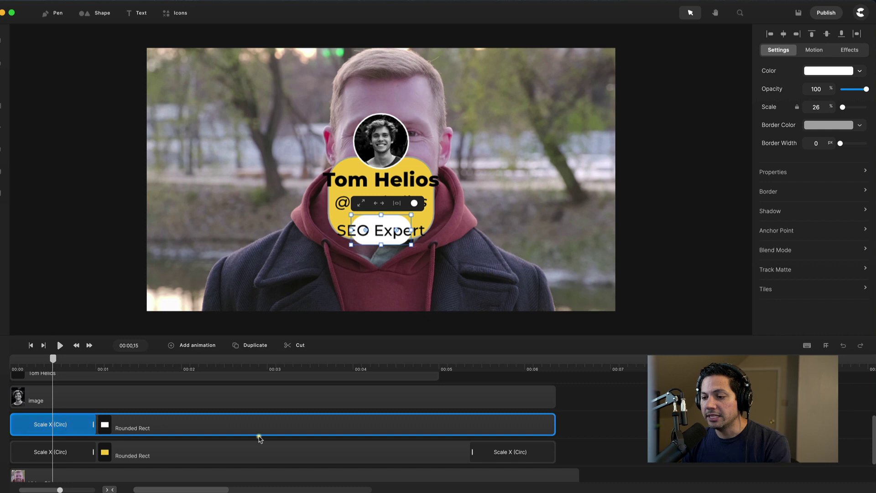
# - Copy the yellow card's Scale X (Circ) exit animation onto the white box and scrub to preview
pyautogui.click(511, 458)
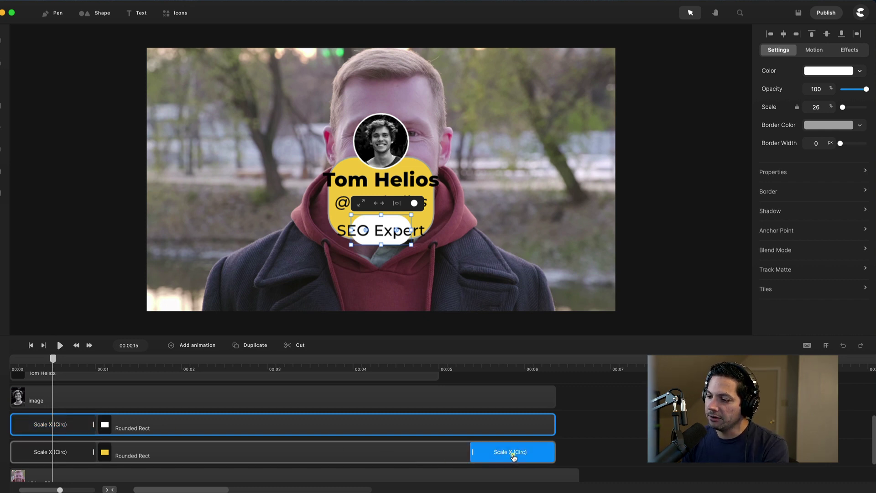
pyautogui.doubleClick(513, 457)
pyautogui.press('super+c')
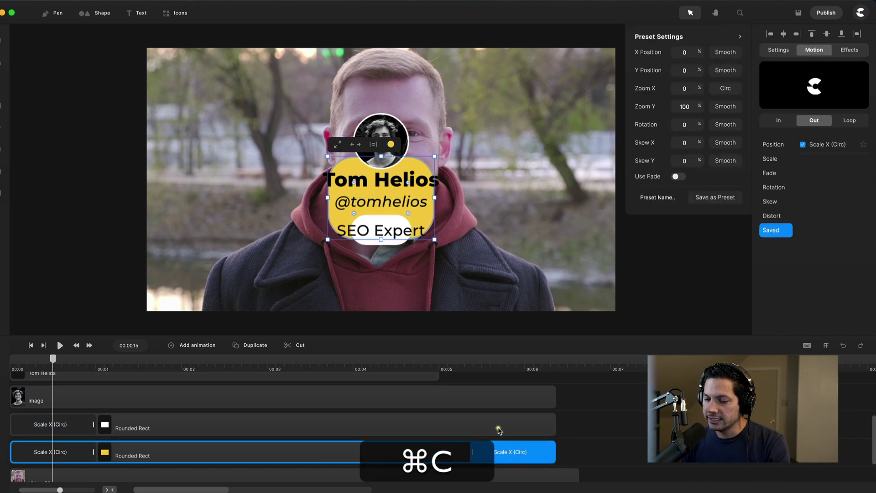
pyautogui.click(497, 425)
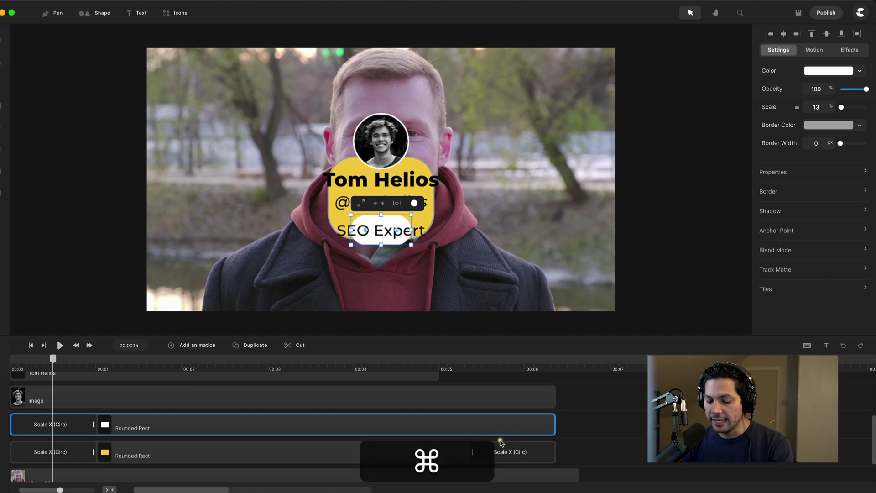
pyautogui.press('super+v')
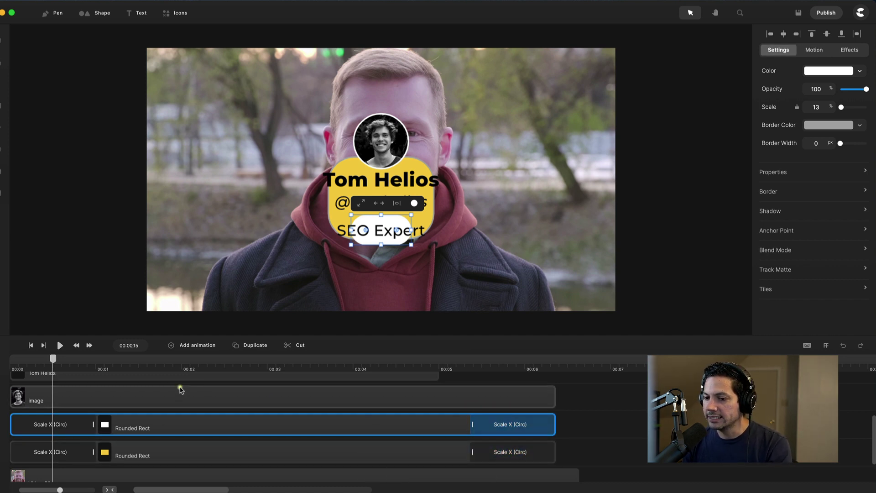
pyautogui.moveTo(53, 361); pyautogui.dragTo(343, 405)
# - Give the profile photo a Scale Up entrance animation
pyautogui.click(342, 401)
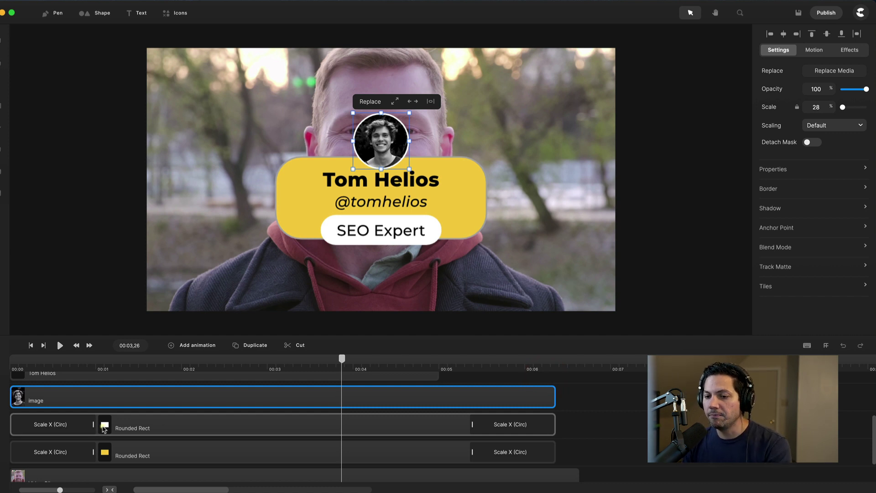
pyautogui.scroll(4, 106, 431)
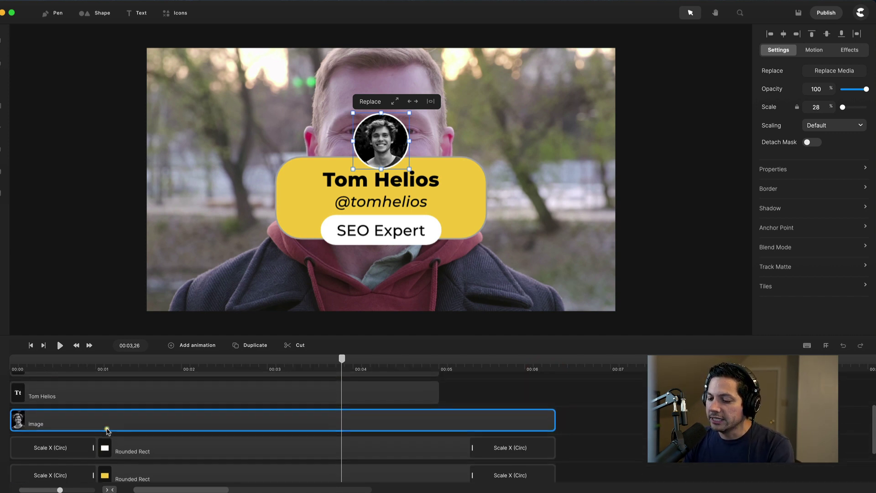
pyautogui.click(167, 422)
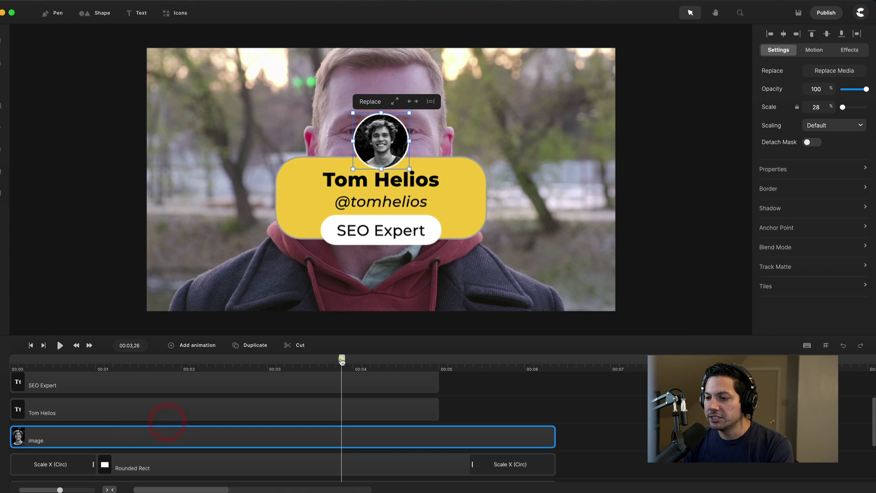
pyautogui.moveTo(342, 361); pyautogui.dragTo(11, 360)
pyautogui.click(10, 393)
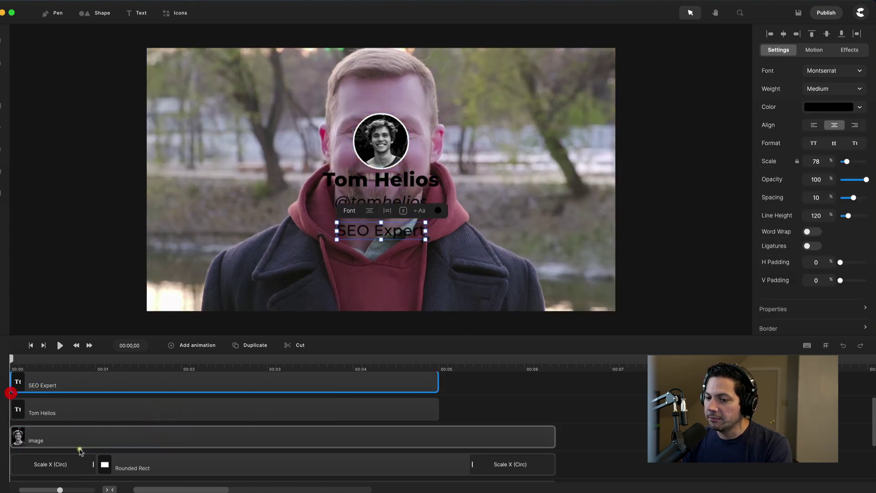
pyautogui.click(64, 441)
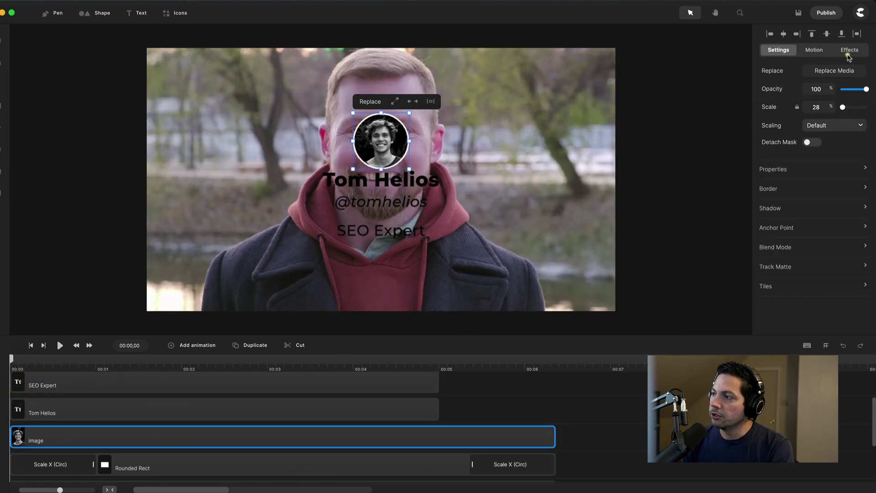
pyautogui.click(815, 49)
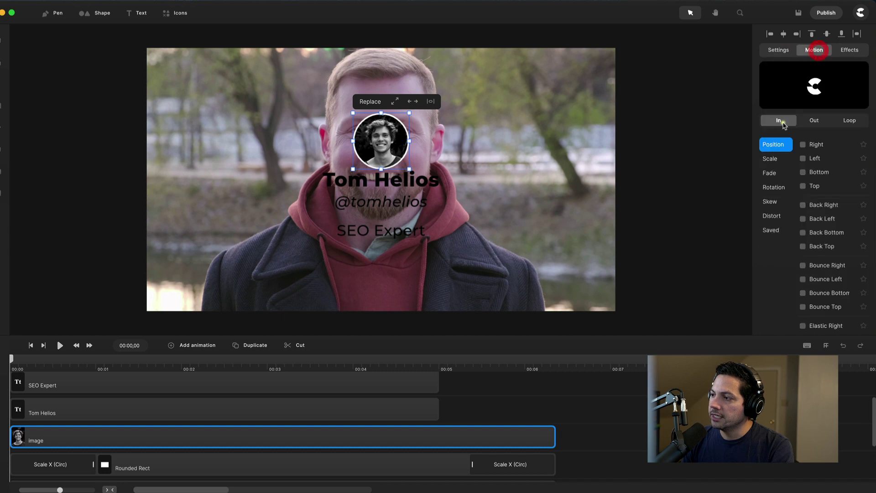
pyautogui.click(774, 161)
pyautogui.click(803, 145)
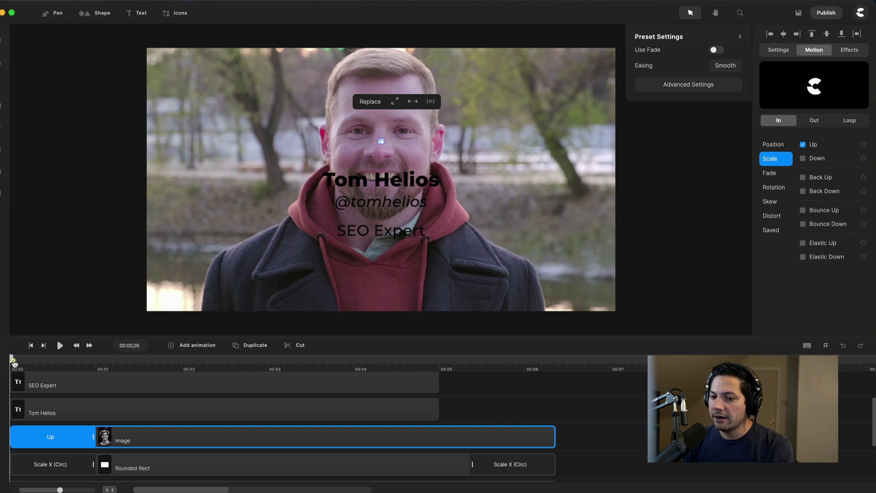
# - Shorten the photo's Scale Up entrance on its clip and play the intro to preview it
pyautogui.moveTo(14, 363); pyautogui.dragTo(70, 361)
pyautogui.moveTo(94, 437); pyautogui.dragTo(66, 440)
pyautogui.moveTo(68, 361); pyautogui.dragTo(2, 367)
pyautogui.press('space')
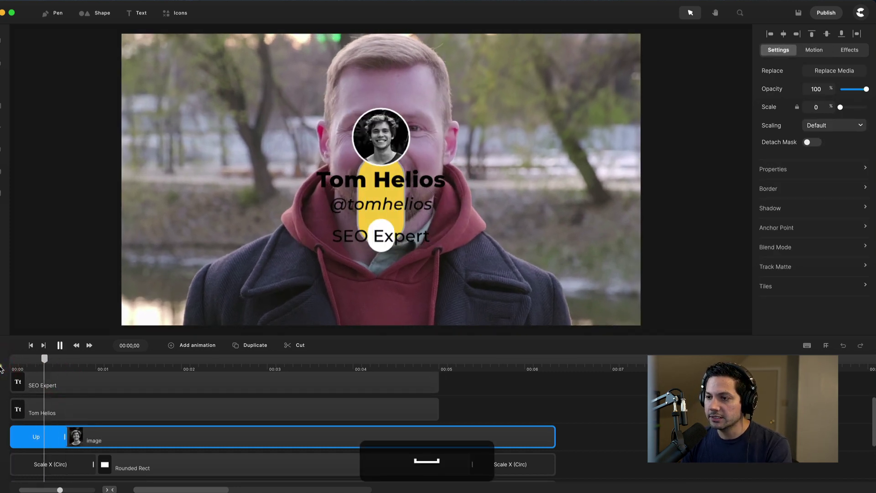
pyautogui.press('space')
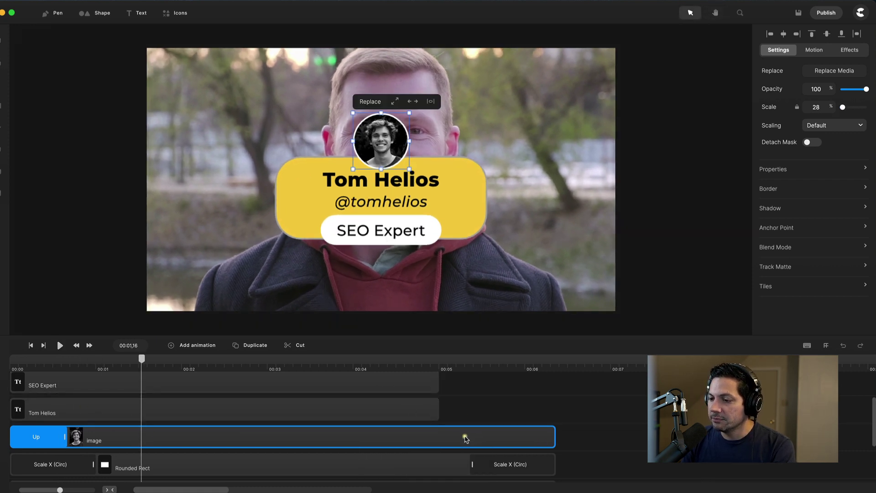
# - Add a Back Down scale exit to the circular profile photo and scrub to preview it
pyautogui.click(809, 51)
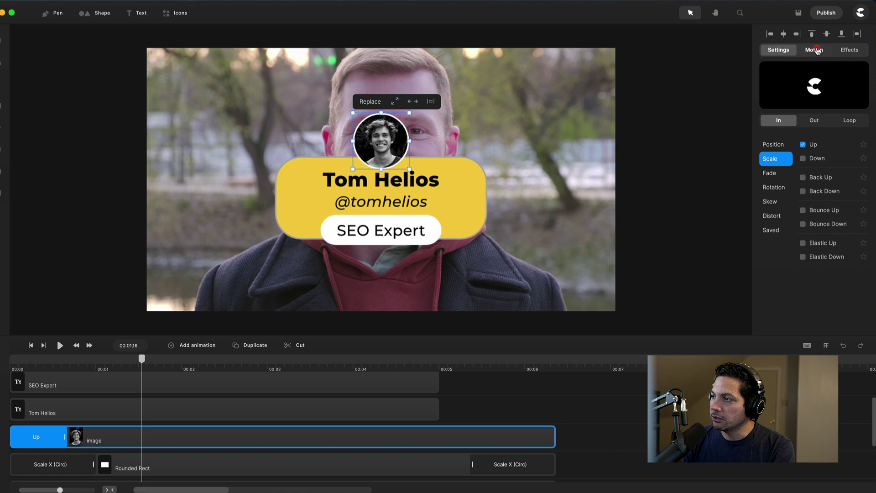
pyautogui.click(815, 121)
pyautogui.click(776, 159)
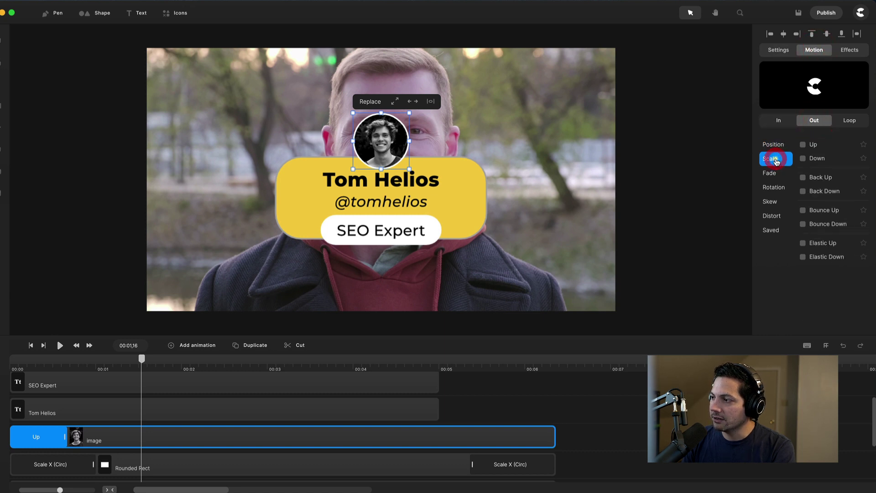
pyautogui.click(803, 191)
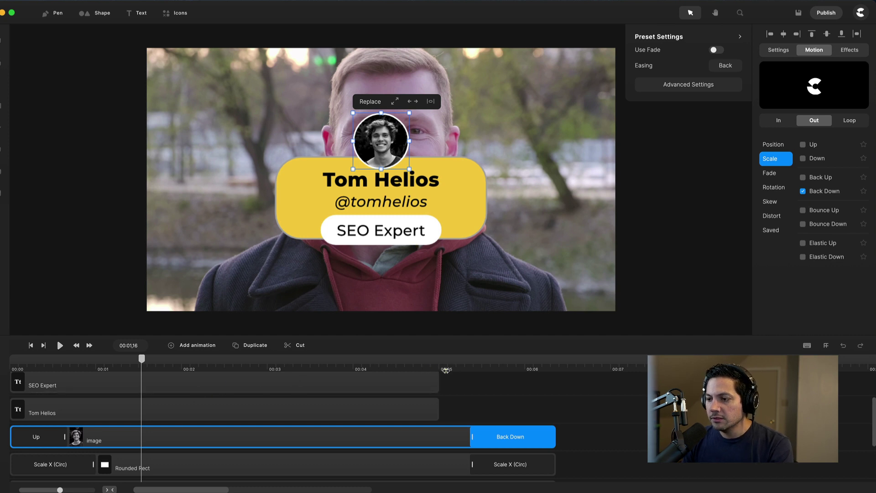
pyautogui.moveTo(466, 367); pyautogui.dragTo(16, 363)
pyautogui.click(225, 386)
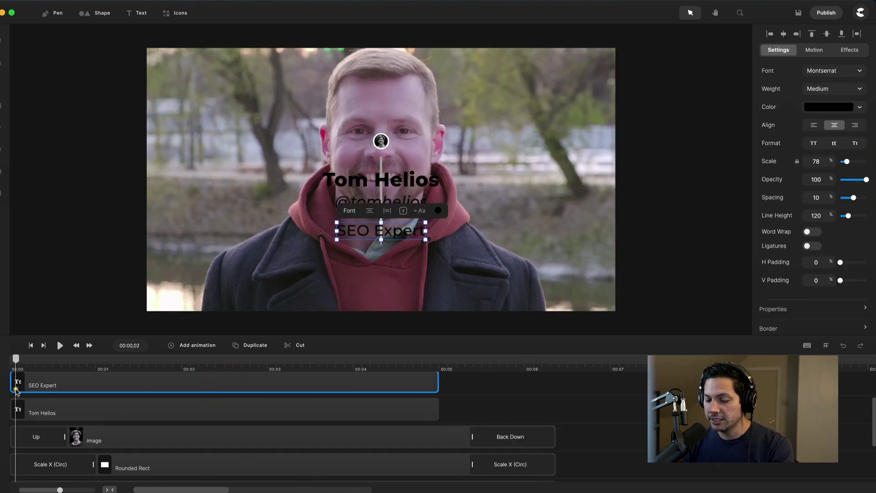
pyautogui.scroll(2, 98, 427)
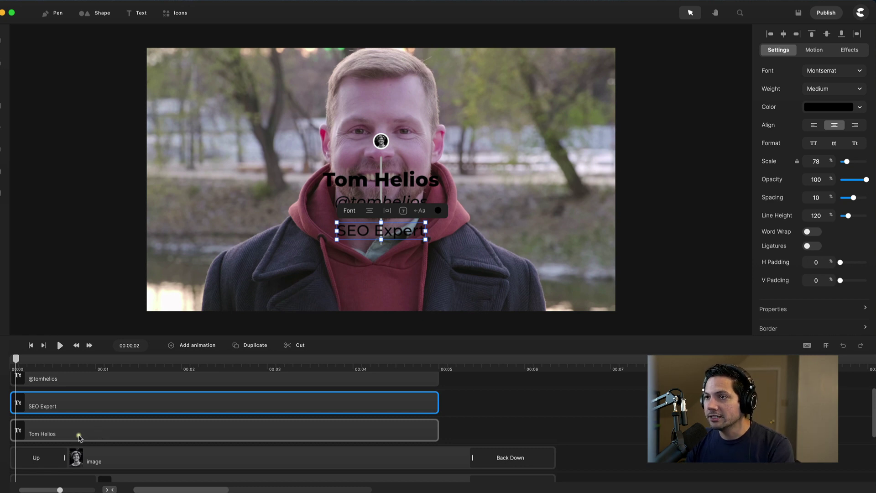
pyautogui.click(50, 438)
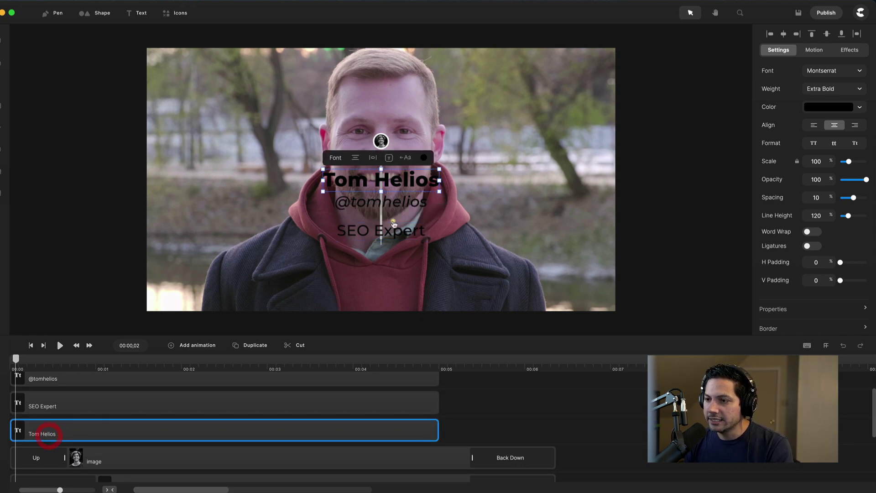
pyautogui.moveTo(101, 364); pyautogui.dragTo(78, 364)
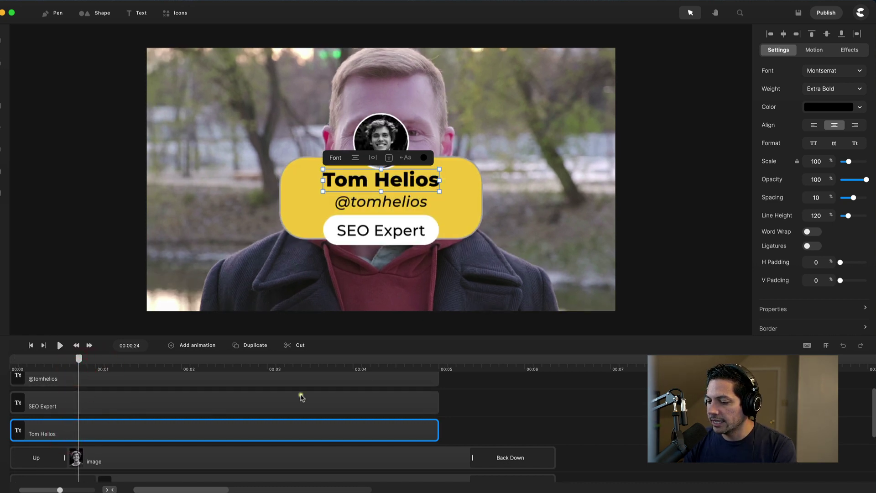
pyautogui.click(814, 50)
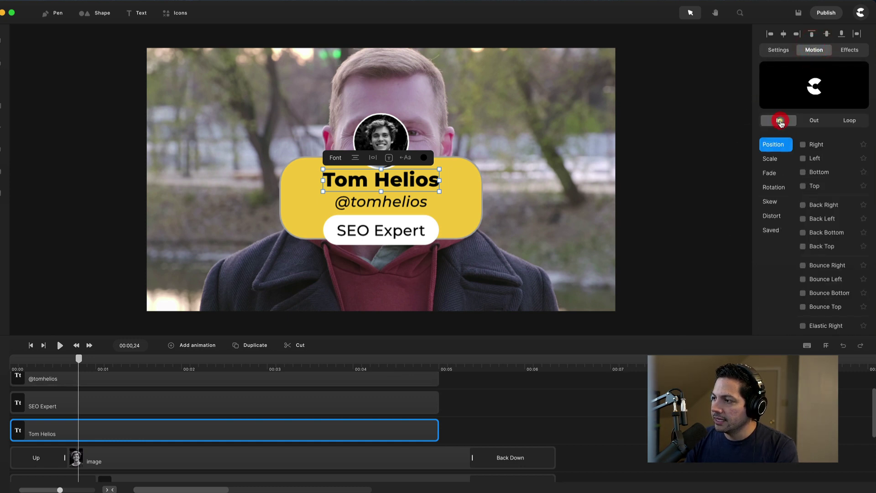
pyautogui.click(780, 121)
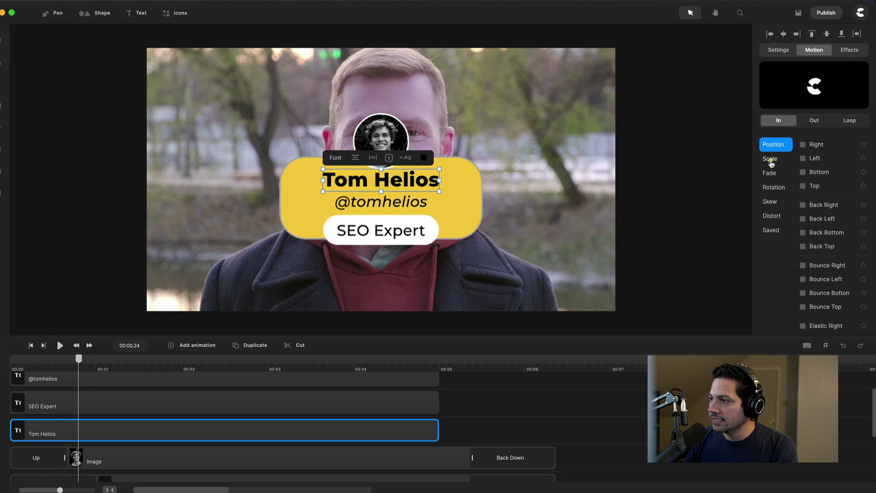
pyautogui.click(771, 159)
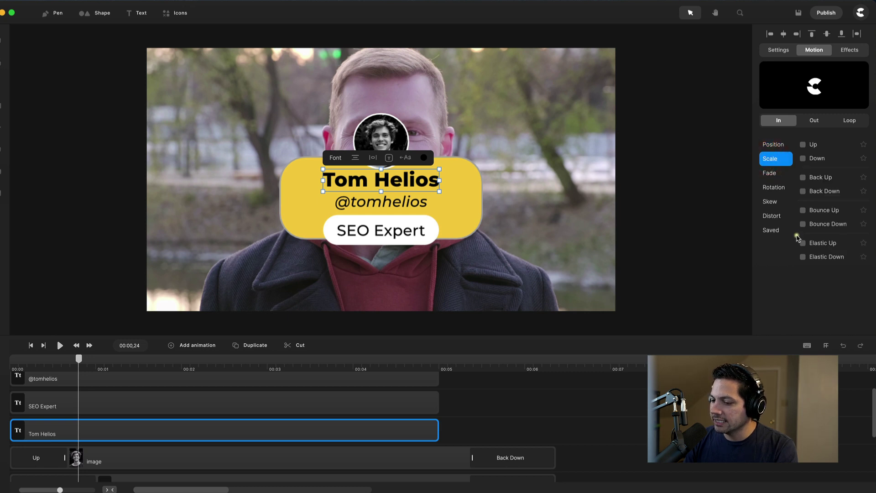
pyautogui.click(802, 243)
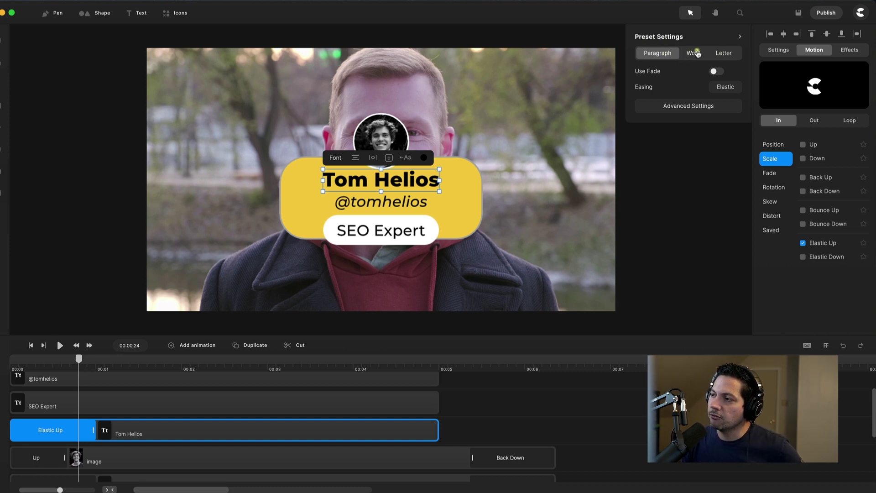
# - Make the Elastic Up entrance animate letter by letter with a 33% letter offset
pyautogui.click(726, 54)
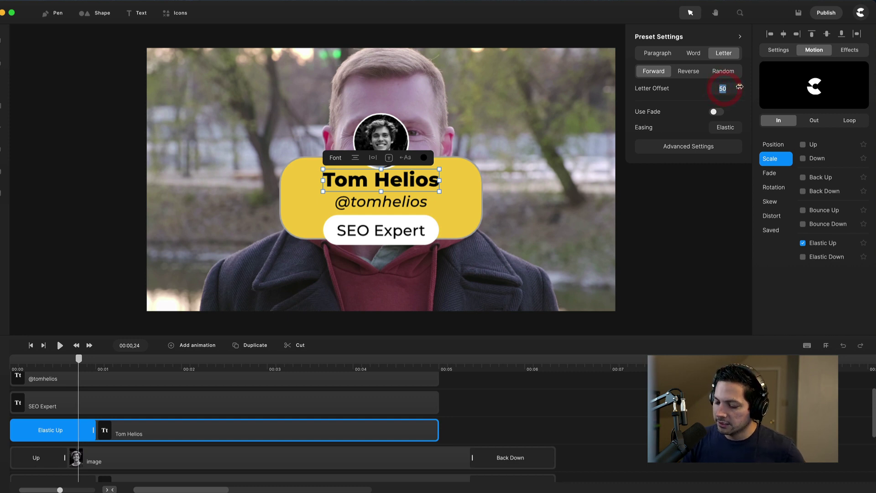
pyautogui.write('33')
pyautogui.press('Return')
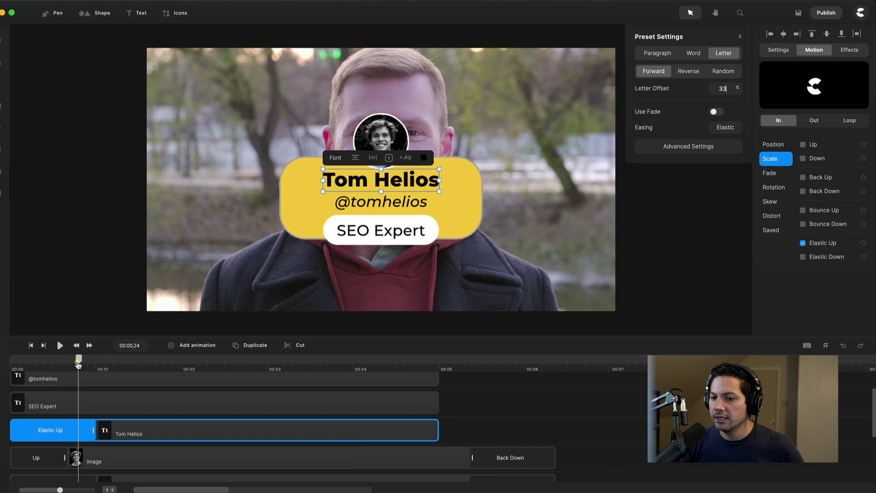
pyautogui.moveTo(78, 364); pyautogui.dragTo(94, 361)
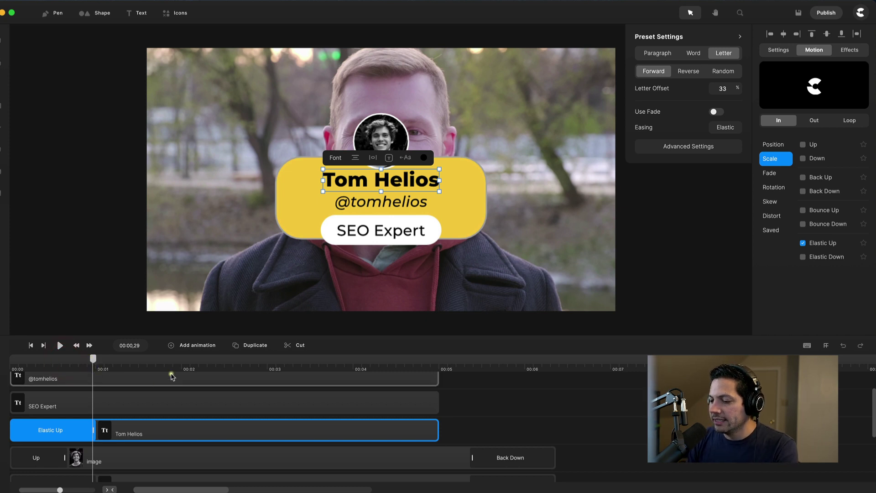
pyautogui.click(336, 429)
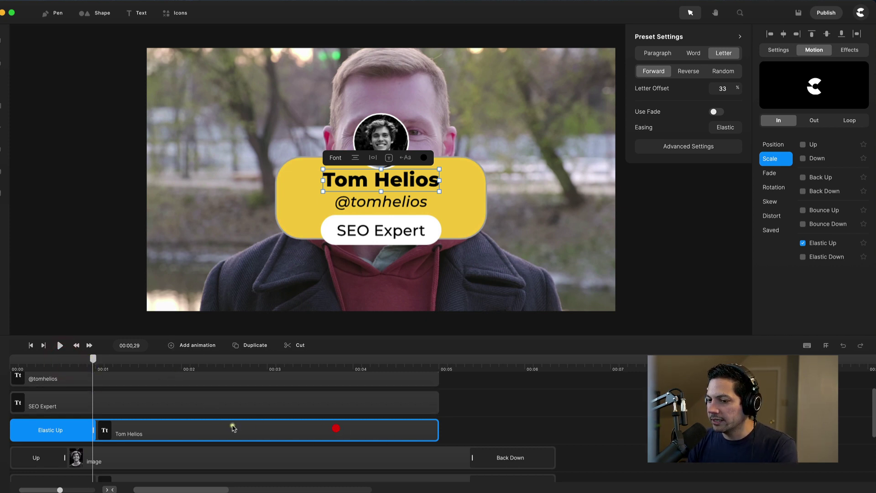
pyautogui.moveTo(95, 361); pyautogui.dragTo(271, 361)
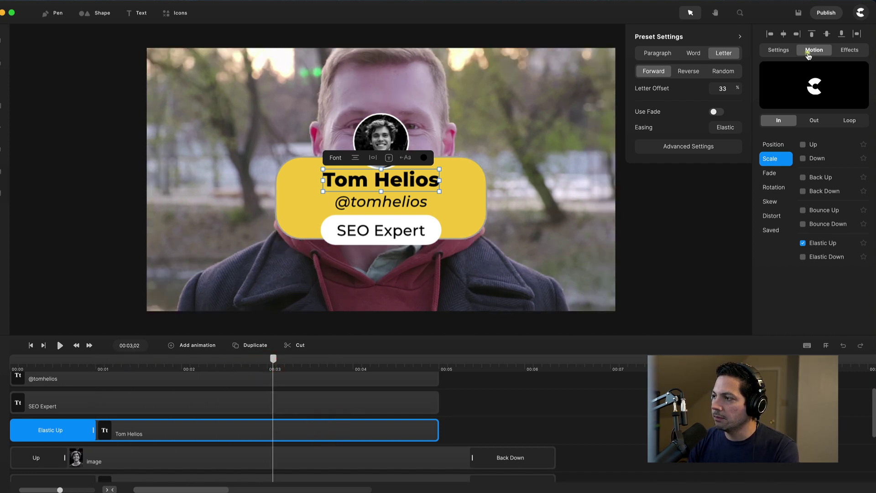
pyautogui.click(811, 122)
pyautogui.click(810, 121)
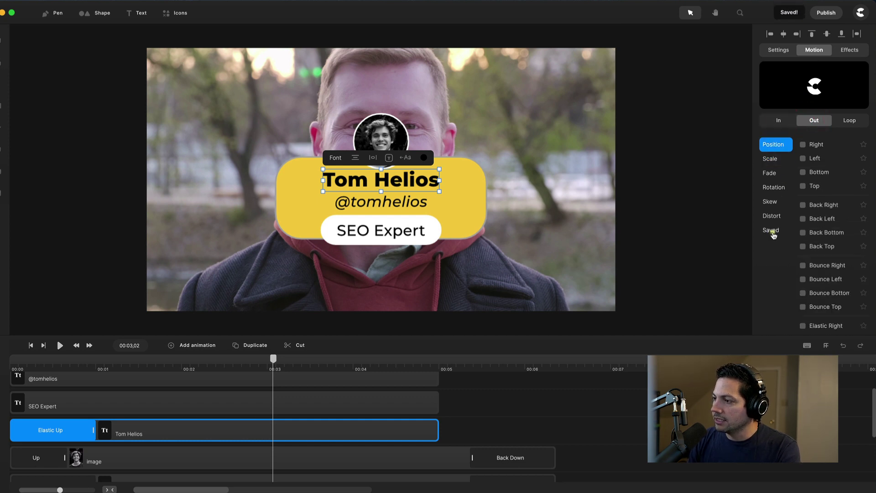
pyautogui.click(772, 230)
pyautogui.click(804, 145)
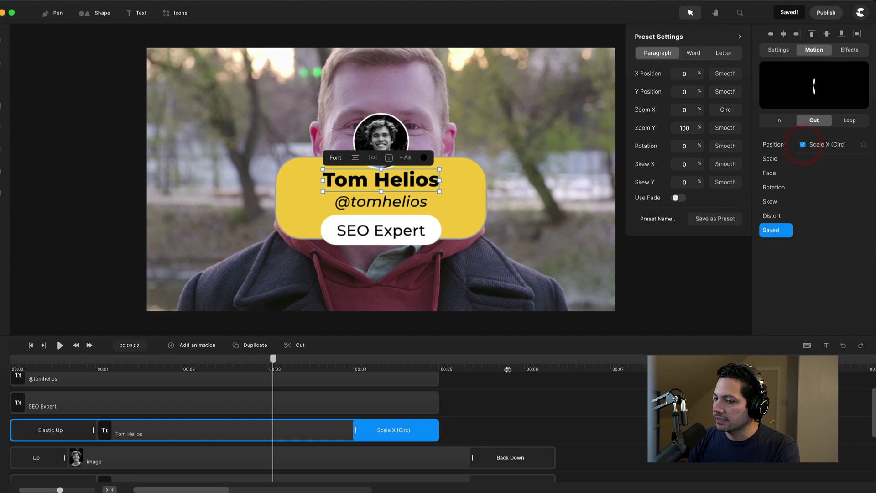
pyautogui.moveTo(273, 358); pyautogui.dragTo(255, 359)
pyautogui.scroll(1, 102, 409)
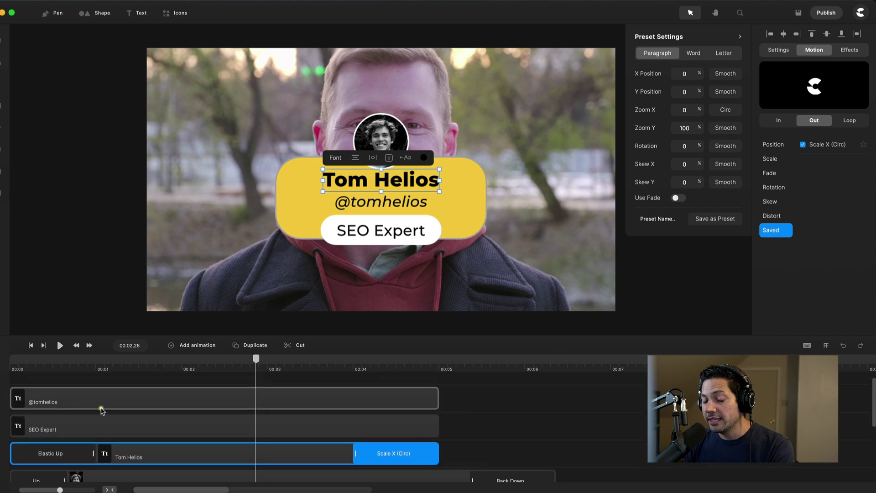
pyautogui.click(54, 454)
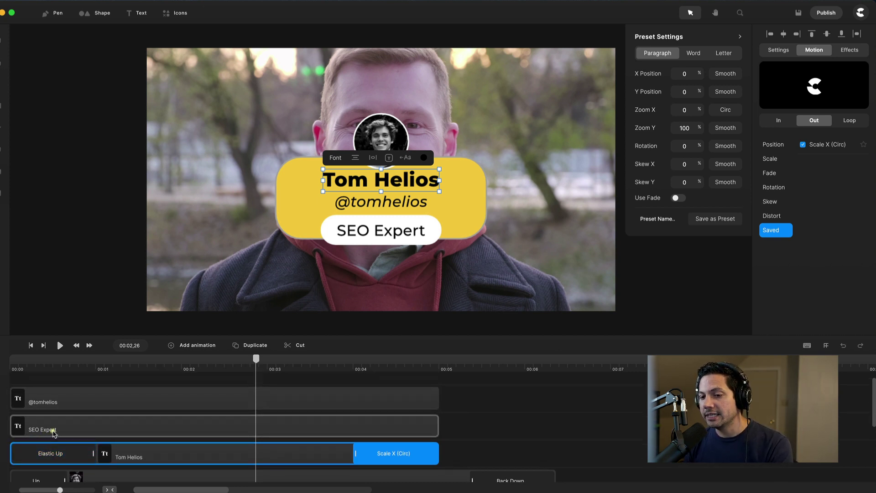
pyautogui.click(53, 402)
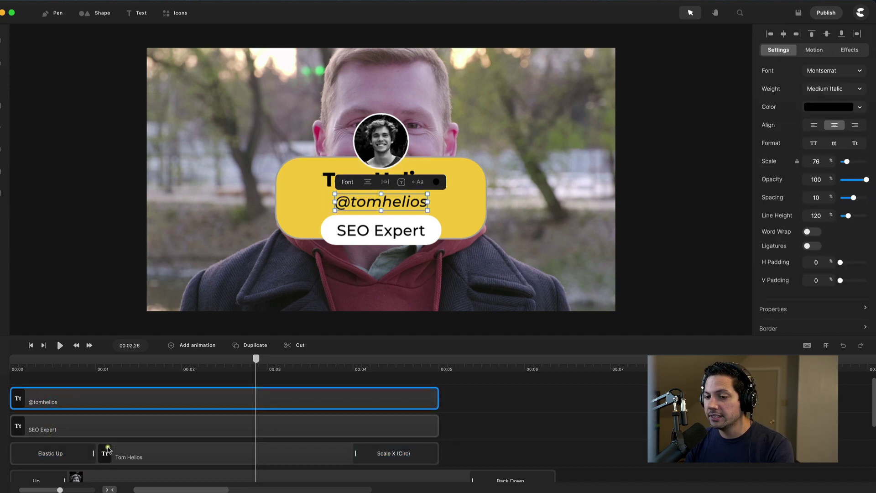
pyautogui.click(122, 449)
pyautogui.click(95, 428)
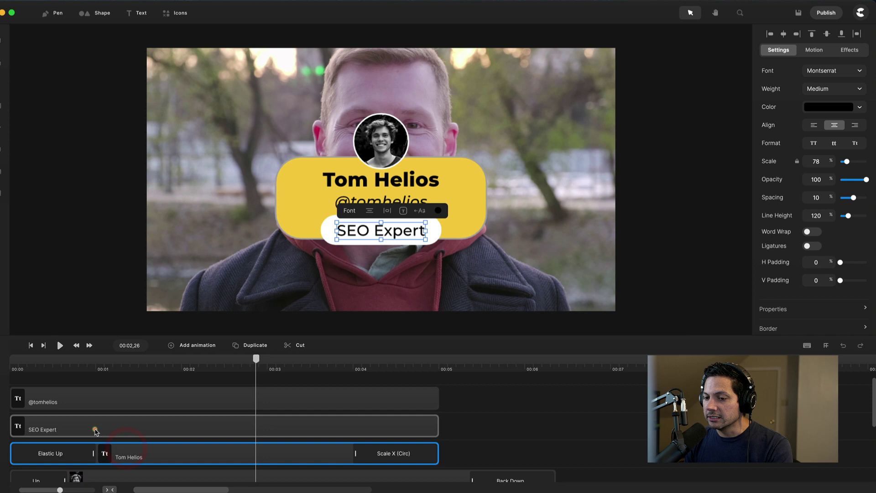
pyautogui.click(99, 395)
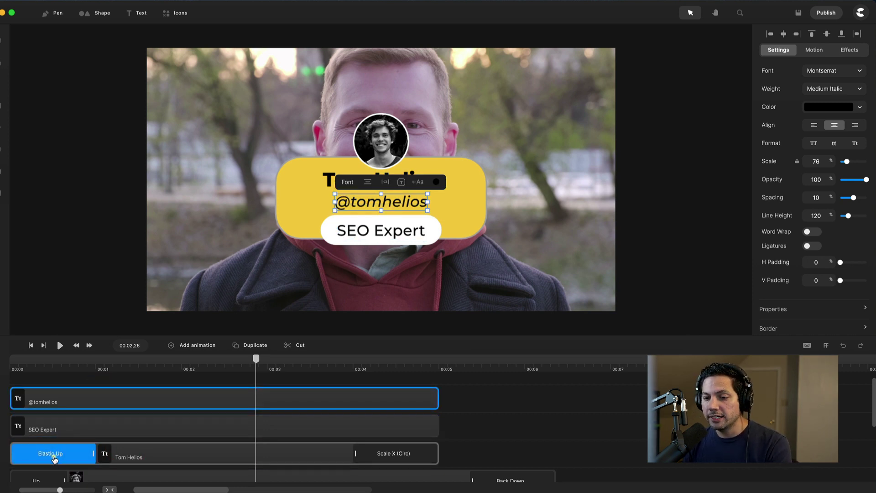
pyautogui.click(51, 455)
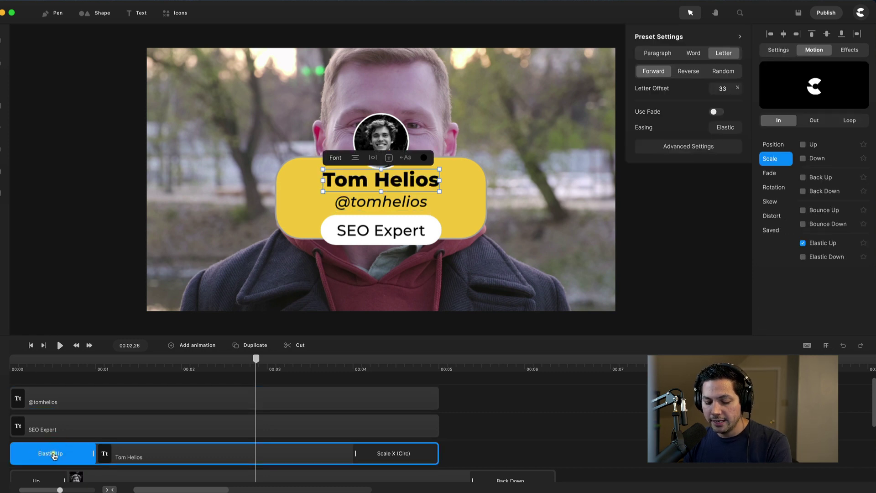
pyautogui.press('super+c')
pyautogui.click(57, 429)
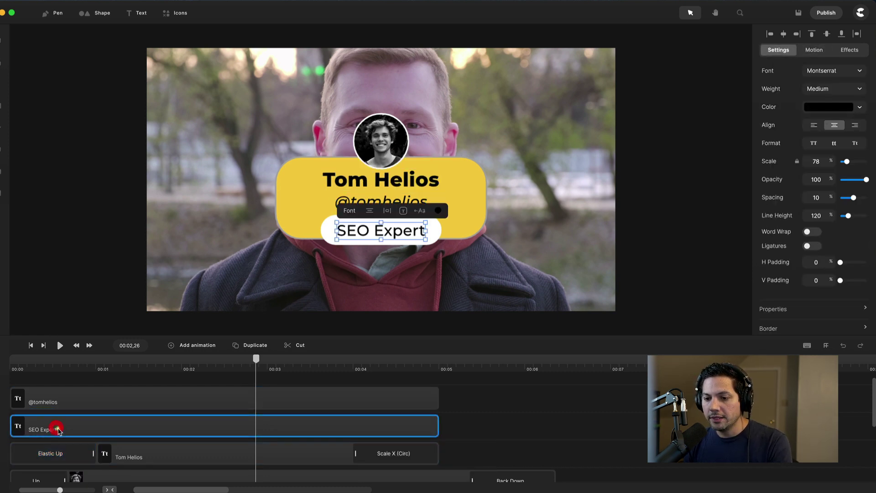
pyautogui.press('super+v')
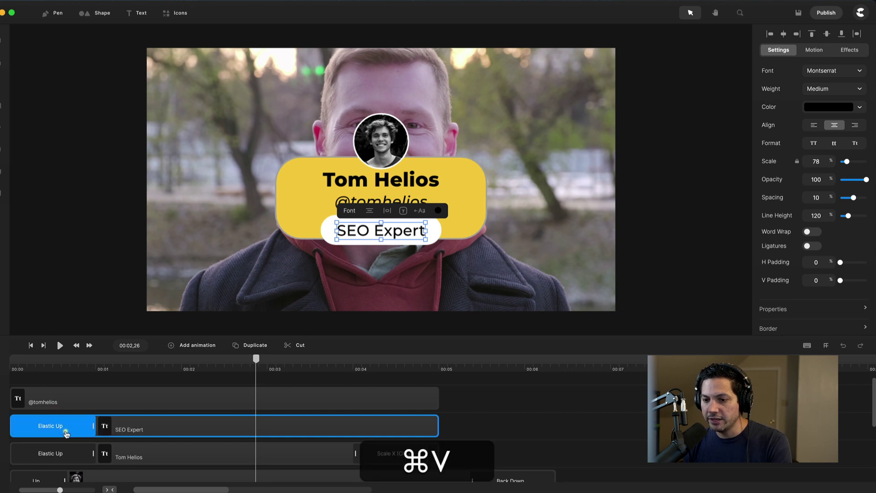
pyautogui.click(67, 403)
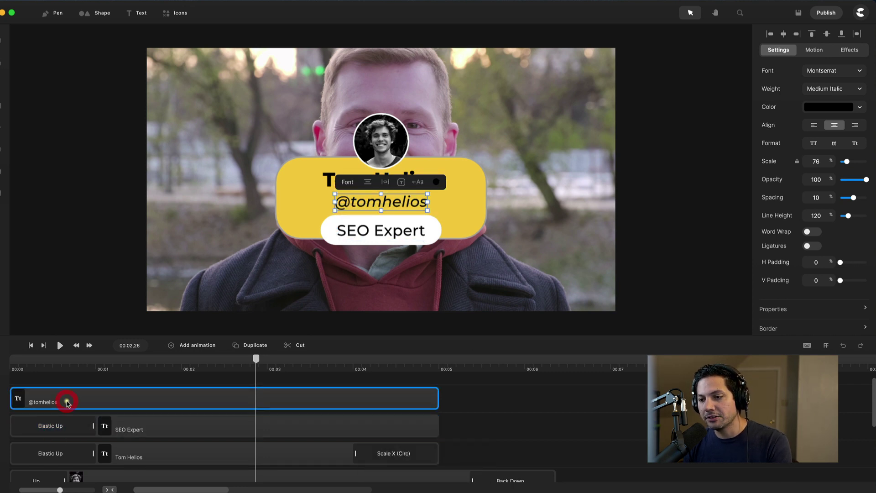
pyautogui.press('super+v')
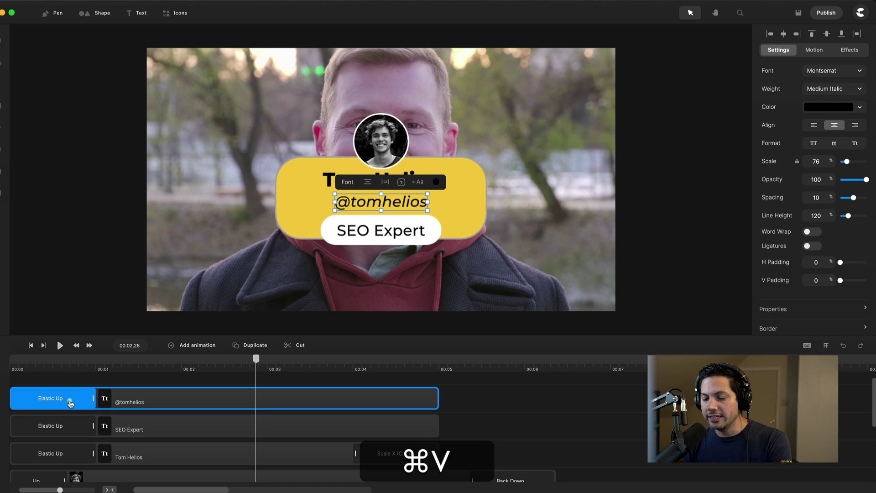
pyautogui.click(378, 457)
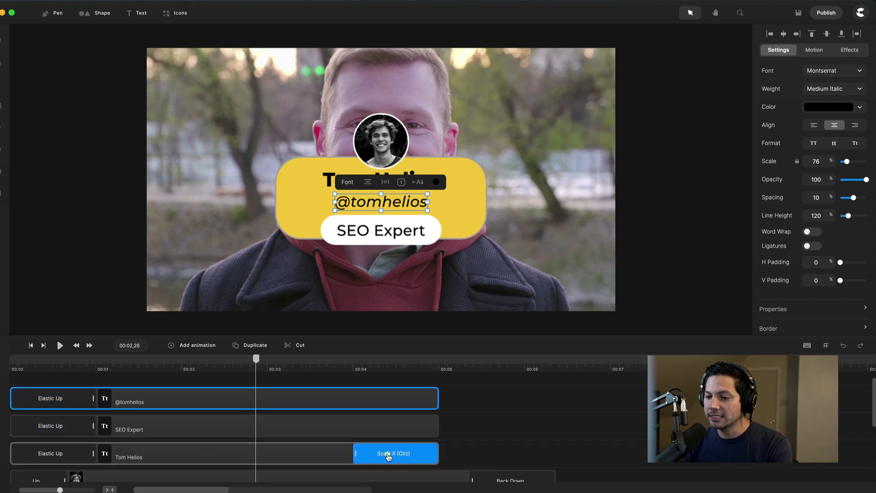
pyautogui.click(388, 457)
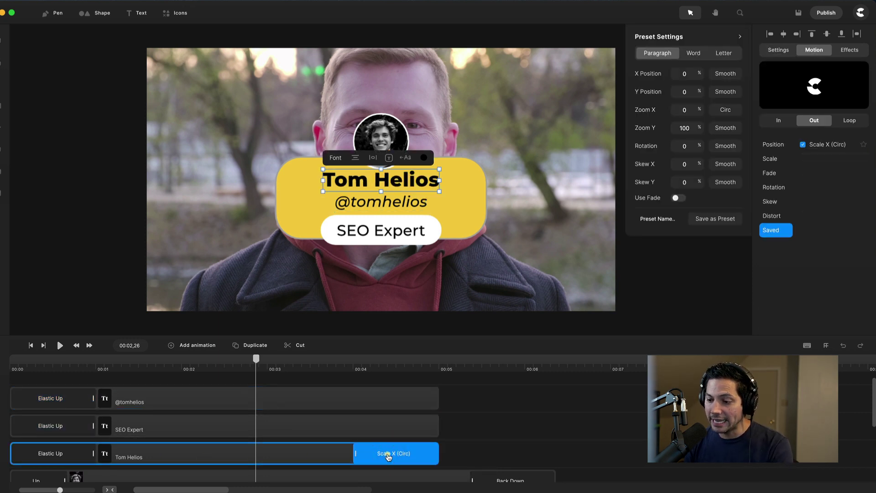
pyautogui.press('super+c')
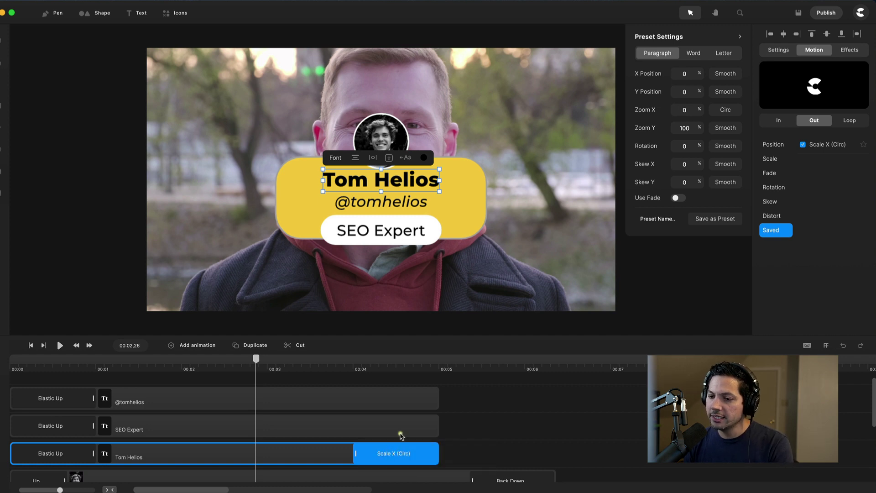
pyautogui.click(398, 428)
pyautogui.press('super+v')
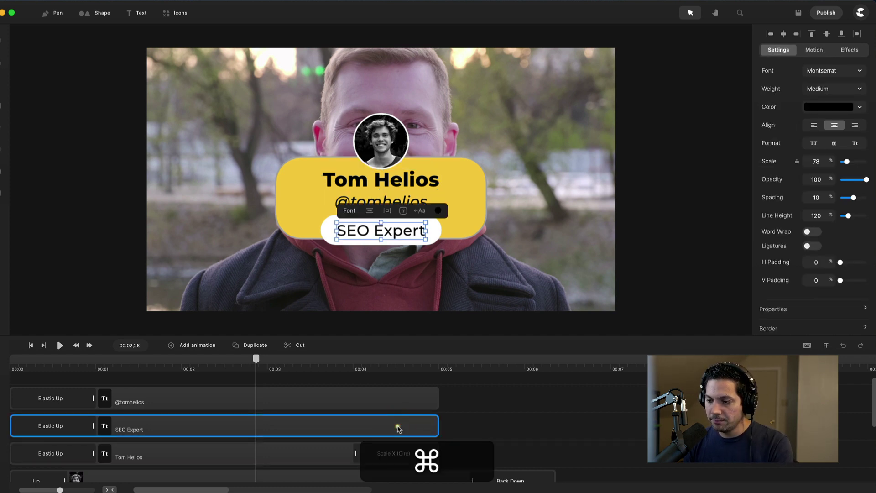
pyautogui.click(402, 400)
pyautogui.press('super+v')
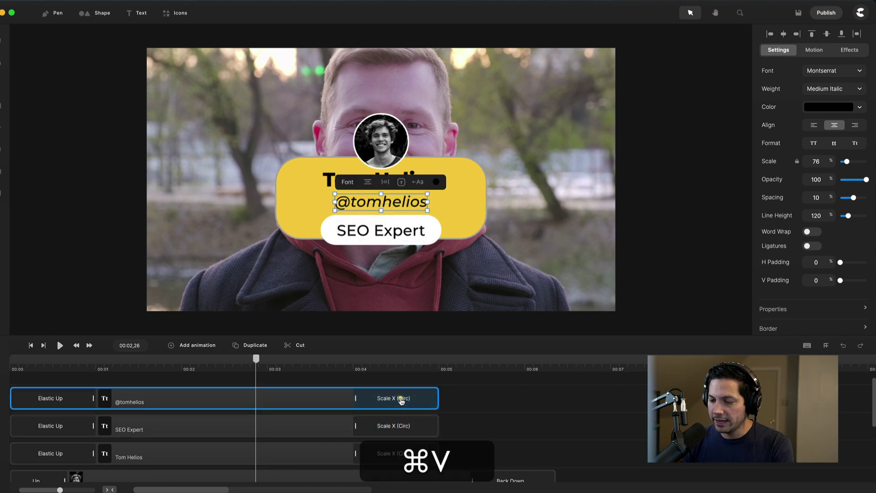
pyautogui.moveTo(72, 365); pyautogui.dragTo(106, 366)
# - Start the white rounded rectangle clip slightly later and preview the shapes animating in
pyautogui.scroll(-3, 118, 415)
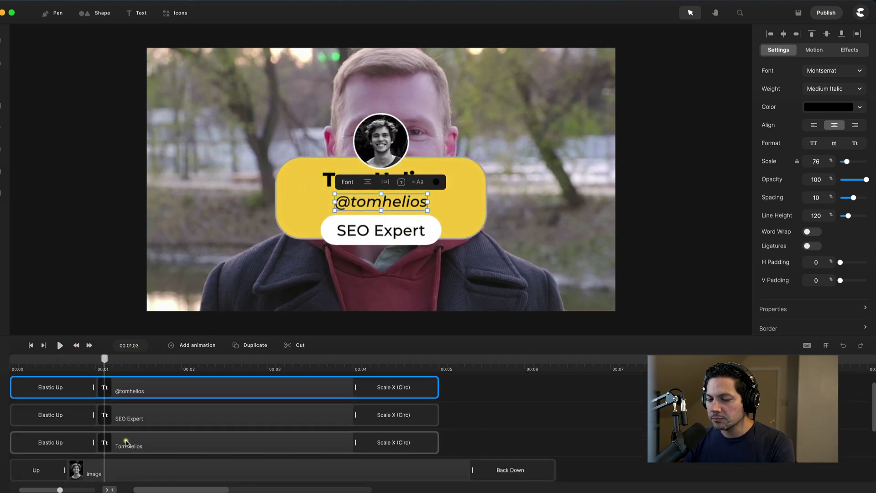
pyautogui.scroll(-2, 128, 440)
pyautogui.click(407, 399)
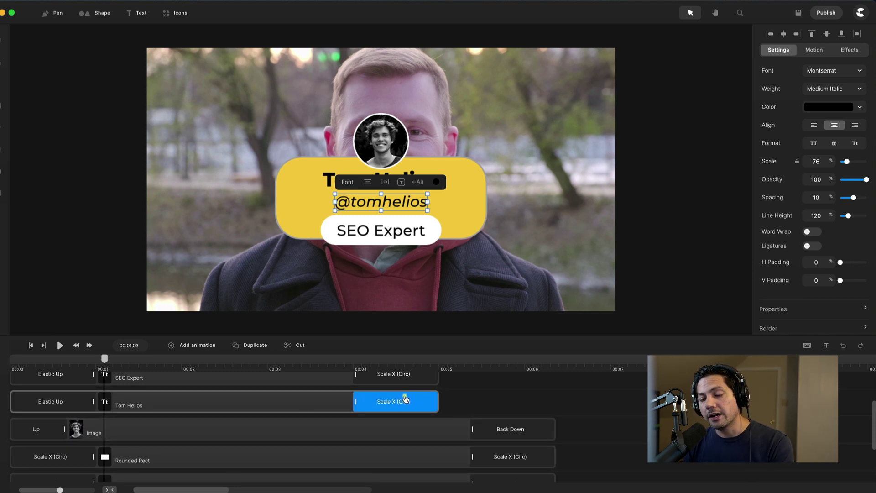
pyautogui.scroll(-4, 150, 440)
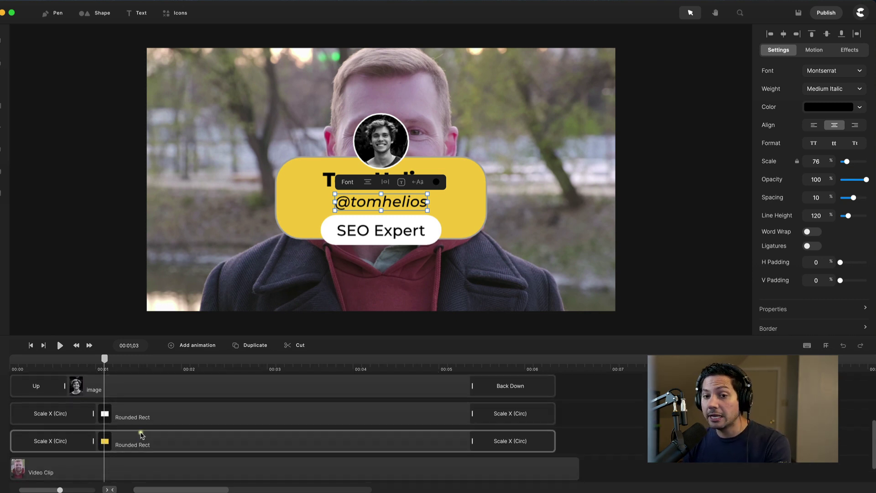
pyautogui.moveTo(105, 360); pyautogui.dragTo(75, 356)
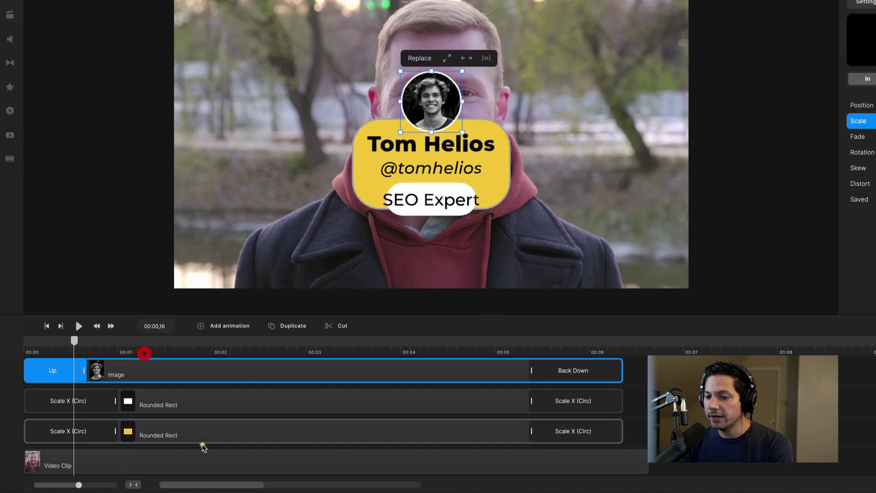
pyautogui.click(165, 435)
pyautogui.moveTo(160, 406); pyautogui.dragTo(172, 404)
pyautogui.scroll(3, 114, 375)
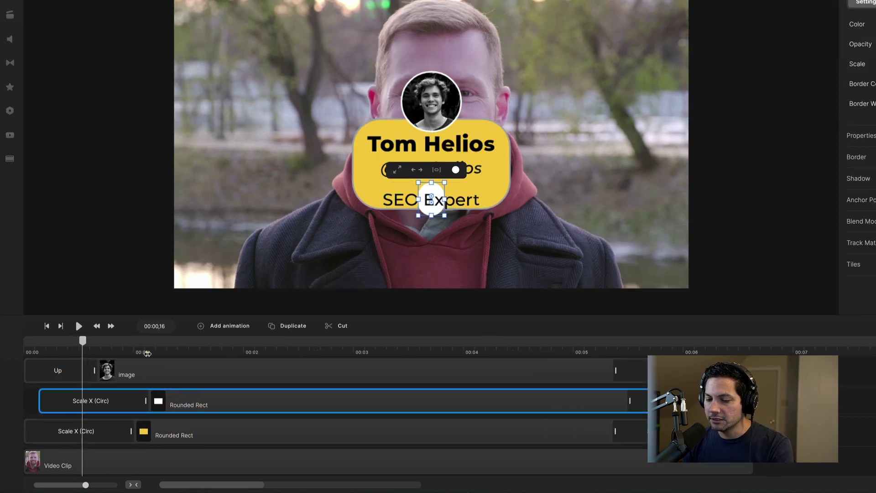
pyautogui.click(198, 438)
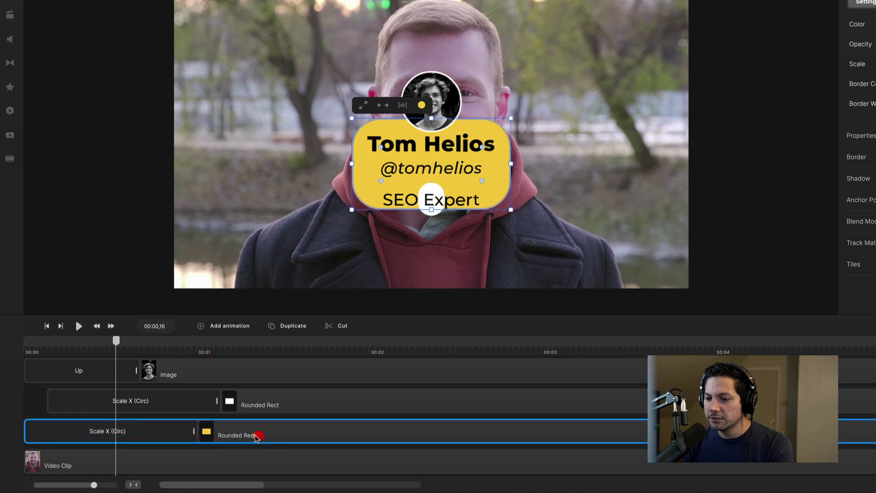
pyautogui.moveTo(118, 350); pyautogui.dragTo(250, 351)
pyautogui.click(78, 370)
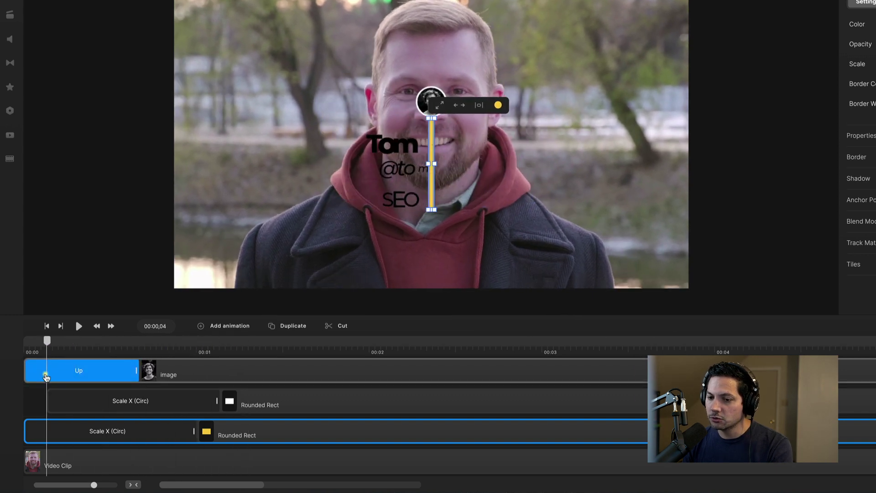
pyautogui.click(258, 410)
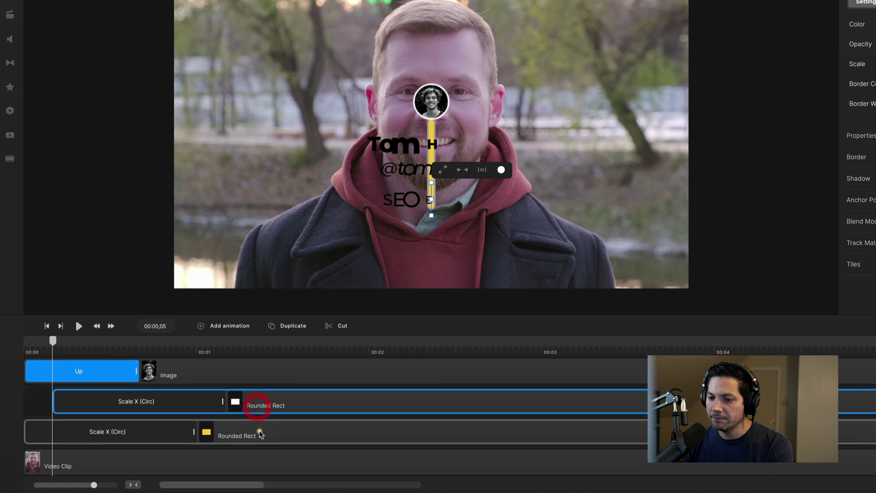
pyautogui.scroll(2, 219, 421)
pyautogui.moveTo(184, 411); pyautogui.dragTo(221, 415)
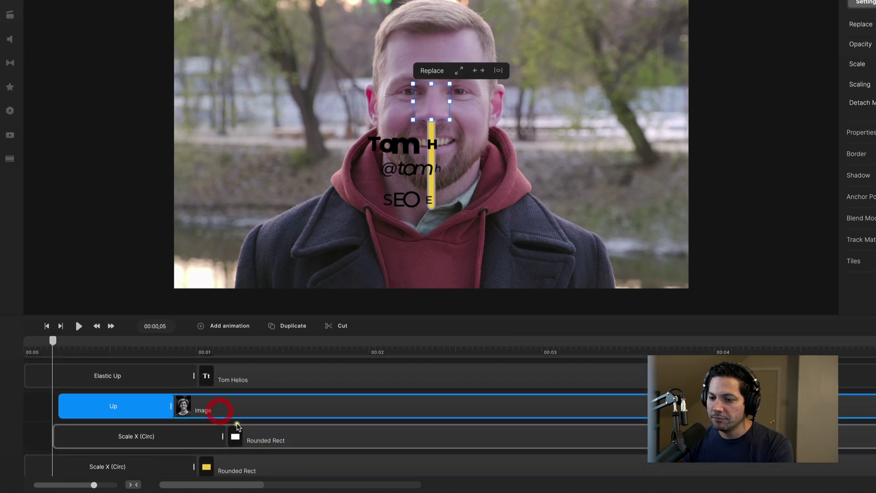
pyautogui.scroll(2, 224, 415)
pyautogui.click(292, 419)
pyautogui.moveTo(293, 419); pyautogui.dragTo(290, 417)
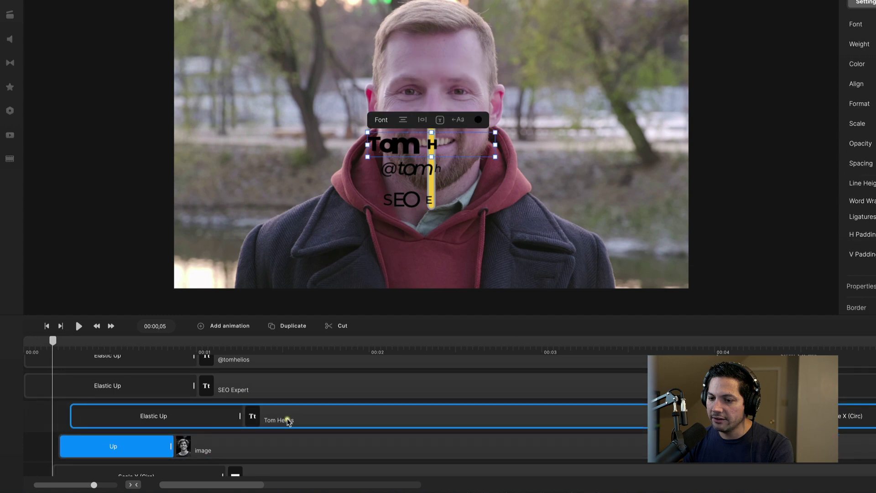
# - Delay the SEO Expert text's entrance and play from the start to check the stagger
pyautogui.moveTo(238, 392); pyautogui.dragTo(308, 397)
pyautogui.scroll(1, 304, 397)
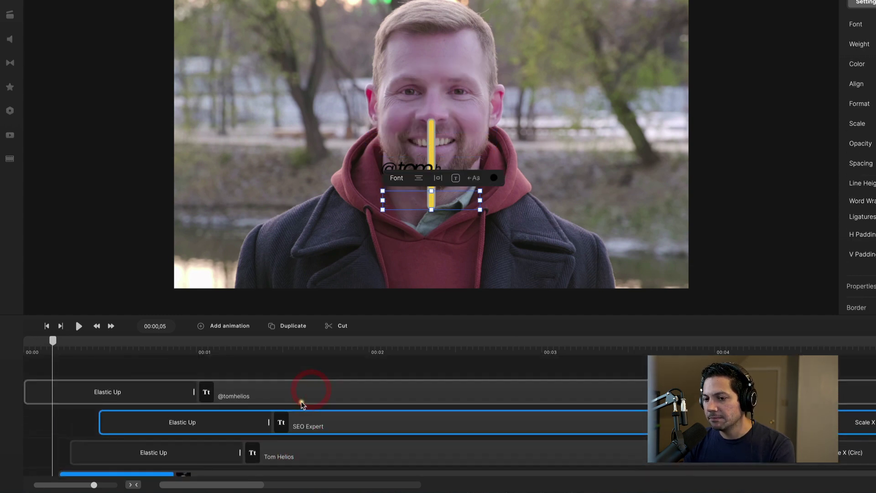
pyautogui.moveTo(247, 393); pyautogui.dragTo(290, 395)
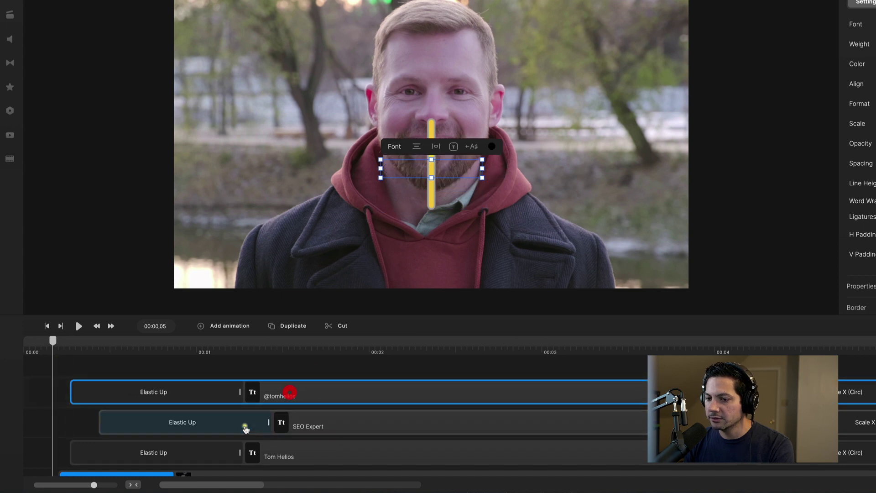
pyautogui.scroll(-1, 245, 425)
pyautogui.moveTo(54, 346); pyautogui.dragTo(26, 346)
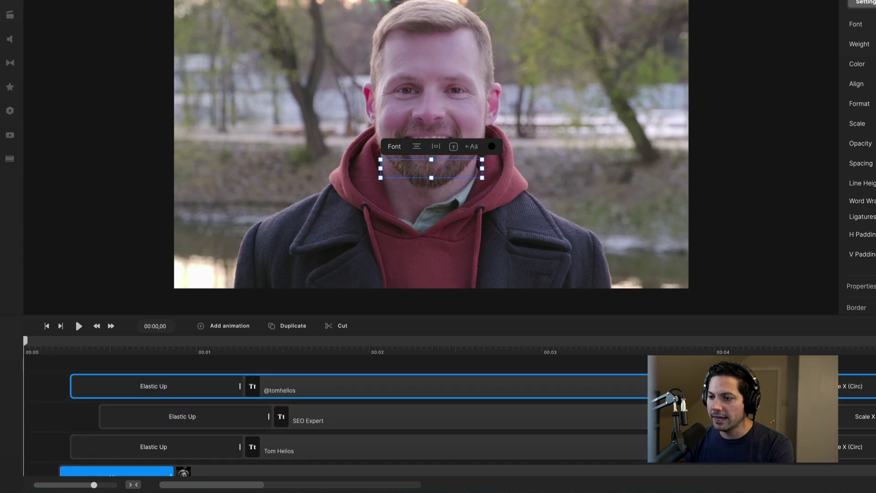
pyautogui.press('space')
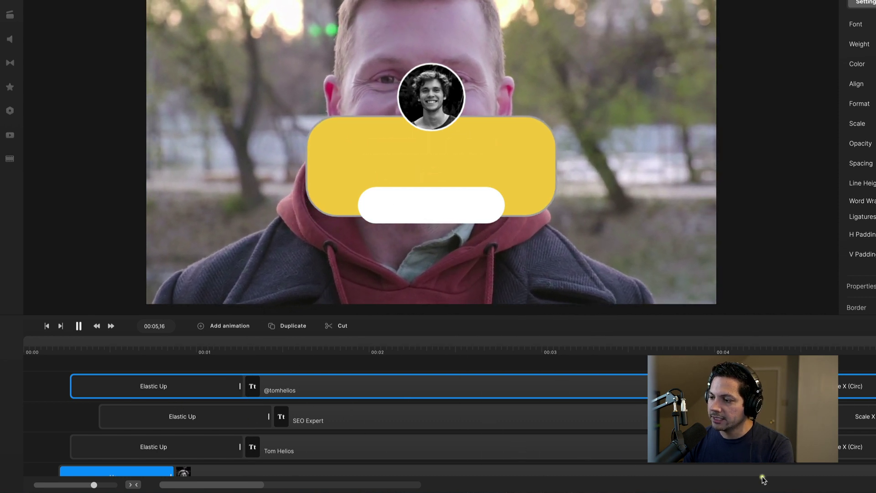
pyautogui.click(75, 319)
# - Extend the yellow rounded rectangle clip so it ends later
pyautogui.hscroll(5, 616, 350)
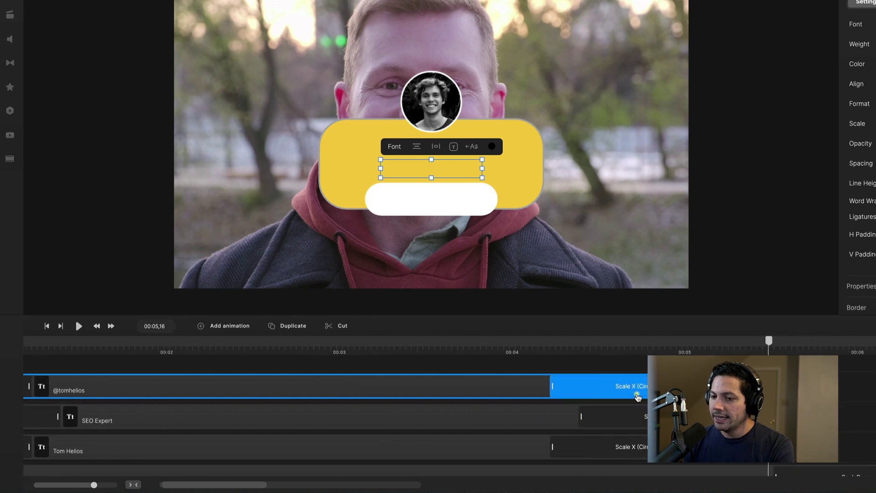
pyautogui.scroll(-3, 616, 350)
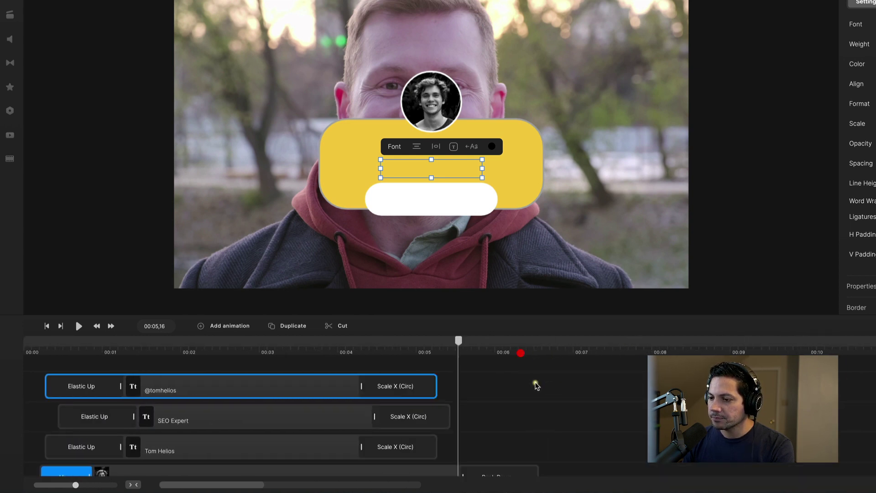
pyautogui.scroll(-5, 543, 397)
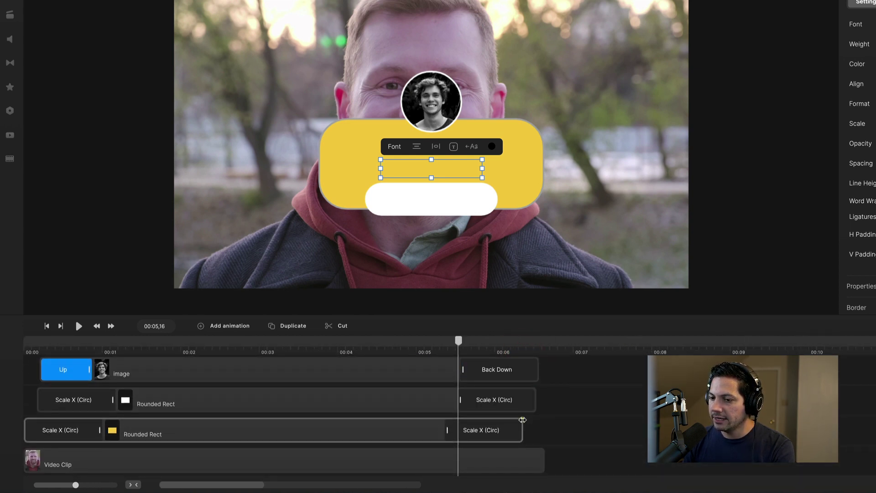
pyautogui.scroll(-2, 528, 432)
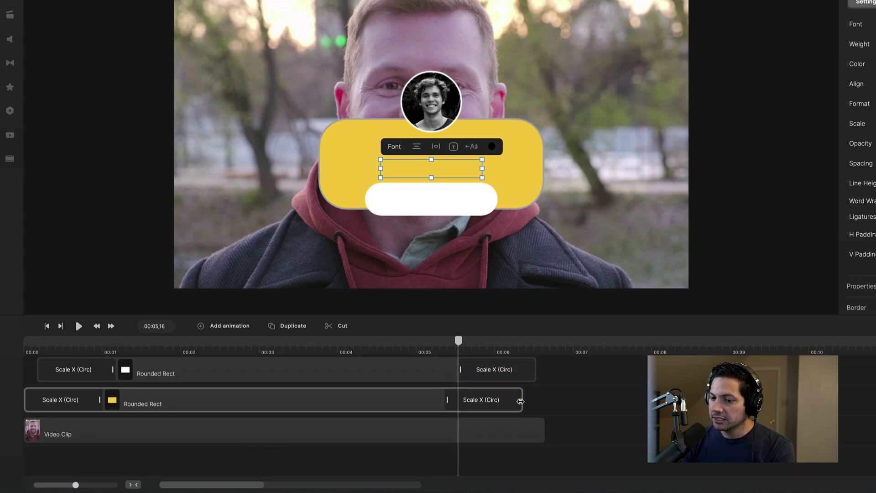
pyautogui.moveTo(520, 401); pyautogui.dragTo(535, 403)
pyautogui.scroll(2, 535, 404)
pyautogui.click(535, 405)
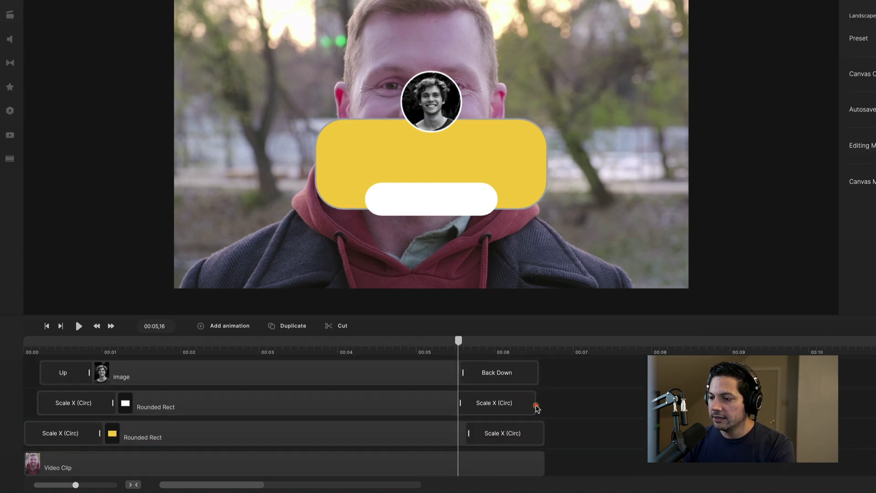
pyautogui.scroll(4, 551, 400)
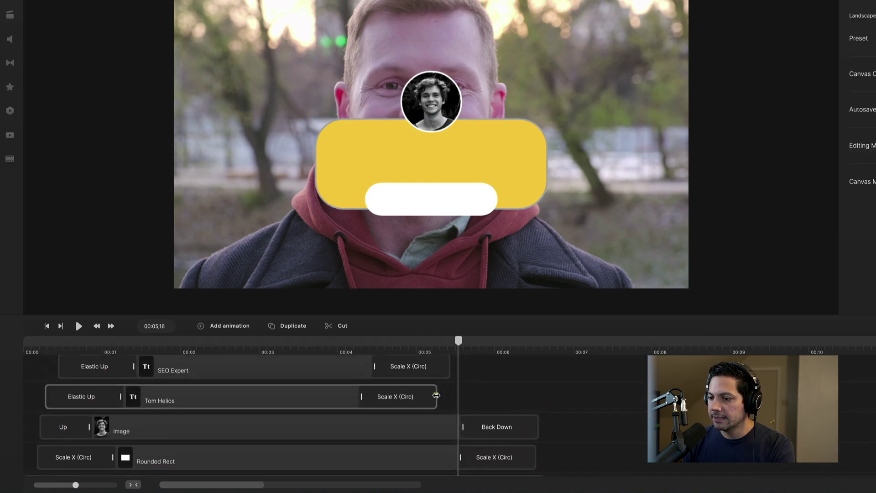
# - Lengthen the text clips to about six seconds and play the exit animations to check them
pyautogui.click(504, 396)
pyautogui.moveTo(506, 396); pyautogui.dragTo(517, 397)
pyautogui.scroll(2, 466, 395)
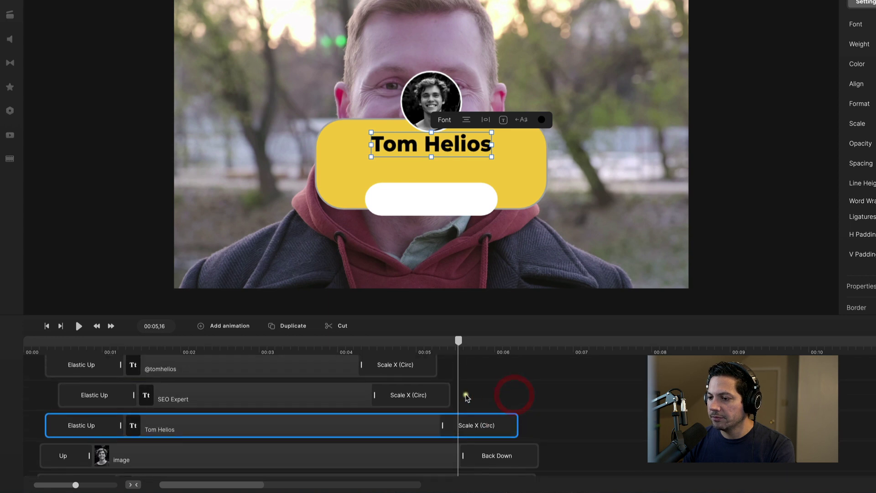
pyautogui.moveTo(449, 397); pyautogui.dragTo(500, 398)
pyautogui.moveTo(429, 369); pyautogui.dragTo(515, 369)
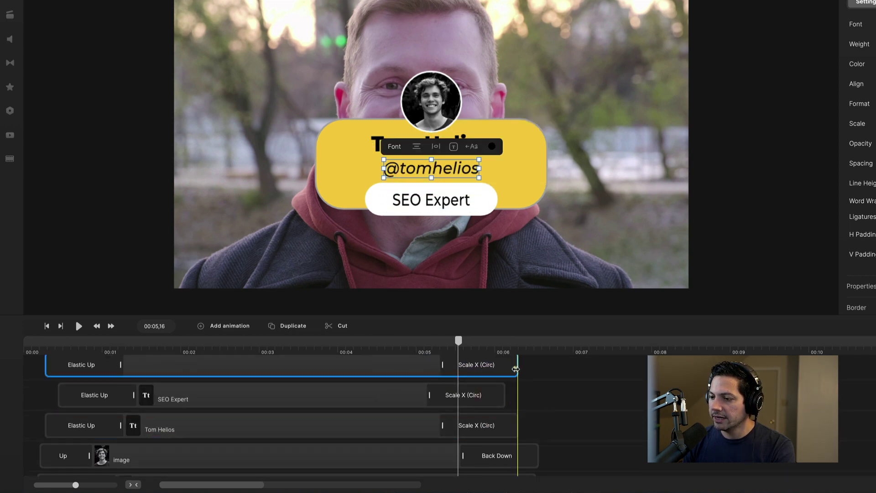
pyautogui.scroll(-3, 547, 422)
pyautogui.scroll(-1, 548, 422)
pyautogui.click(429, 347)
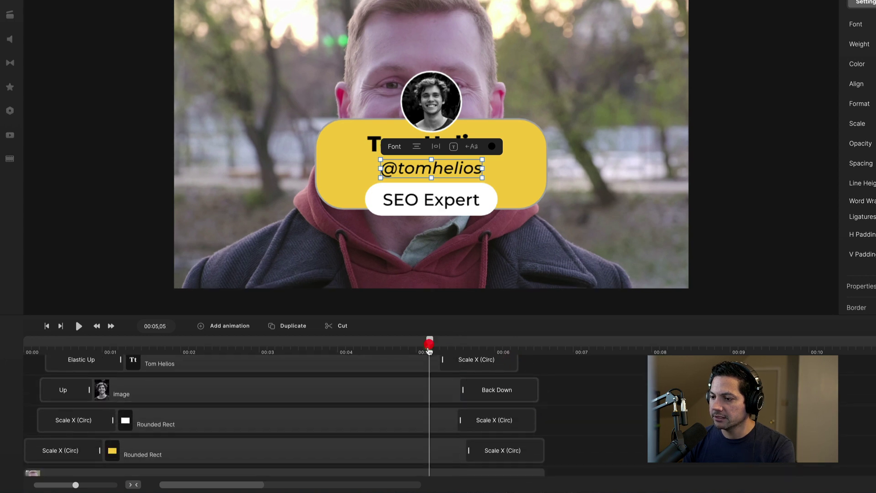
pyautogui.press('space')
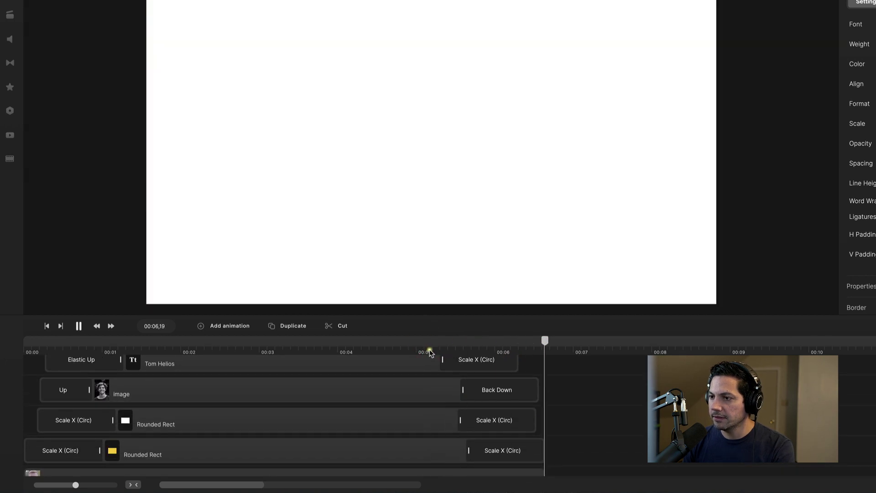
# - Marquee-select the three text clips, photo and both Rounded Rect clips, scrolling to confirm the selection
pyautogui.moveTo(46, 347); pyautogui.dragTo(21, 347)
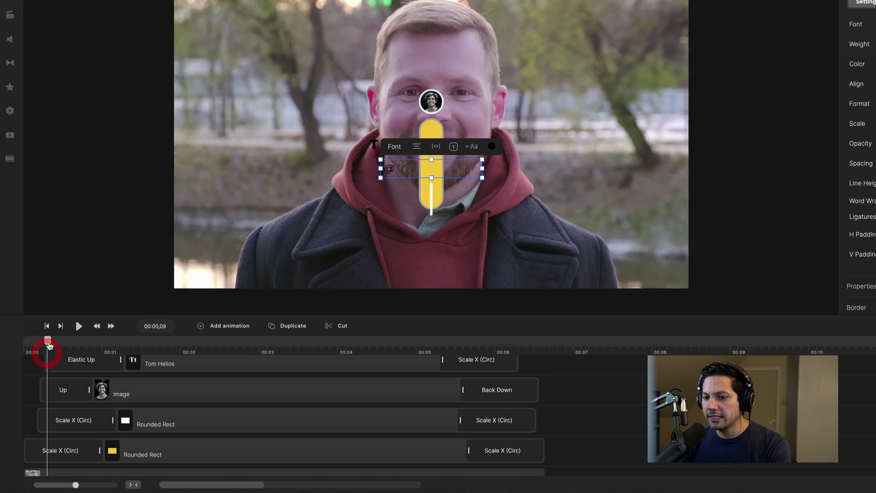
pyautogui.scroll(5, 205, 388)
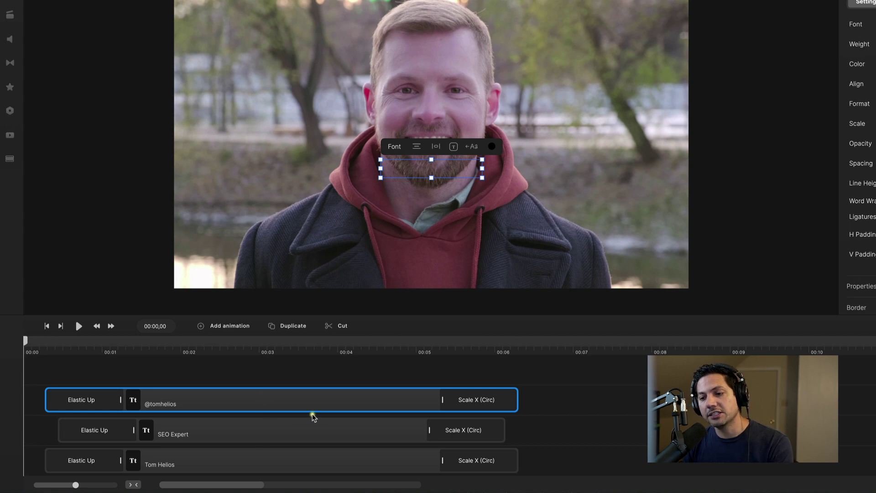
pyautogui.scroll(-5, 362, 415)
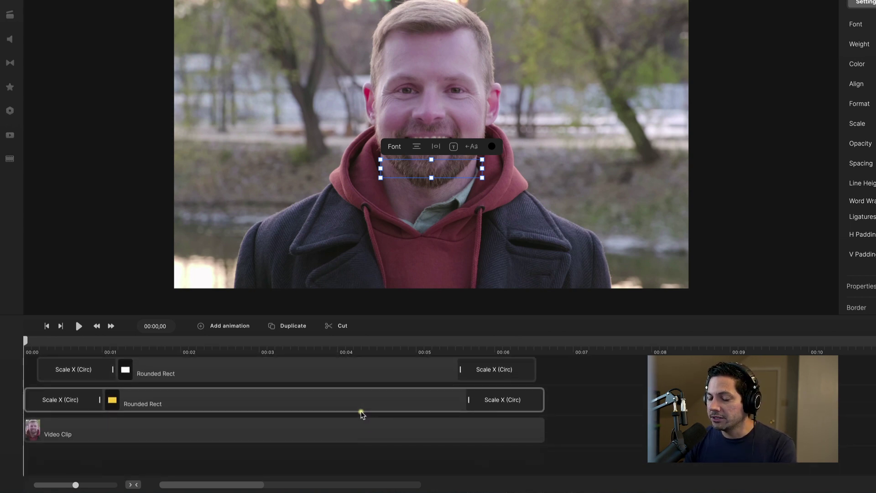
pyautogui.scroll(4, 536, 404)
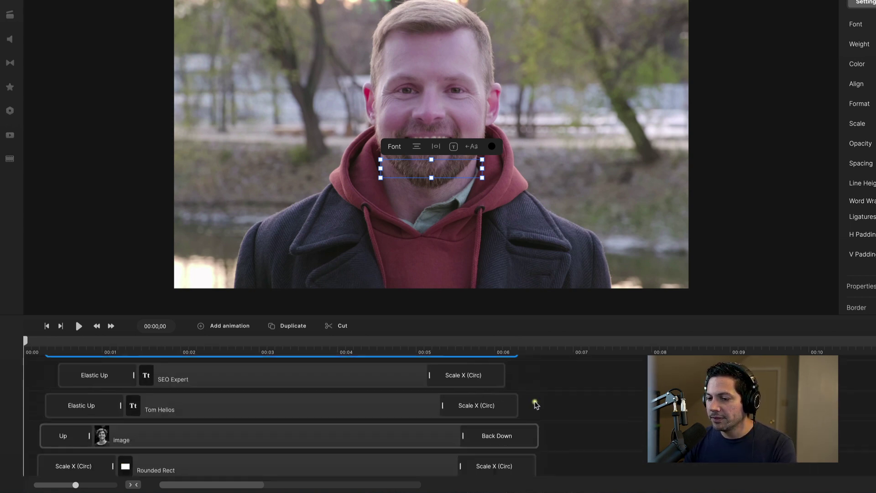
pyautogui.scroll(2, 536, 404)
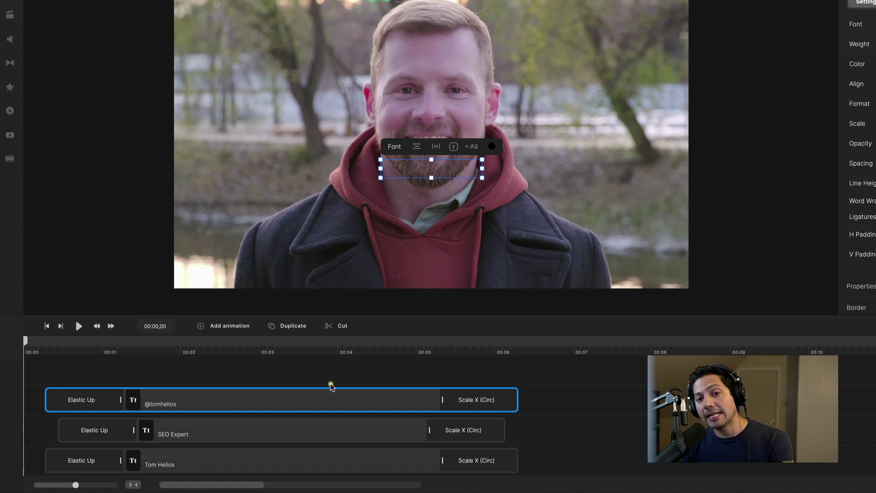
pyautogui.scroll(-1, 272, 397)
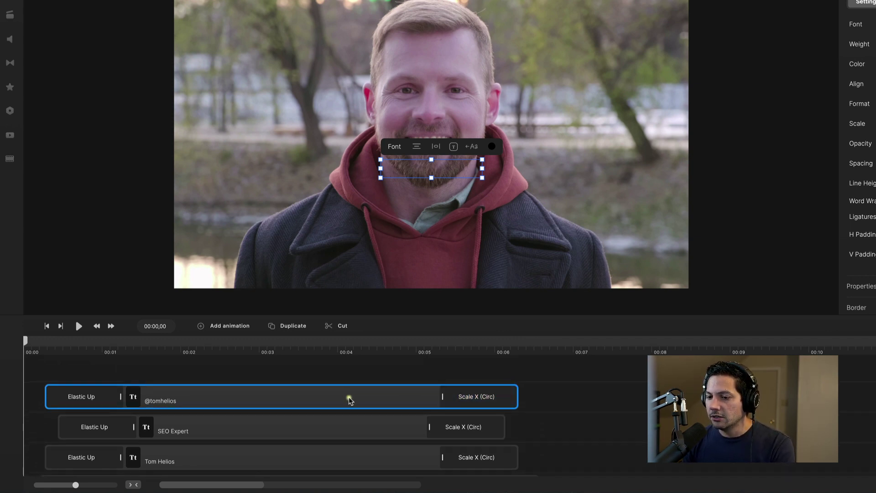
pyautogui.scroll(-5, 348, 397)
pyautogui.scroll(1, 278, 395)
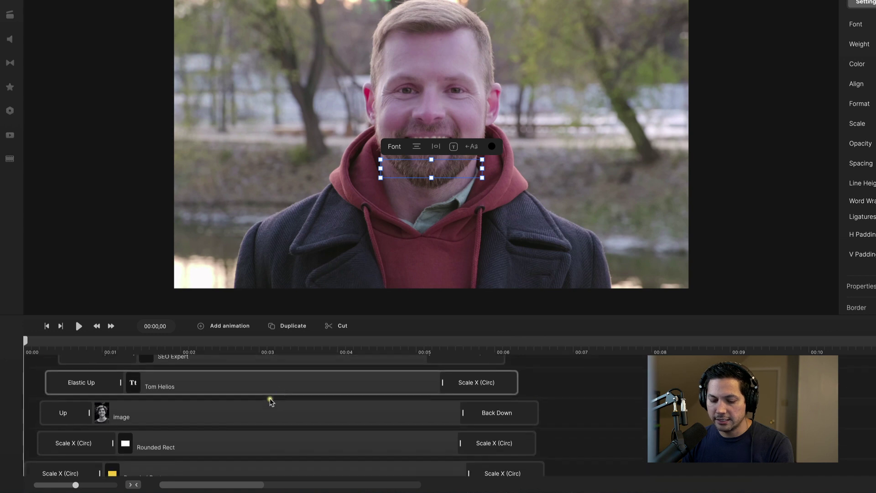
pyautogui.click(226, 411)
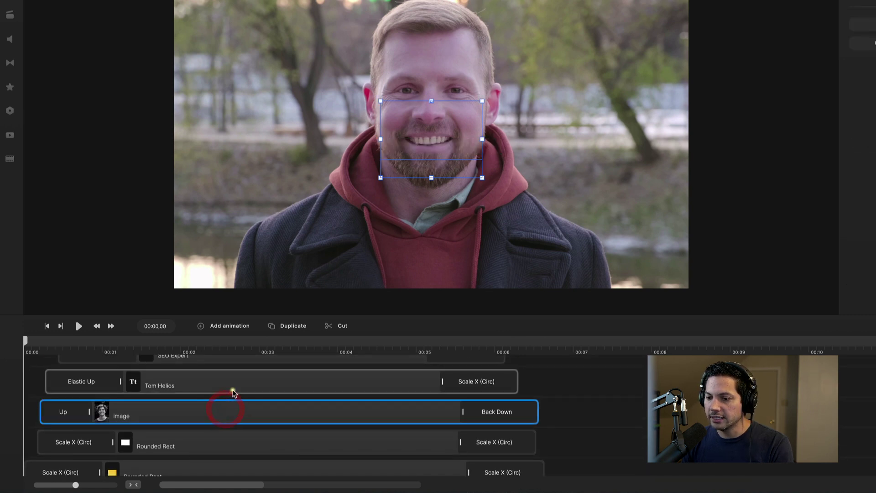
pyautogui.scroll(2, 347, 402)
pyautogui.moveTo(602, 375); pyautogui.dragTo(357, 439)
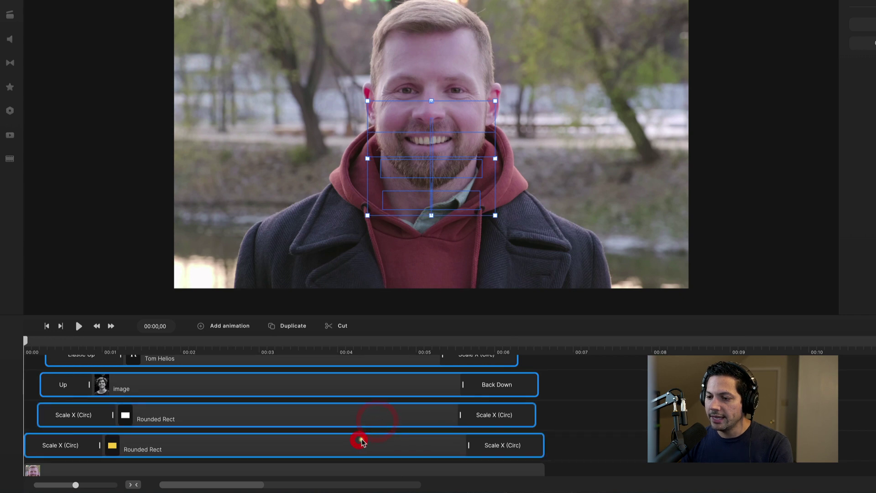
pyautogui.scroll(-1, 360, 438)
pyautogui.scroll(2, 254, 405)
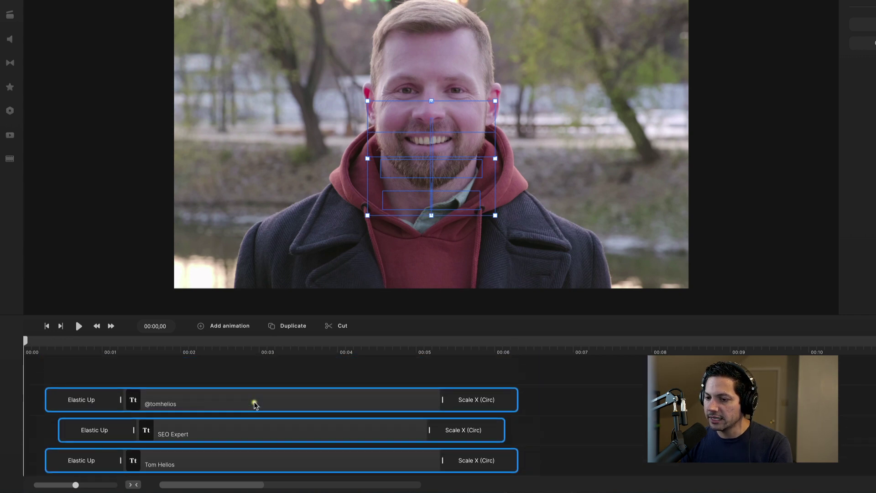
pyautogui.scroll(-3, 255, 405)
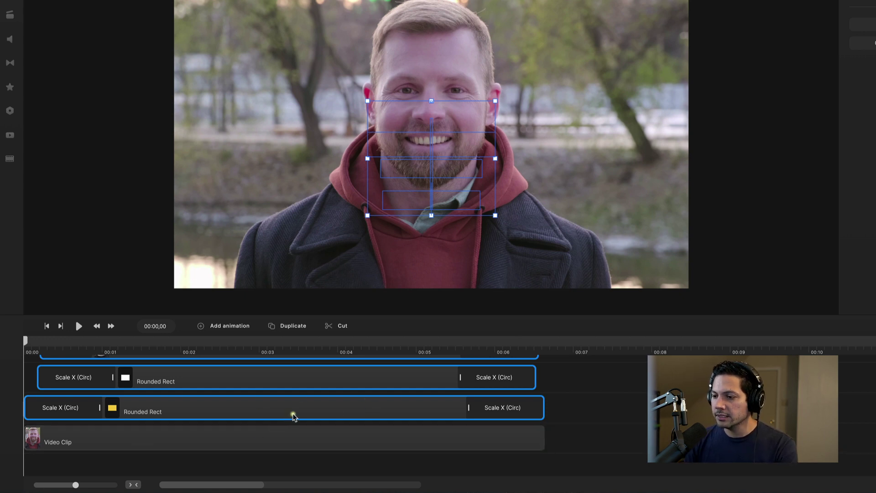
pyautogui.scroll(3, 255, 414)
pyautogui.scroll(-2, 219, 385)
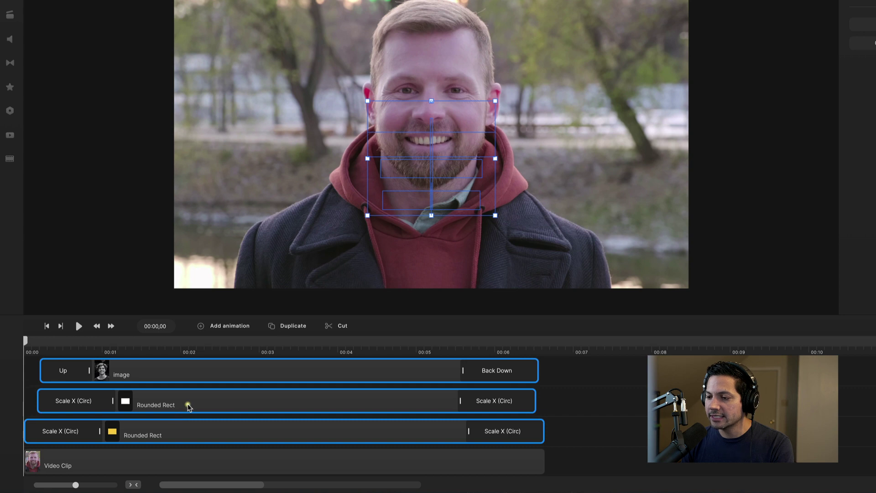
pyautogui.scroll(3, 196, 401)
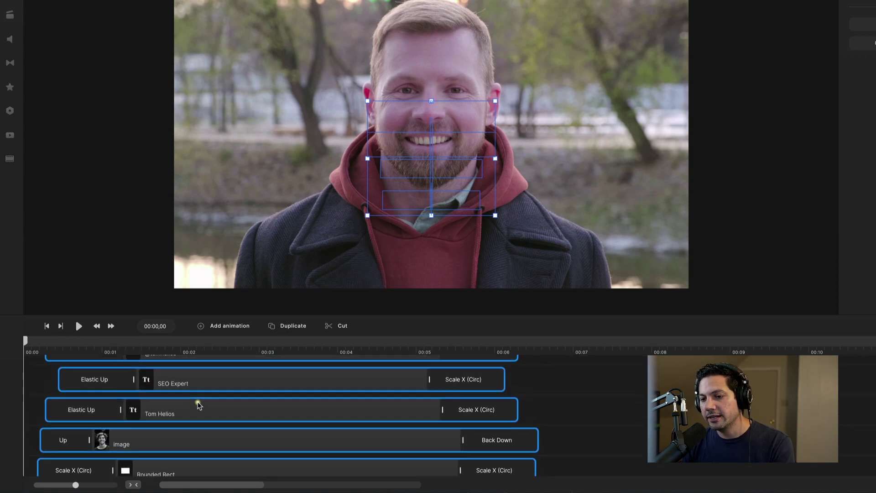
# - Group the selected title-card clips, rename the group 'Lower Third', and play it back
pyautogui.rightClick(217, 387)
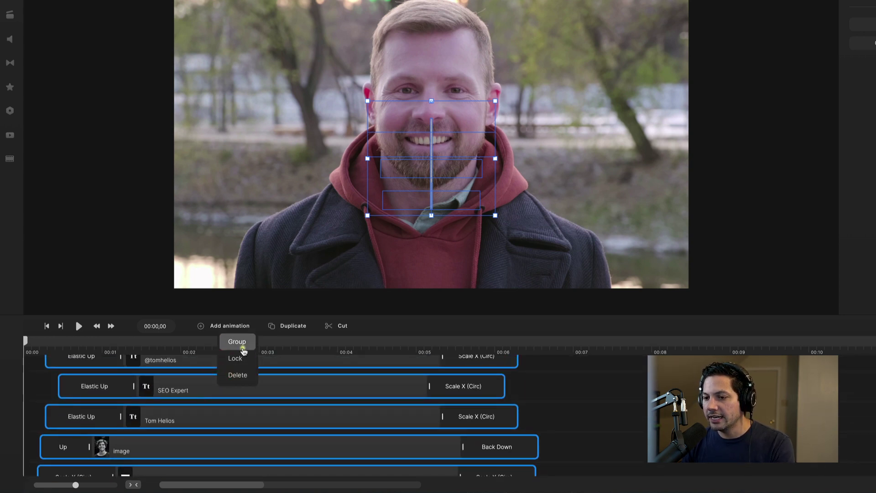
pyautogui.click(241, 344)
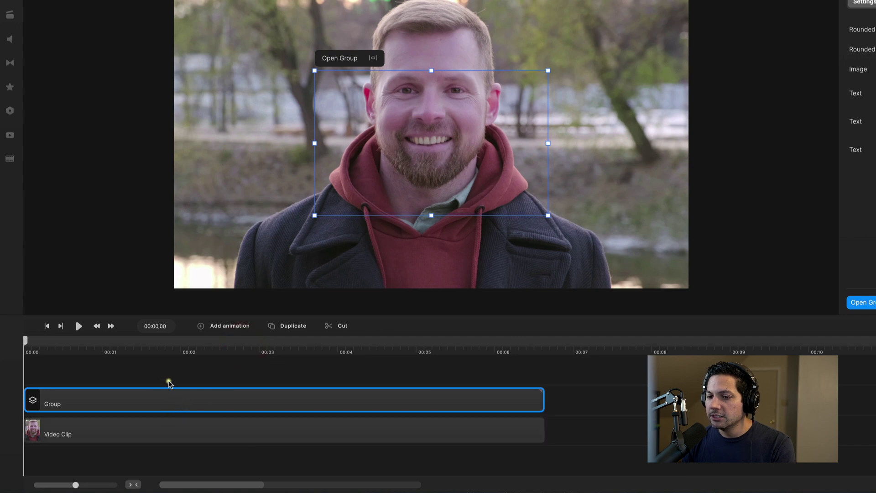
pyautogui.rightClick(124, 395)
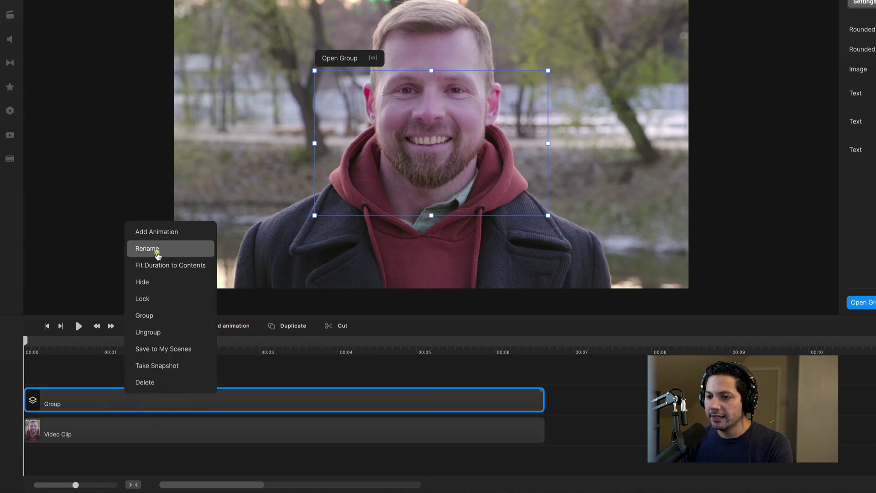
pyautogui.click(154, 249)
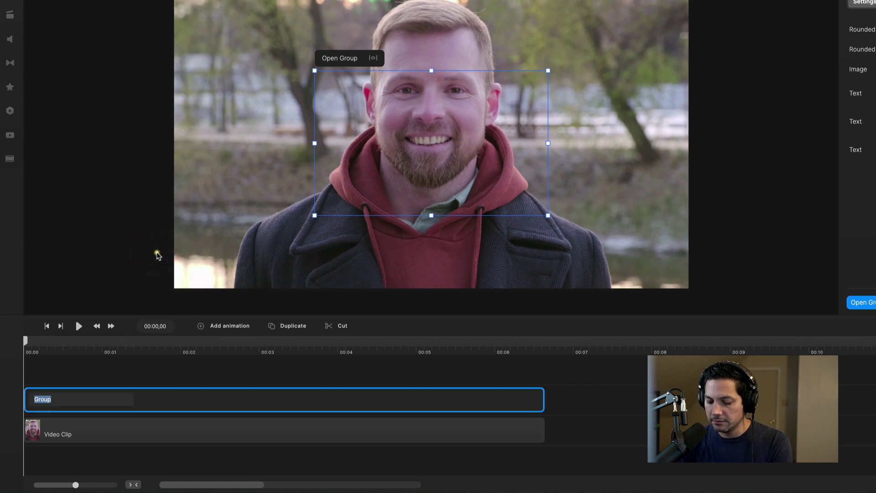
pyautogui.write('Lower Third')
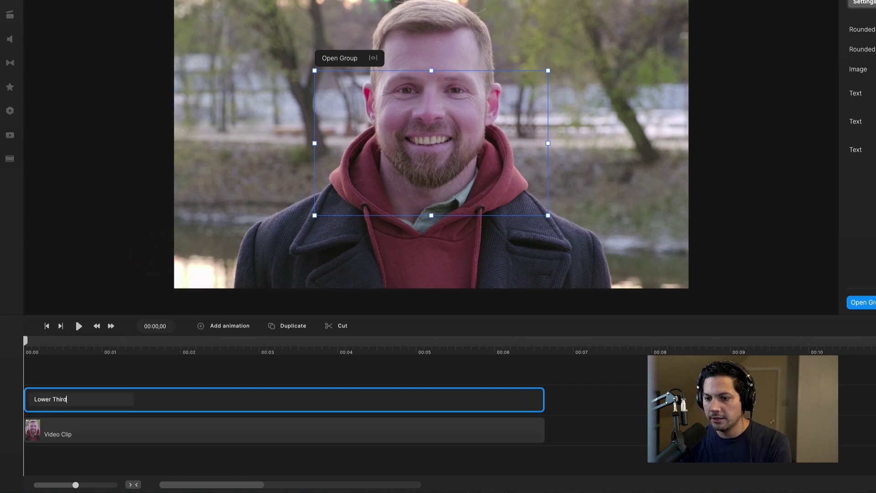
pyautogui.press('Return')
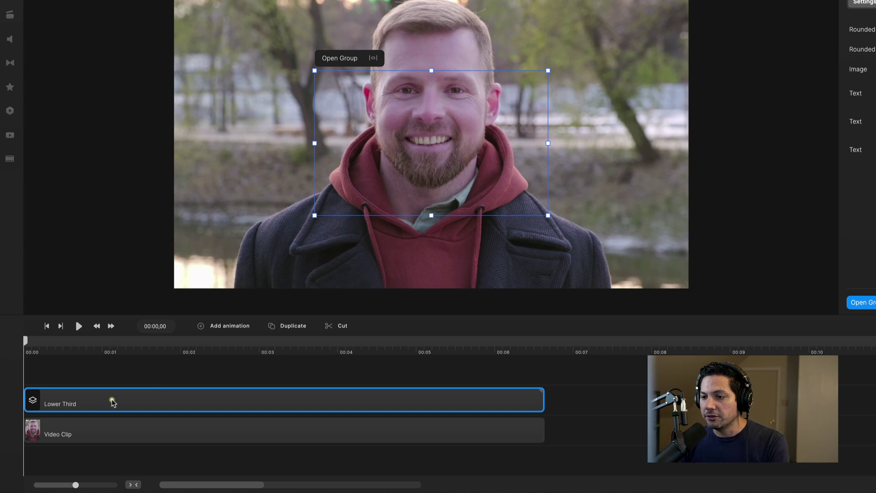
pyautogui.moveTo(26, 342); pyautogui.dragTo(3, 349)
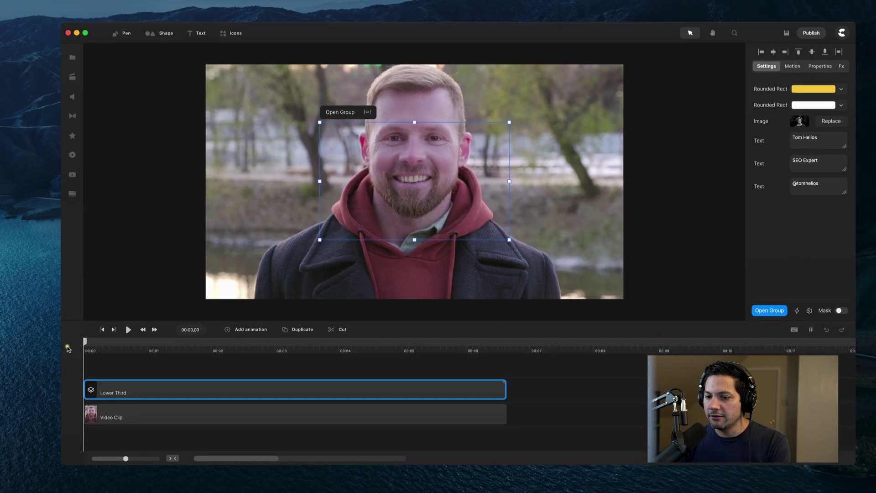
pyautogui.press('space')
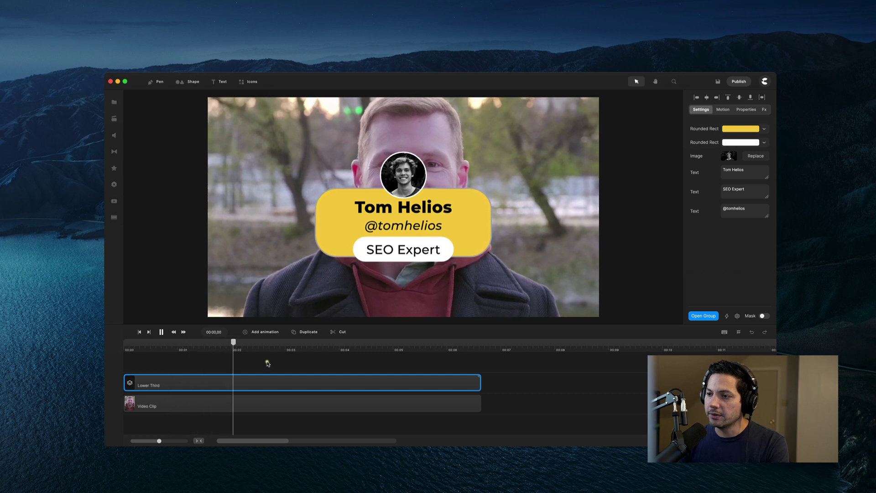
# - Set the Lower Third group's scale to 70%, drag it bottom-left, and play to check placement
pyautogui.press('space')
pyautogui.click(359, 168)
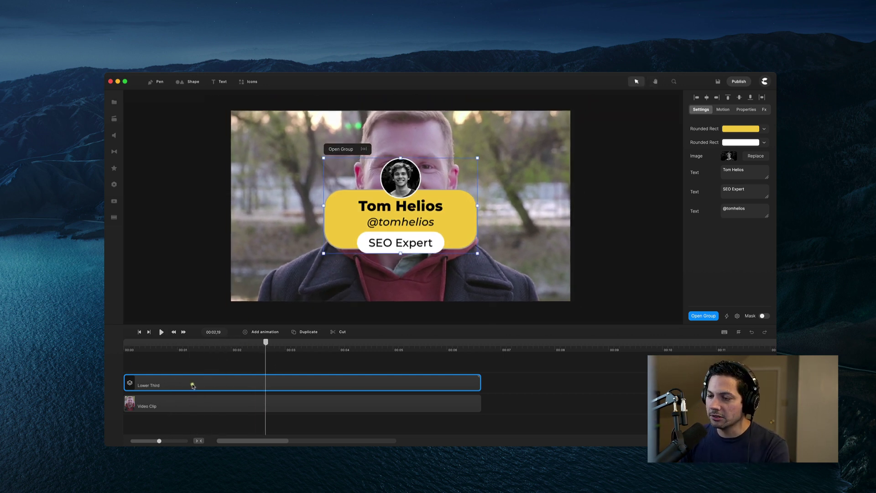
pyautogui.click(741, 111)
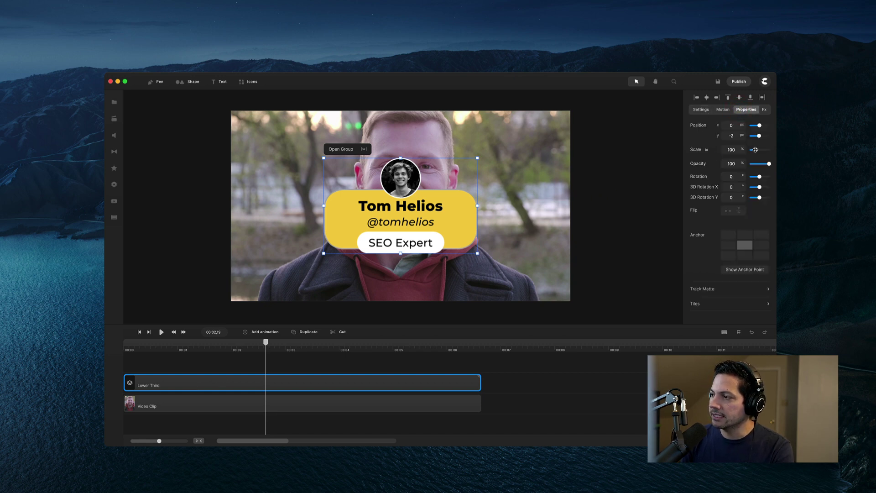
pyautogui.moveTo(756, 150); pyautogui.dragTo(754, 152)
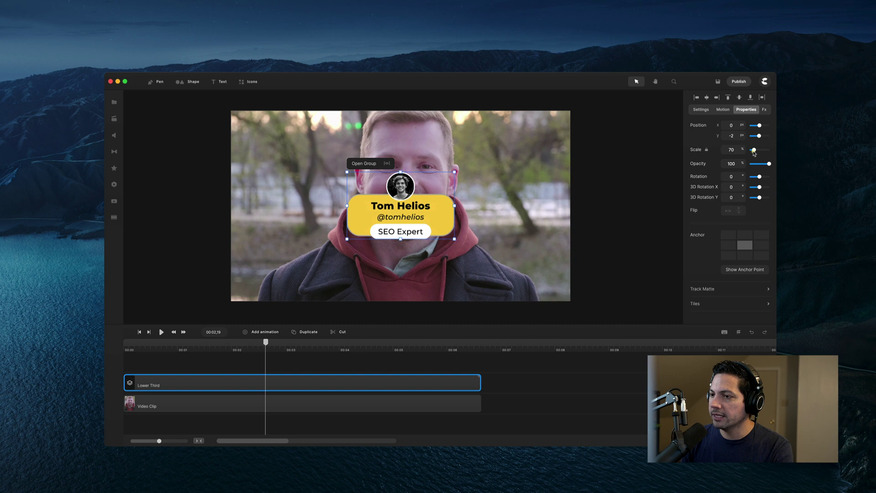
pyautogui.moveTo(435, 207); pyautogui.dragTo(336, 259)
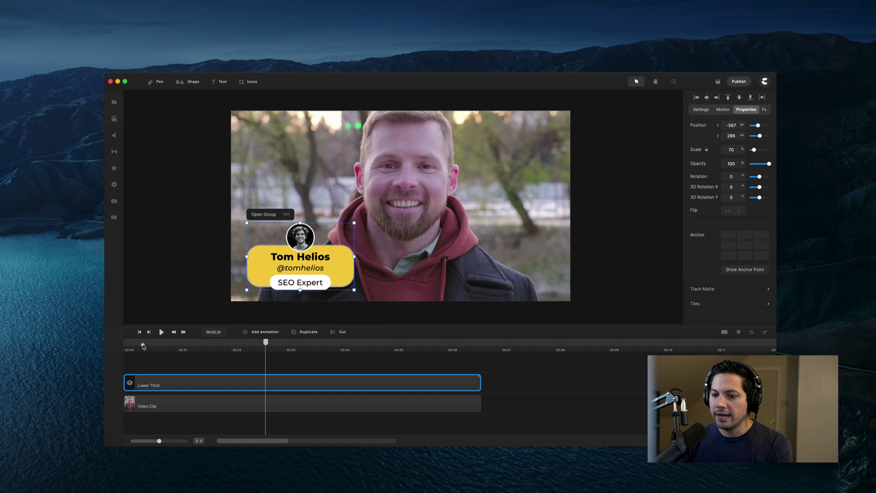
pyautogui.click(143, 346)
pyautogui.click(126, 340)
pyautogui.press('space')
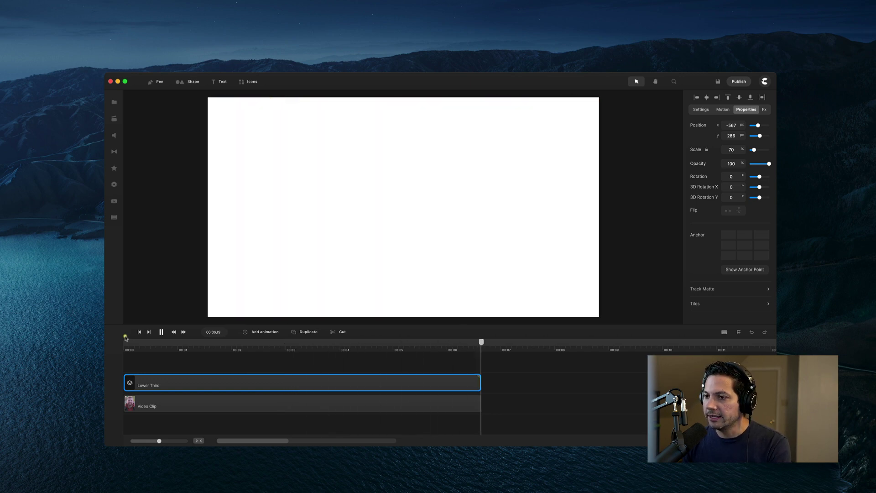
pyautogui.click(145, 342)
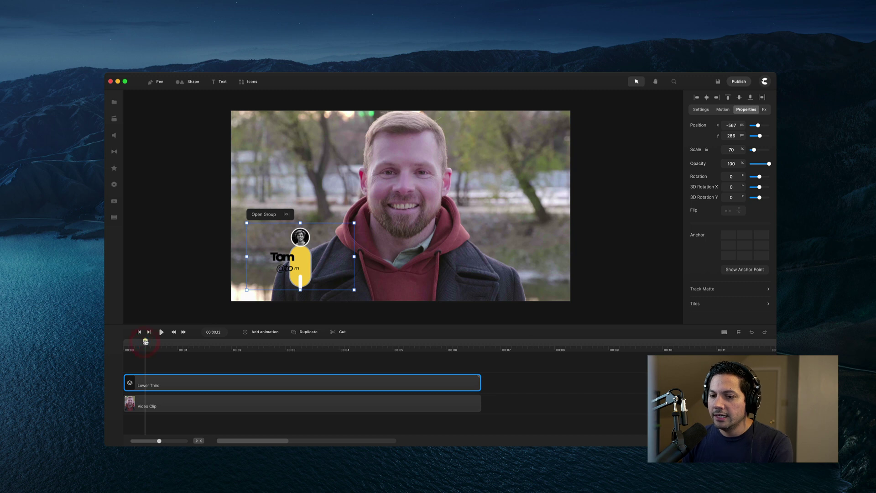
pyautogui.moveTo(146, 342); pyautogui.dragTo(237, 347)
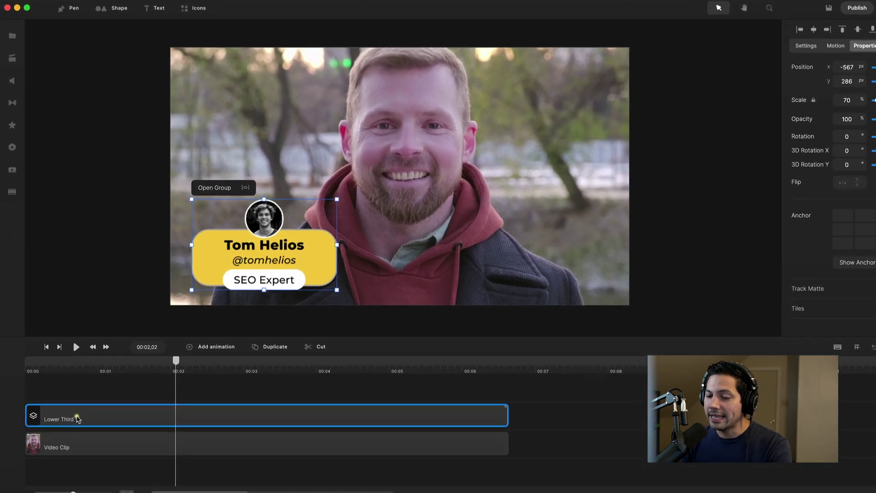
# - Save the Lower Third timeline clip as a reusable scene in My Scenes
pyautogui.rightClick(127, 417)
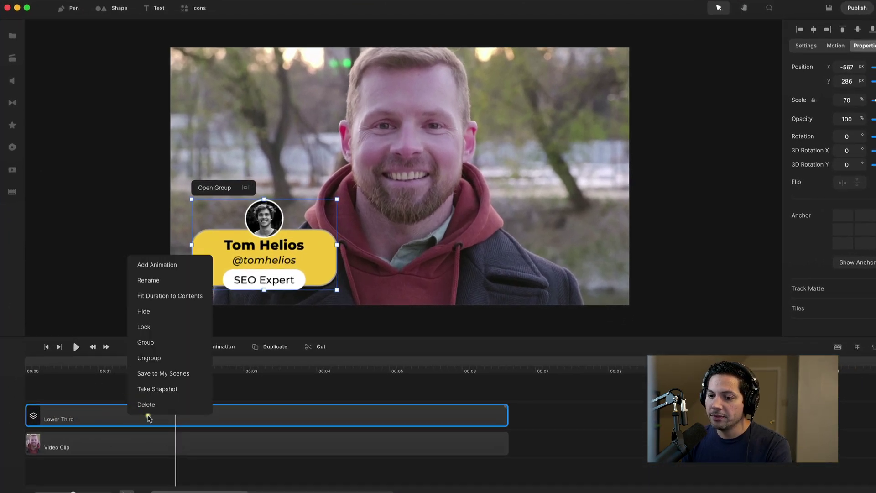
pyautogui.click(164, 375)
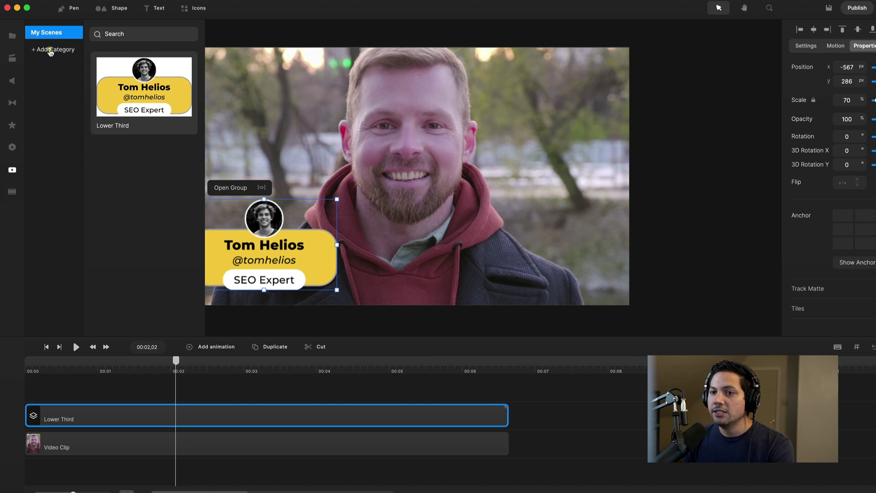
# - Add a new My Scenes category named Lower Thirds
pyautogui.click(51, 50)
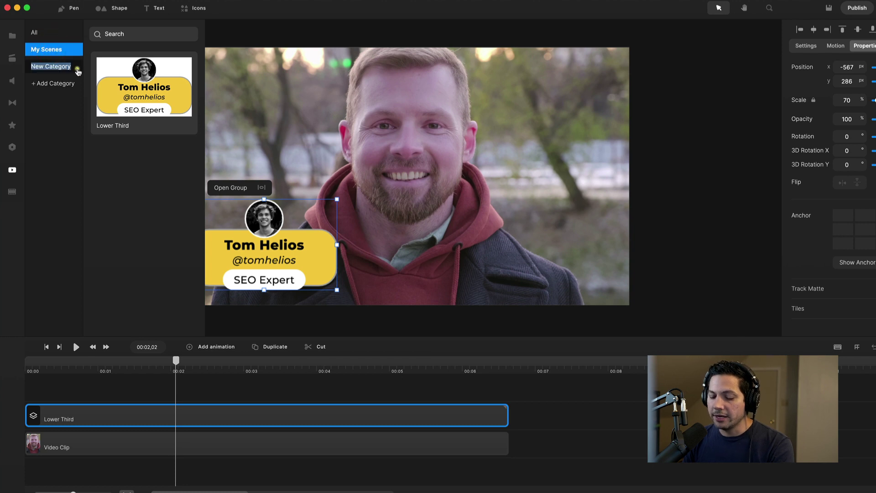
pyautogui.write('Lower Thirds')
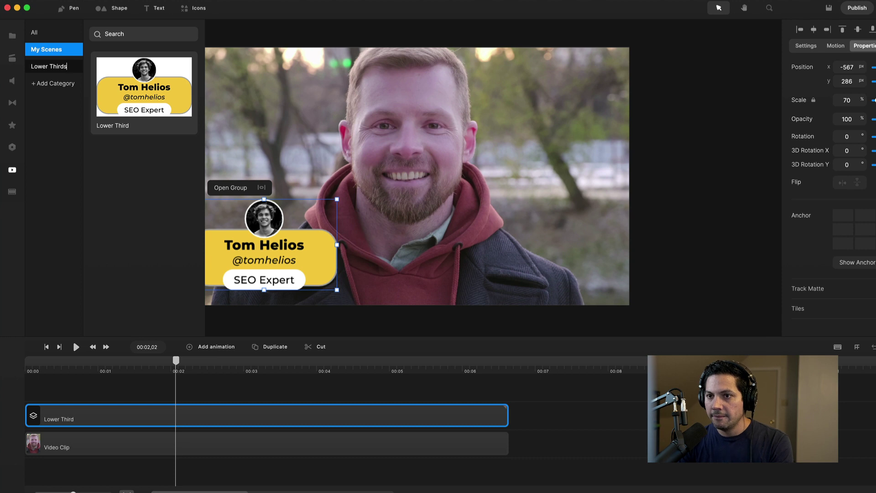
pyautogui.press('Return')
# - Move the saved Lower Third scene into Lower Thirds, check it there, and close the library
pyautogui.click(152, 115)
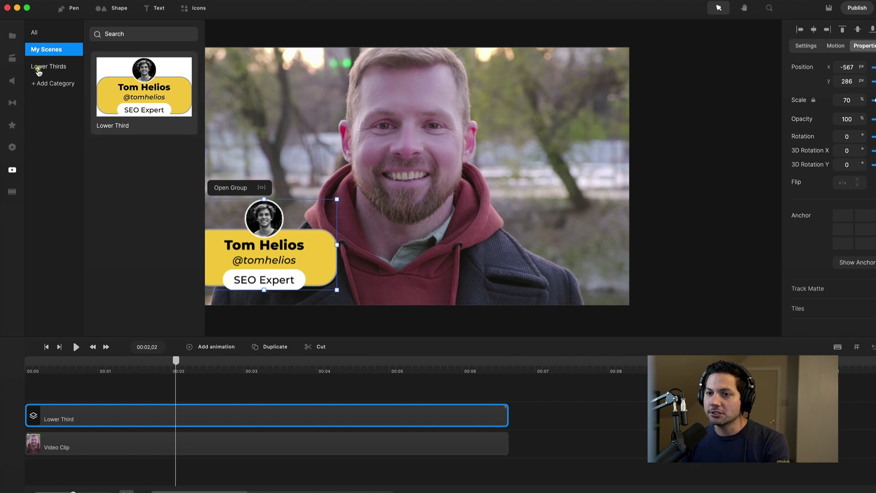
pyautogui.rightClick(139, 90)
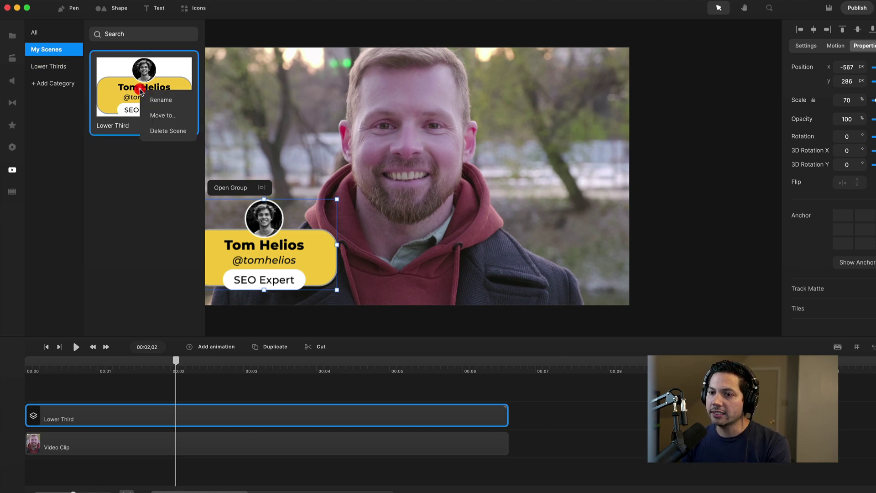
pyautogui.click(160, 115)
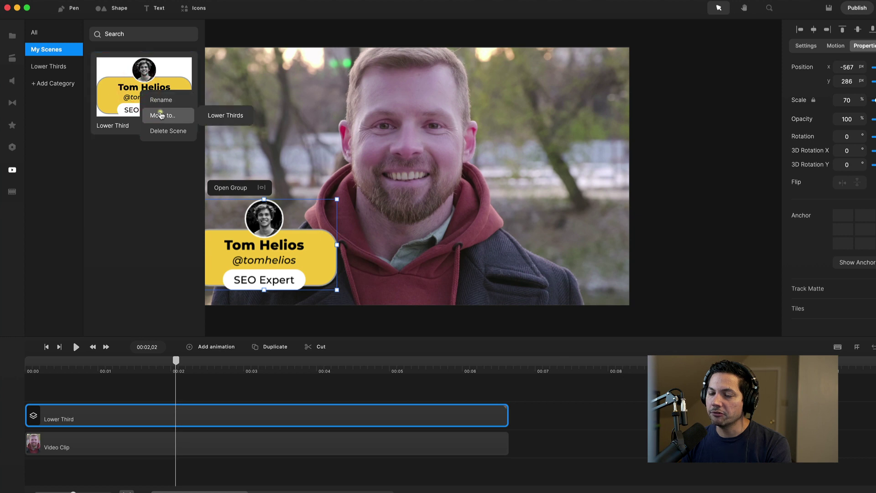
pyautogui.click(221, 115)
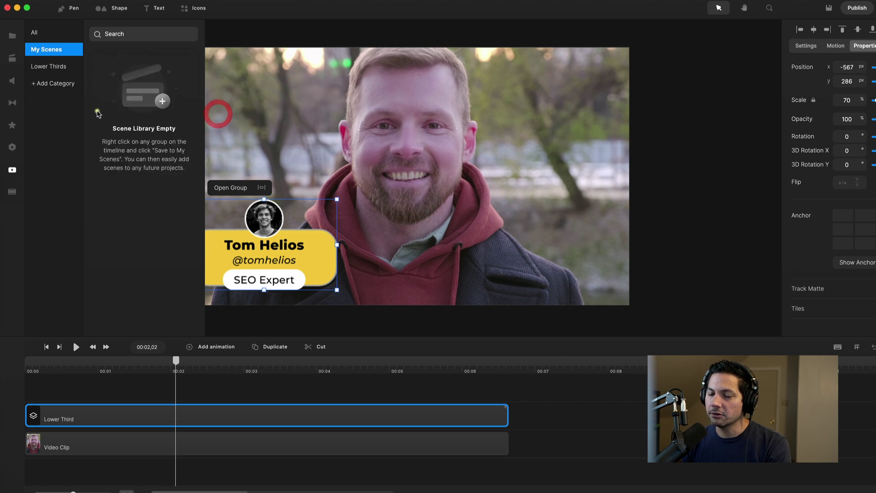
pyautogui.click(51, 68)
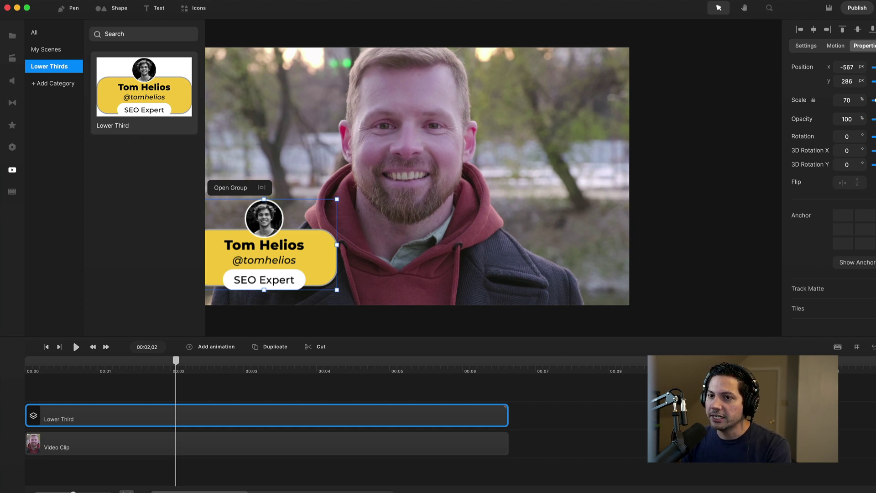
pyautogui.click(12, 170)
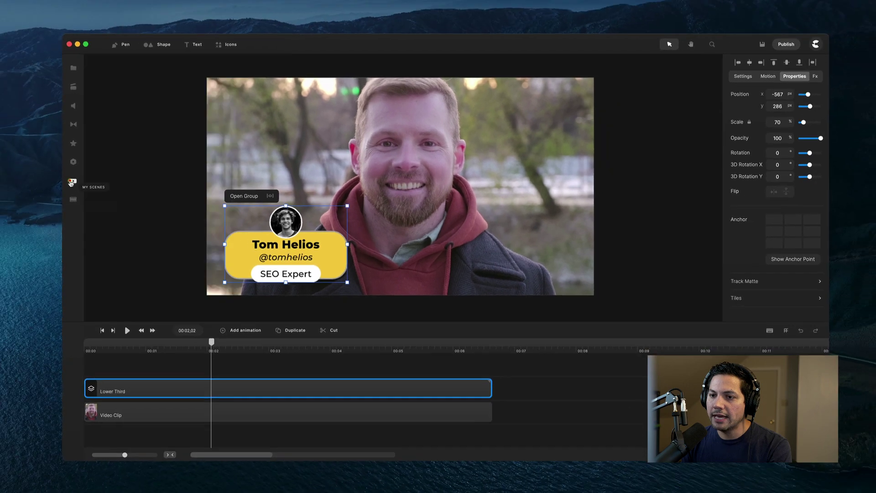